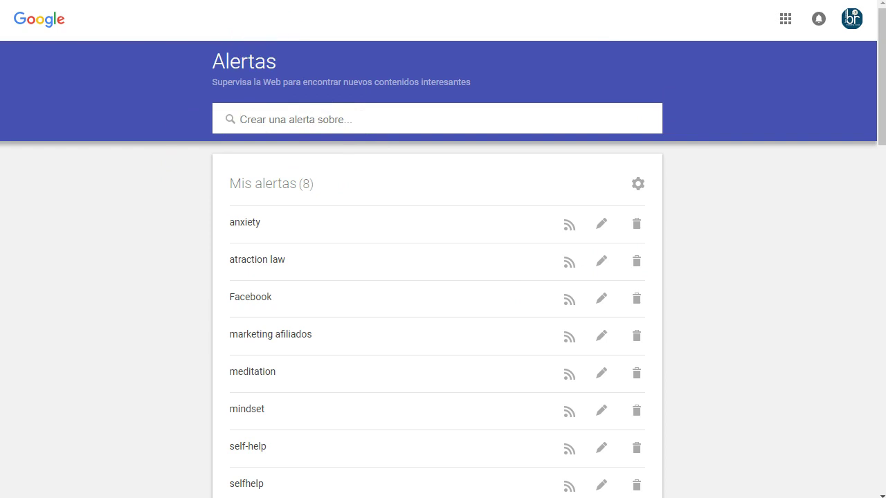
key("BackSpace")
key("BackSpace")
key("BackSpace")
key("BackSpace")
key("BackSpace")
key("BackSpace")
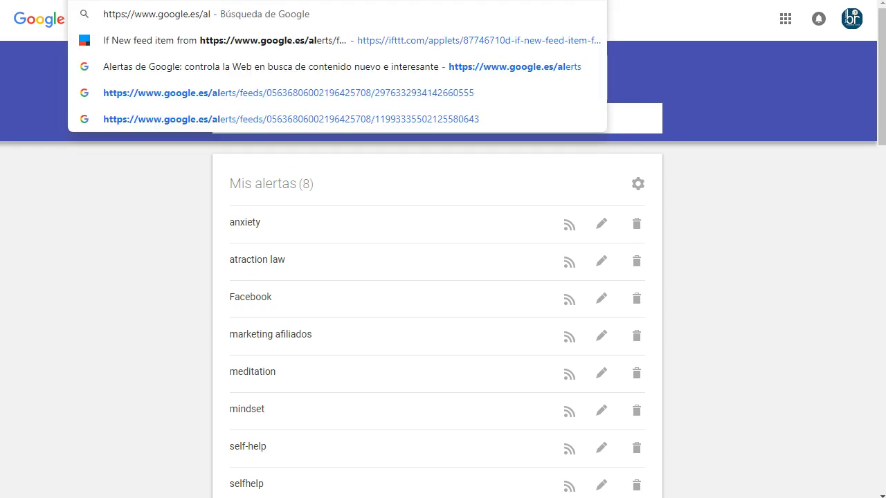
type("alerta")
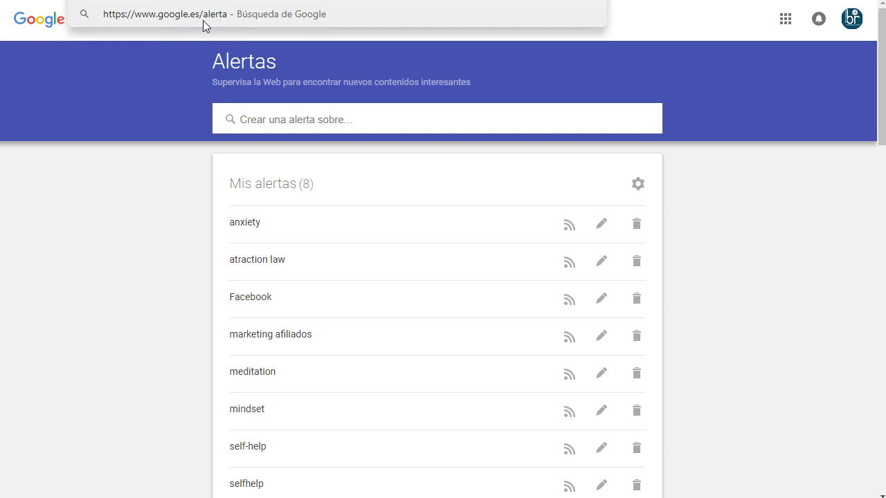
key("BackSpace")
key("Return")
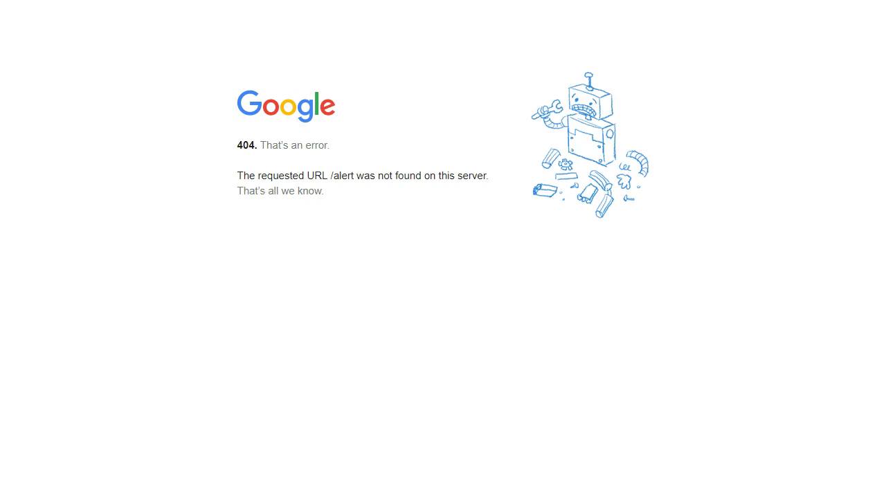
type("alerta")
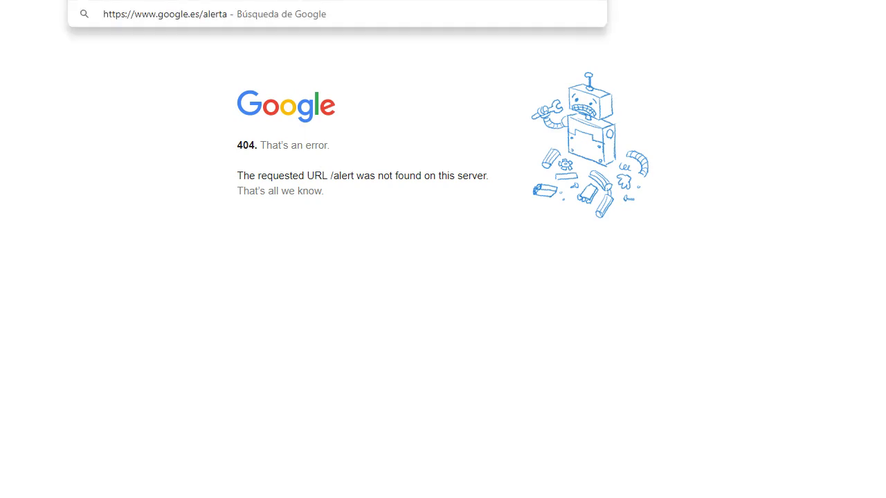
key("Return")
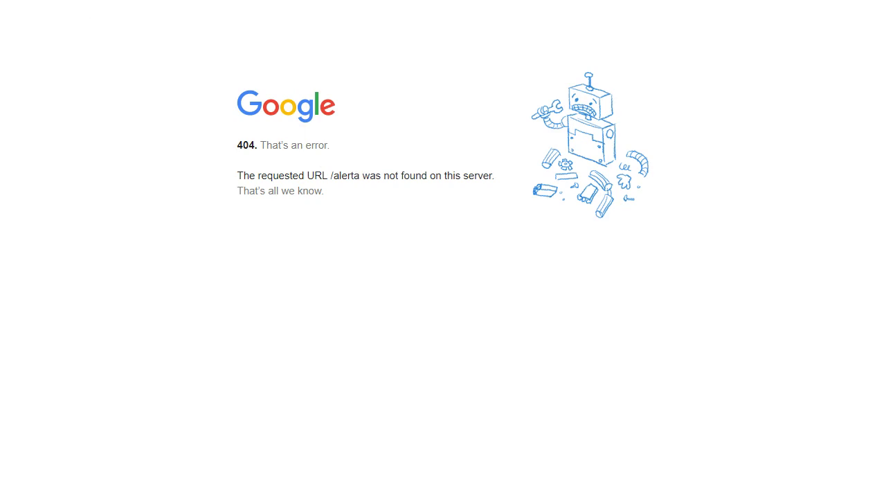
type("s://www.google.es/alertas")
key("Return")
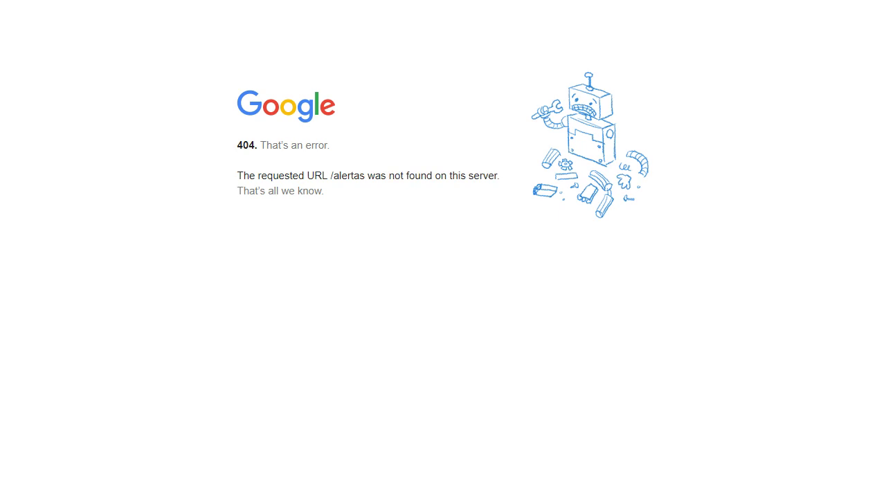
key("BackSpace")
key("BackSpace")
key("BackSpace")
key("BackSpace")
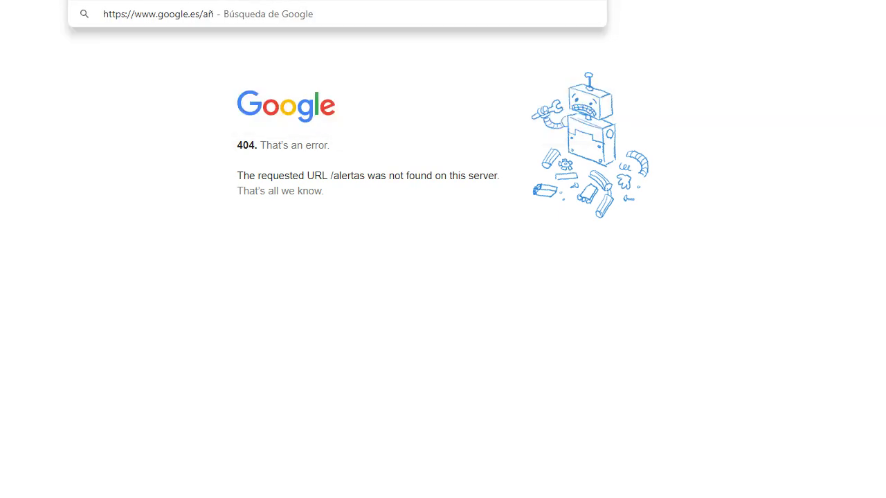
type("rt")
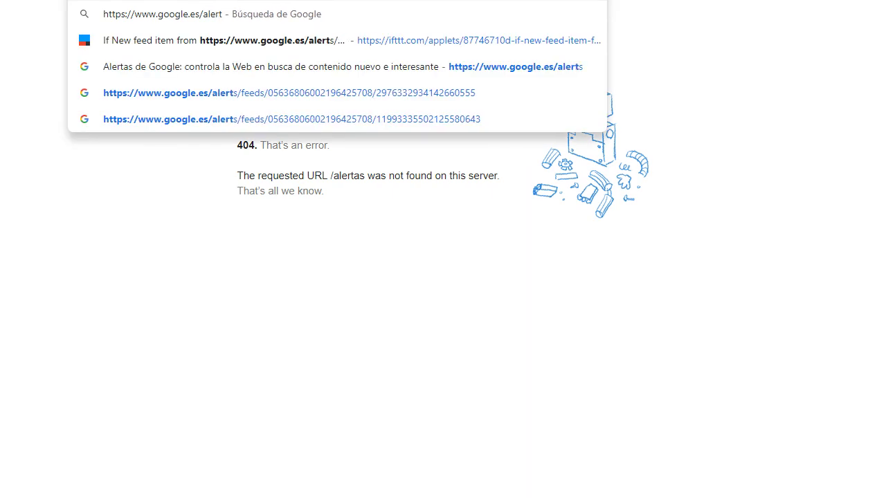
type("s")
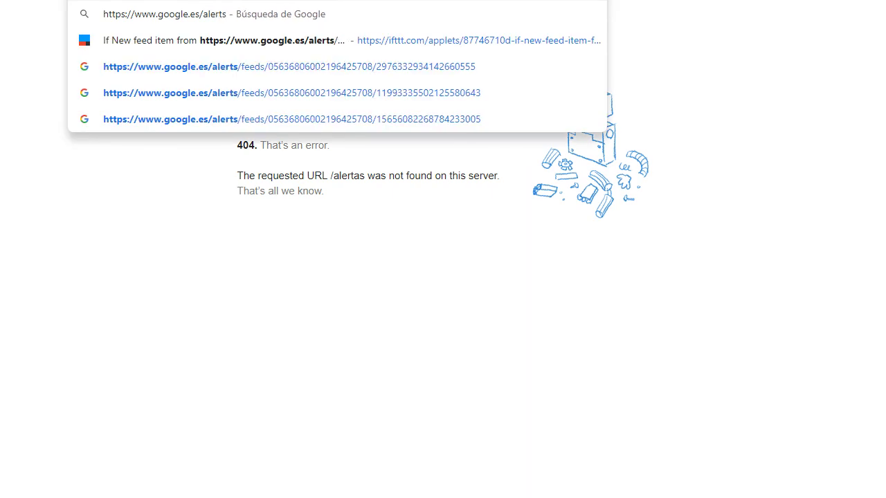
key("Return")
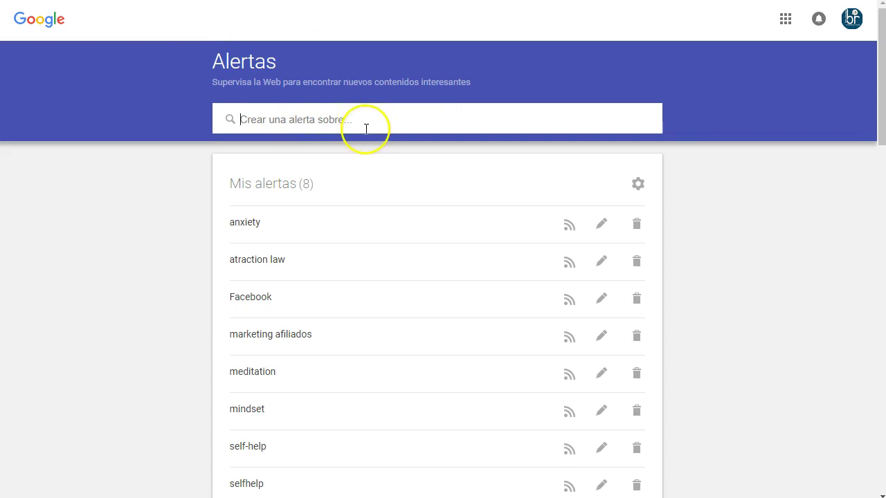
Look over the existing alerts and enter "Dietas" as the topic of a new alert.
scroll(357, 204, "down", 2)
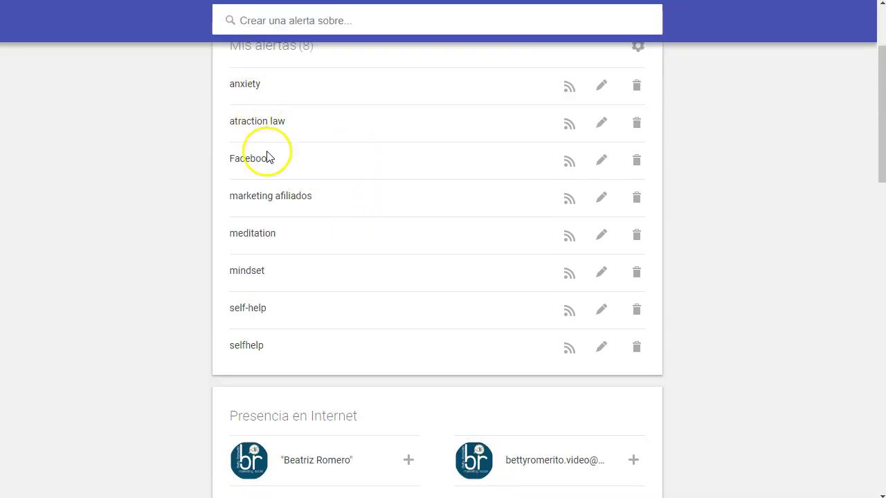
scroll(331, 268, "up", 1)
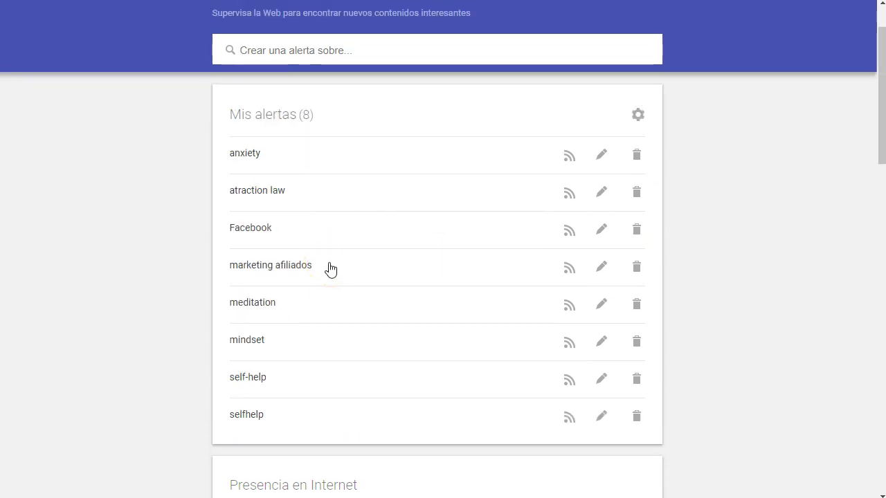
scroll(340, 240, "up", 1)
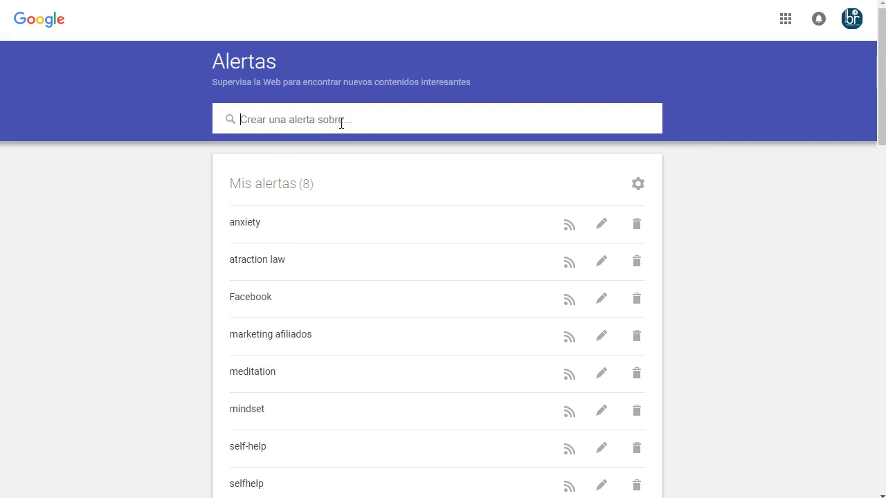
left_click(342, 123)
type("Dietas")
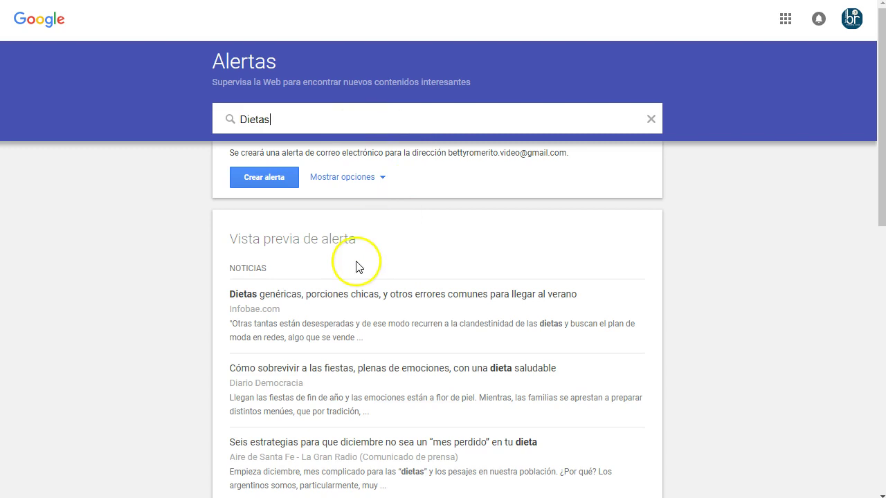
Check the preview of the Dietas alert, show its options and choose the frequency "Como máximo, una vez al día".
scroll(355, 263, "down", 2)
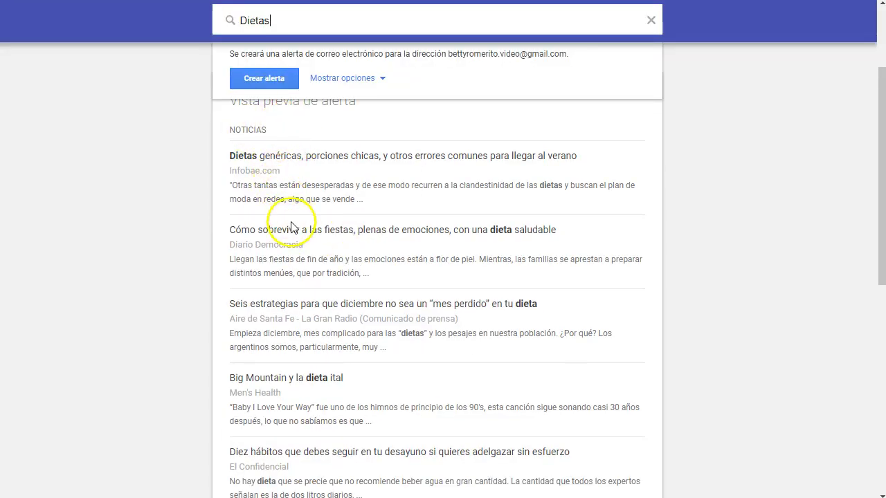
scroll(273, 221, "down", 6)
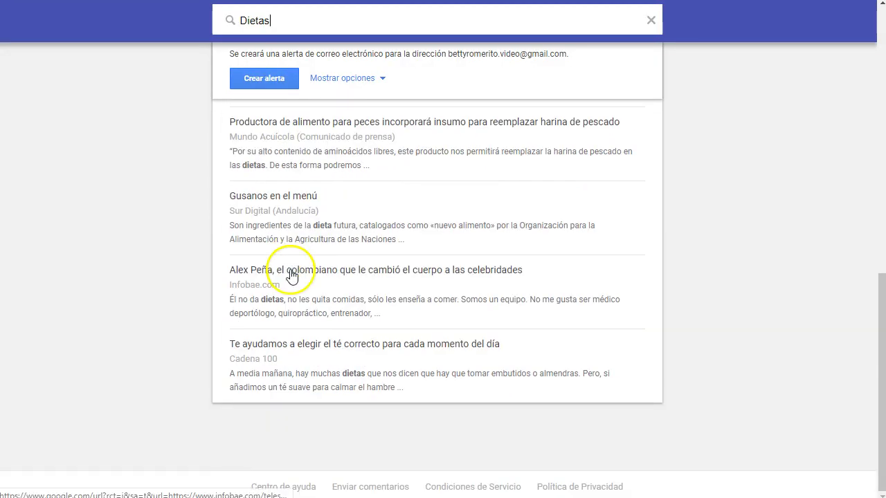
scroll(290, 276, "up", 10)
left_click(290, 184)
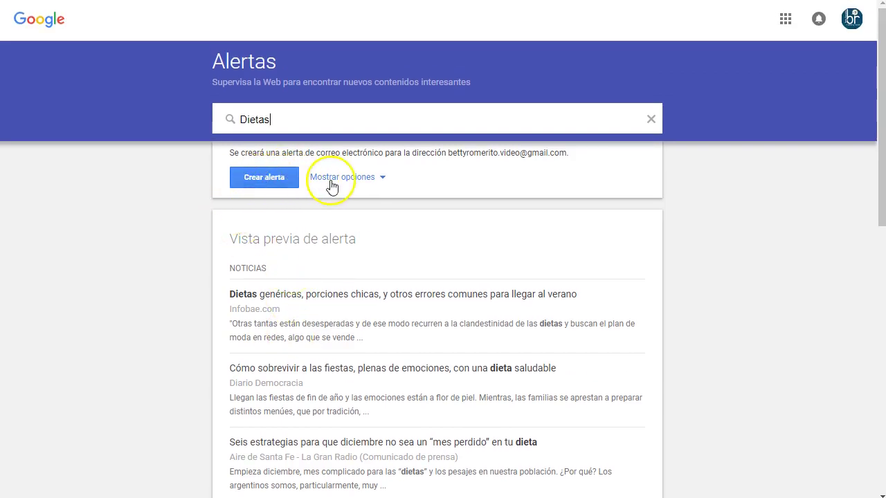
left_click(382, 178)
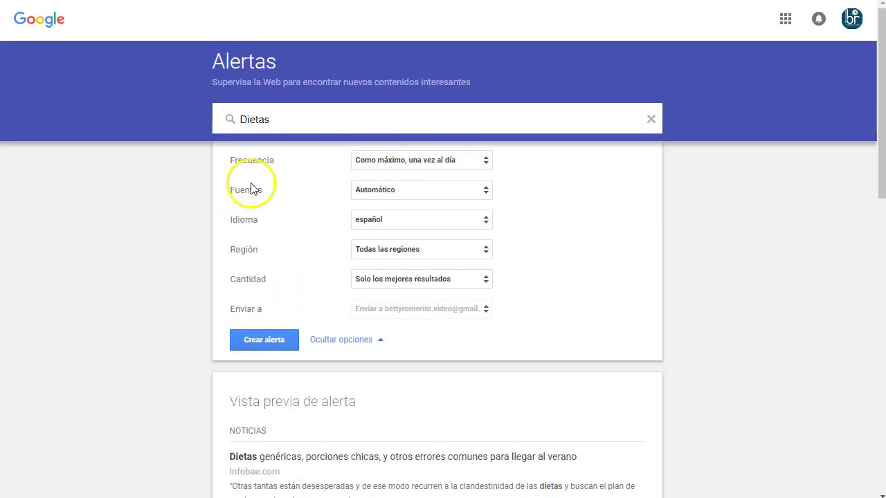
left_click(451, 164)
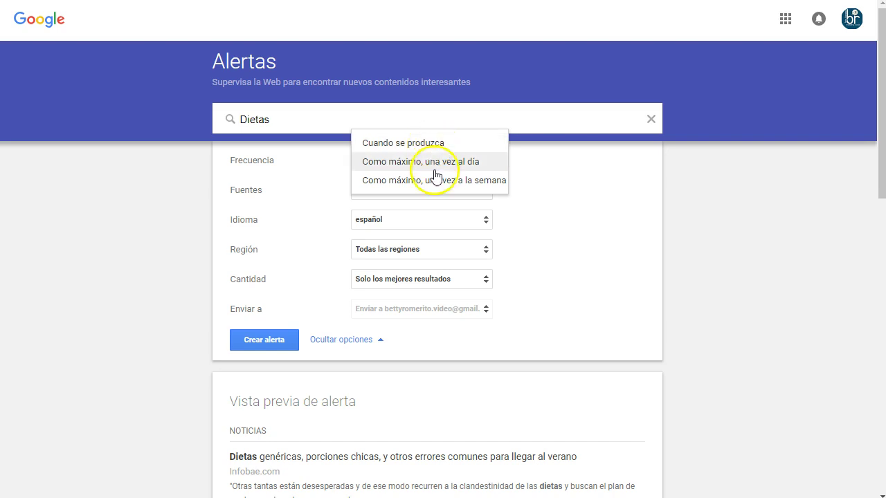
left_click(454, 165)
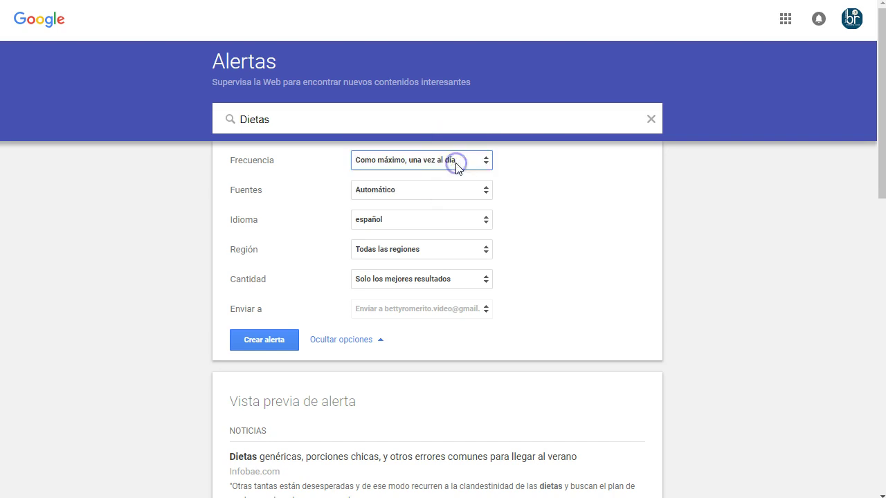
Review the available source and language choices for the Dietas alert.
left_click(449, 191)
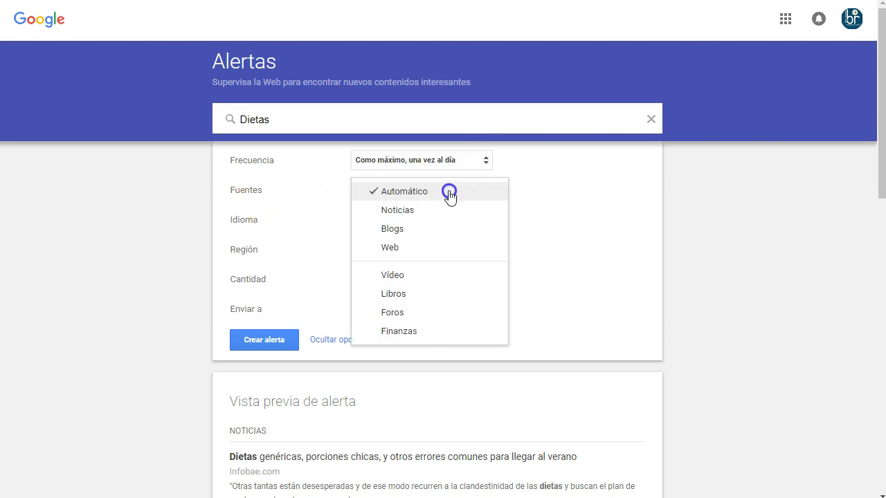
left_click(430, 214)
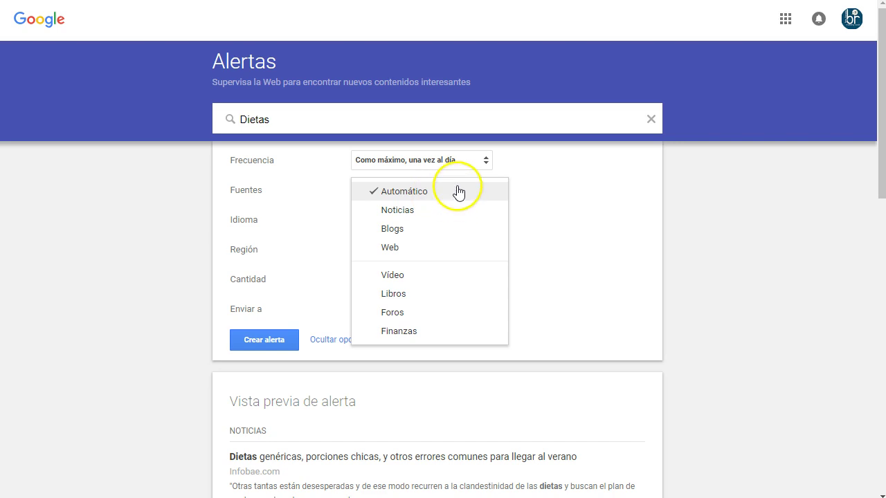
left_click(544, 191)
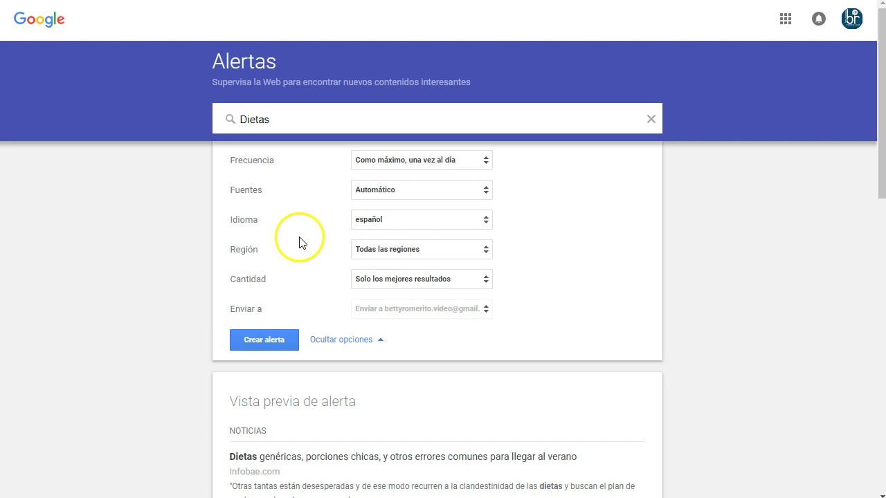
left_click(391, 222)
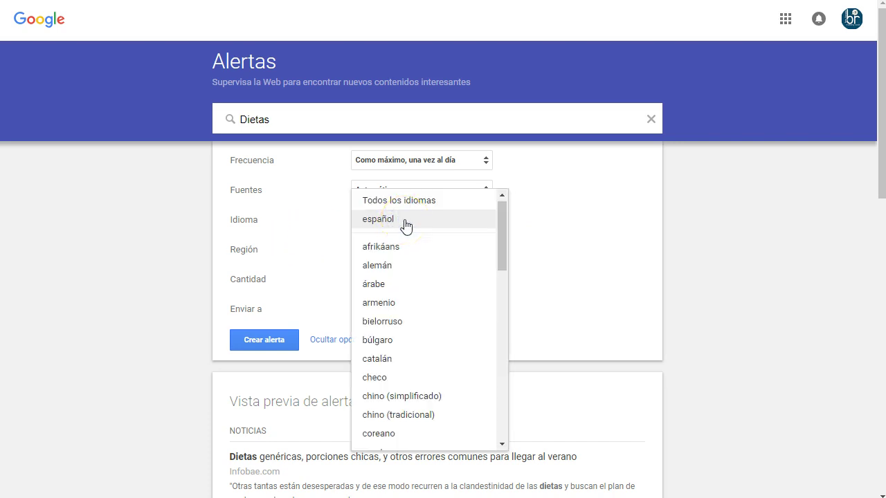
left_click(512, 281)
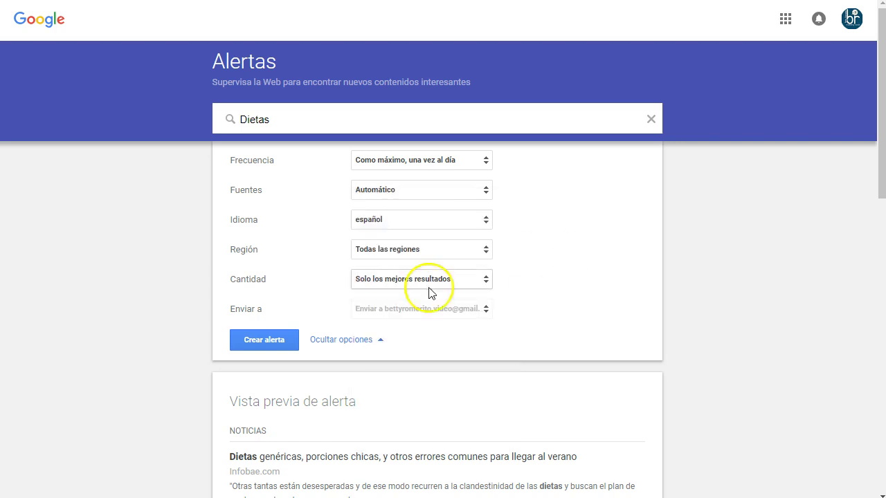
Set the language of the Dietas alert to inglés.
scroll(234, 302, "down", 4)
scroll(342, 369, "down", 7)
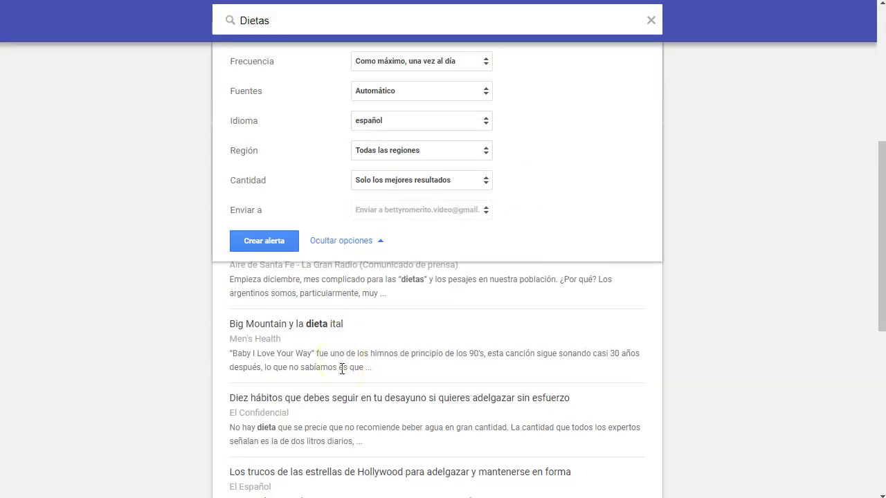
scroll(340, 372, "up", 5)
scroll(339, 372, "up", 5)
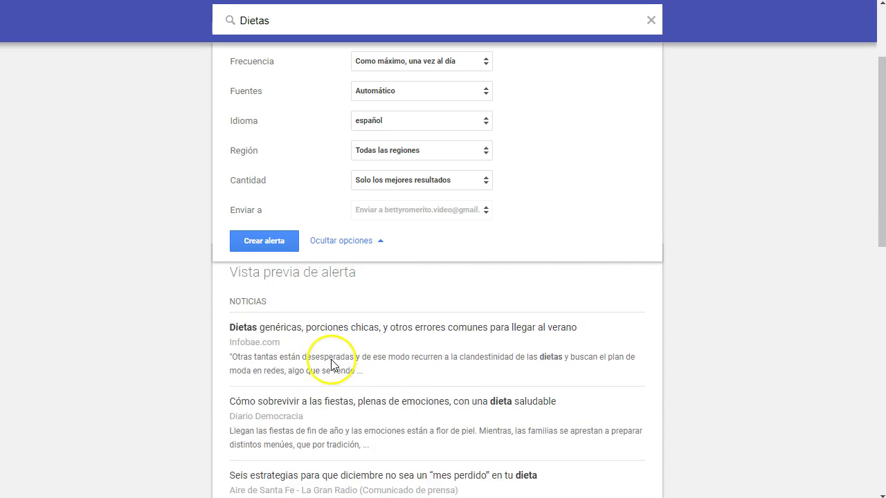
left_click(423, 220)
scroll(395, 316, "down", 4)
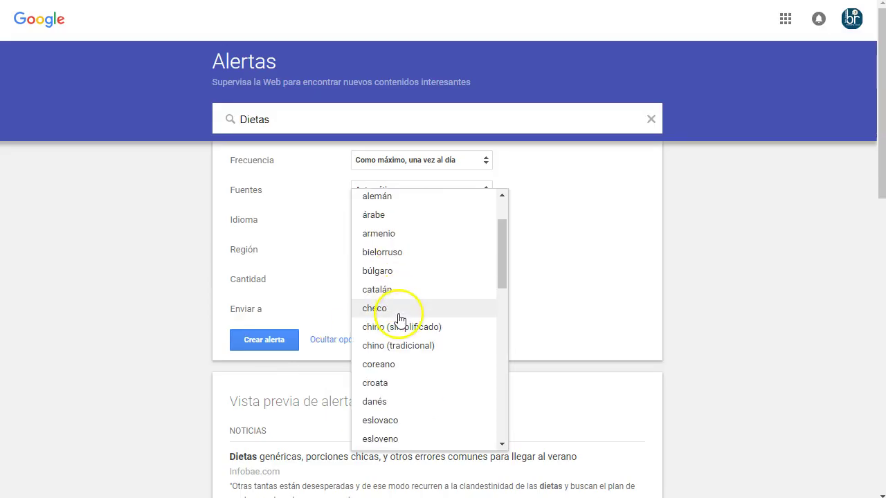
scroll(399, 319, "down", 5)
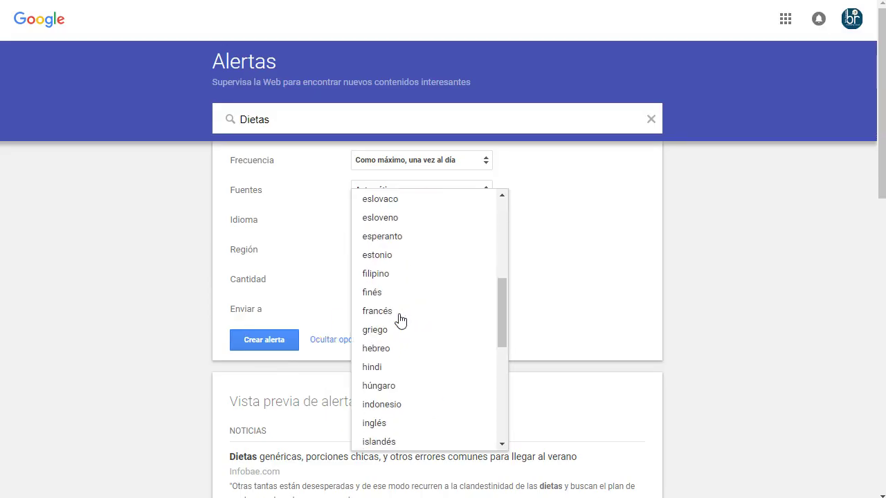
left_click(397, 302)
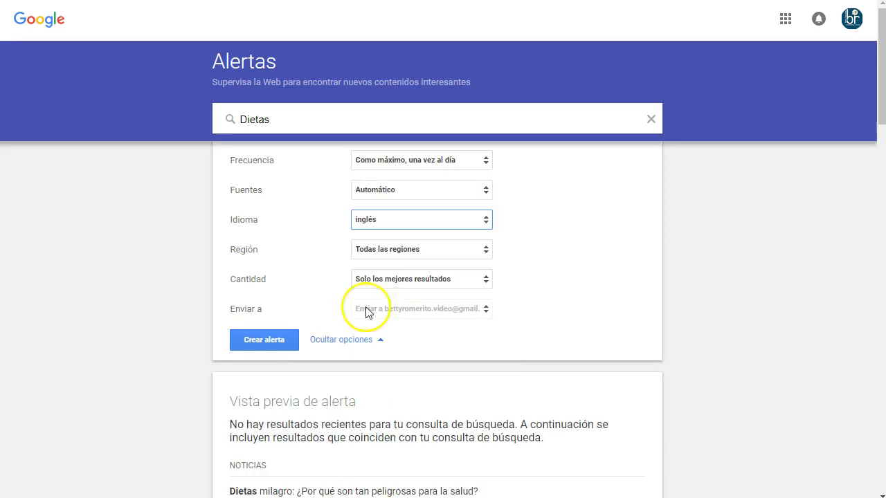
Examine the news and web results in the Dietas alert preview for the inglés language setting.
scroll(172, 328, "down", 2)
scroll(323, 335, "down", 2)
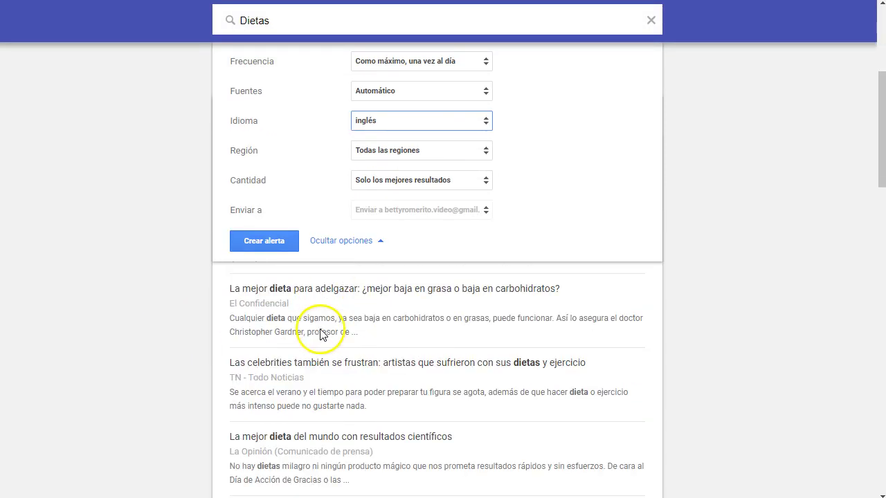
scroll(321, 329, "down", 7)
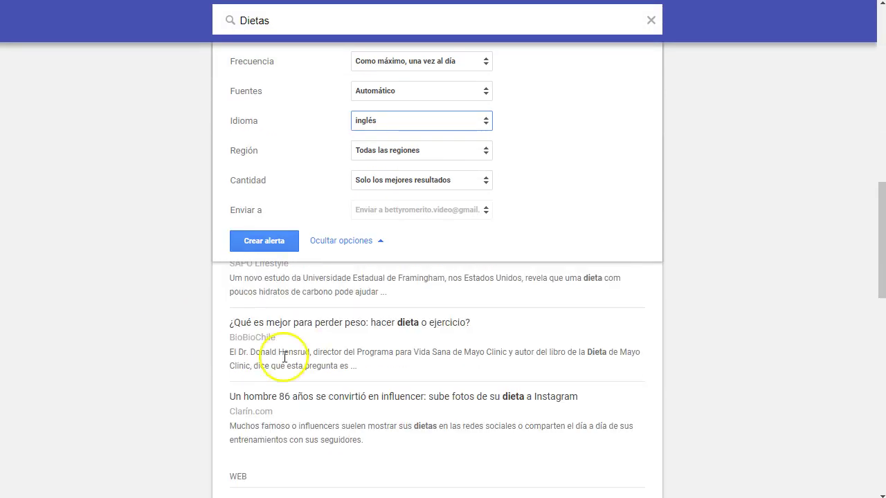
scroll(398, 365, "down", 4)
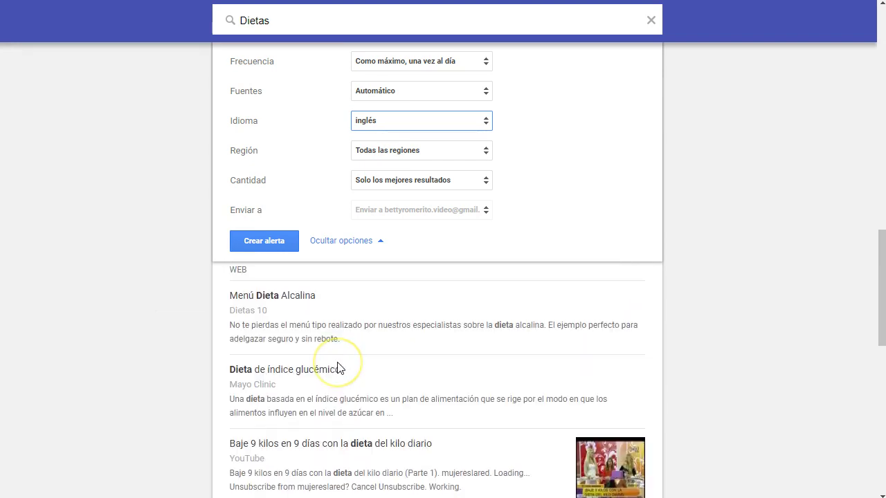
scroll(340, 367, "down", 5)
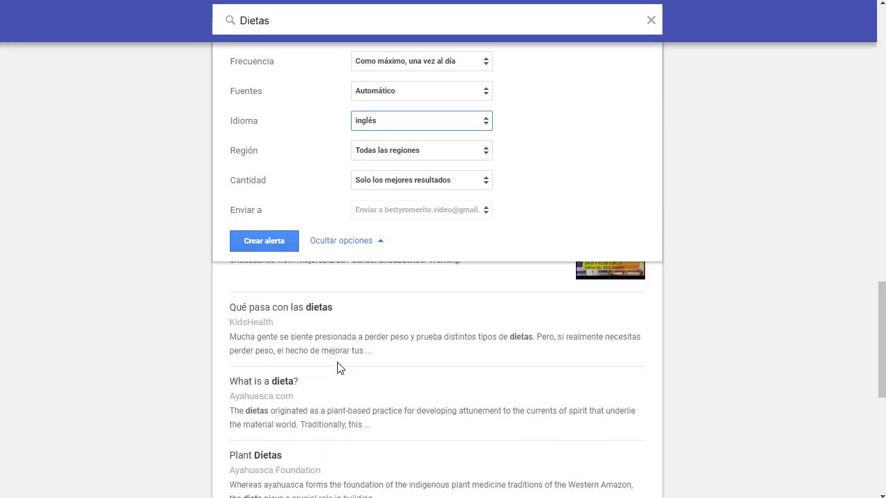
scroll(339, 365, "down", 1)
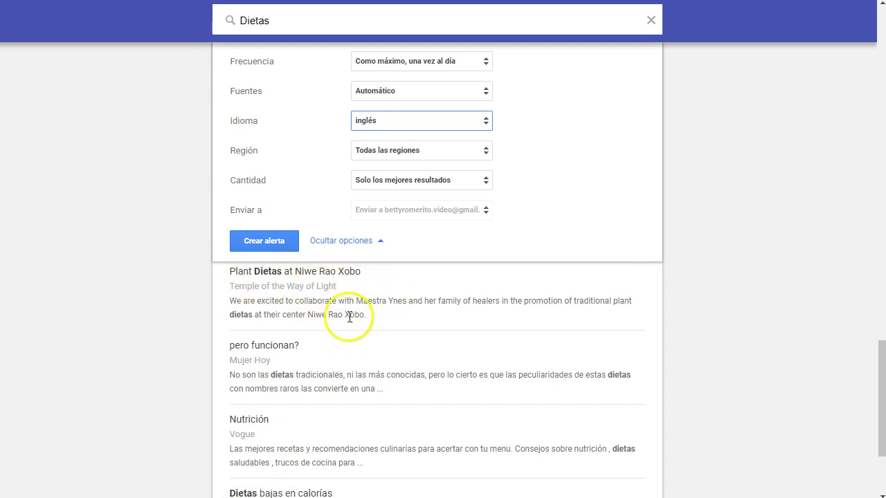
Look through the remaining results of the Dietas alert preview down to its end.
scroll(346, 314, "down", 1)
scroll(282, 339, "down", 1)
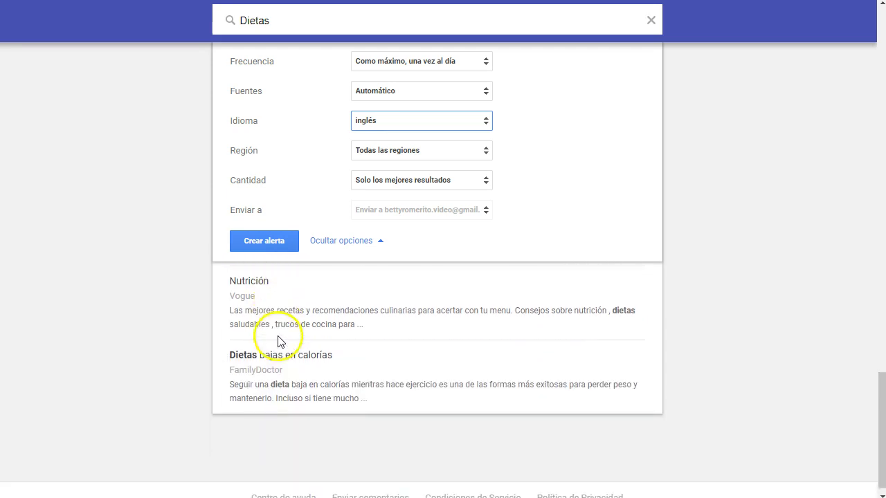
scroll(340, 356, "down", 10)
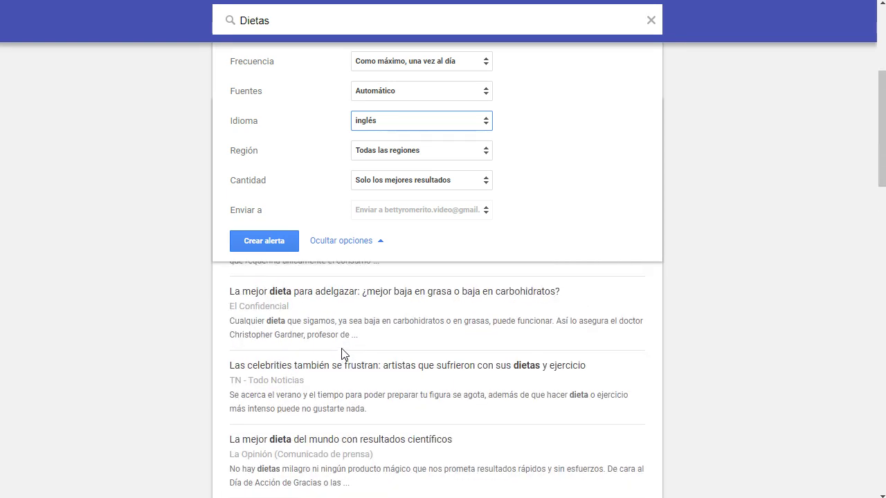
scroll(341, 353, "up", 10)
Go through the available languages and set the language of the Dietas alert to español.
left_click(439, 221)
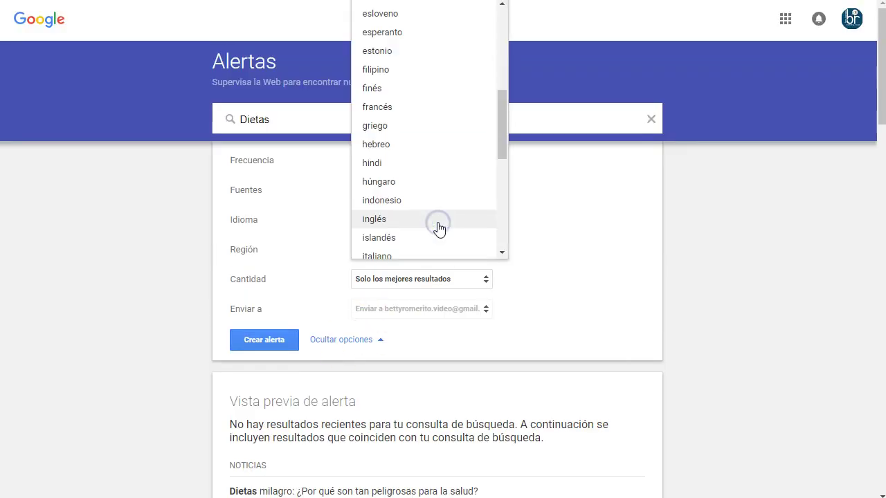
scroll(423, 188, "up", 2)
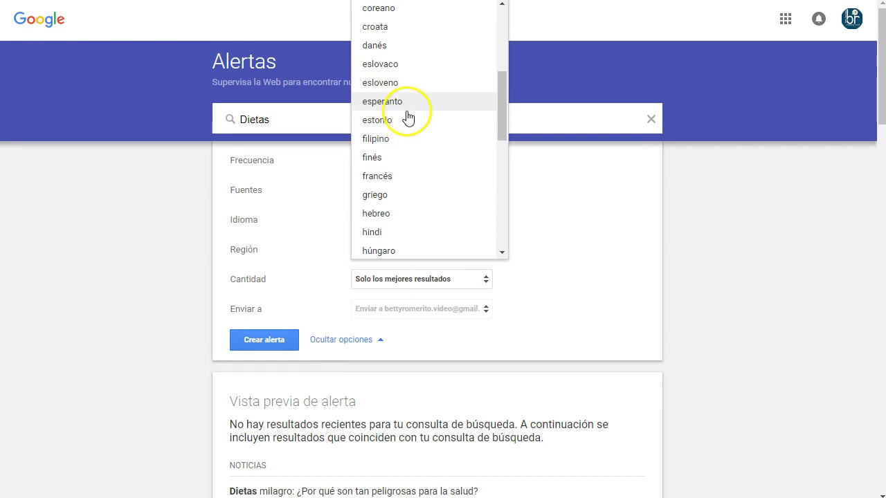
scroll(412, 115, "up", 5)
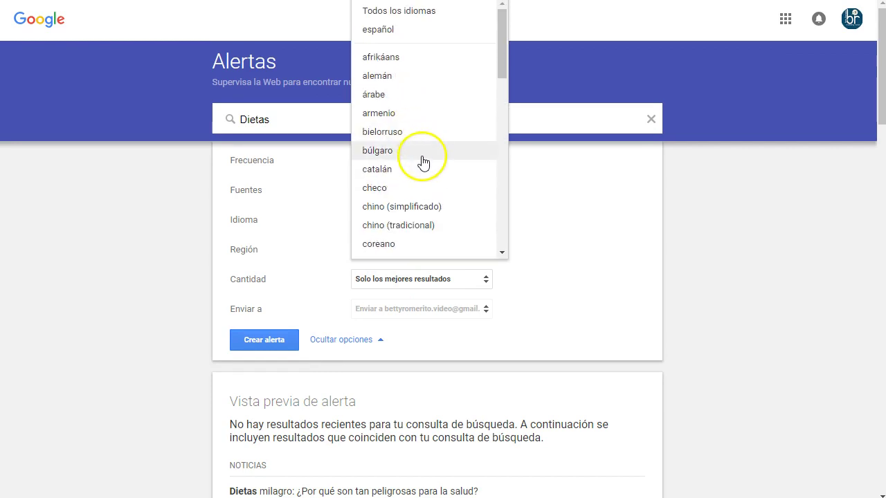
scroll(424, 162, "down", 8)
scroll(423, 176, "down", 3)
scroll(420, 206, "up", 3)
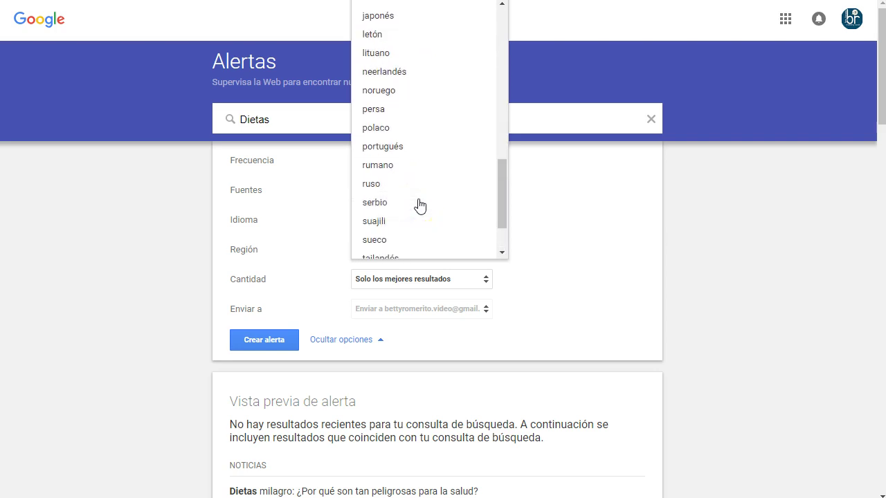
scroll(420, 205, "down", 3)
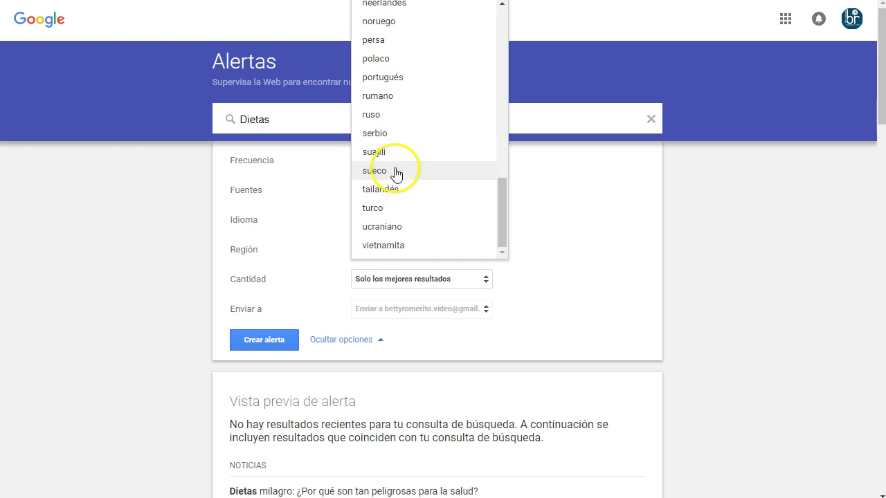
scroll(412, 159, "up", 5)
scroll(412, 158, "up", 3)
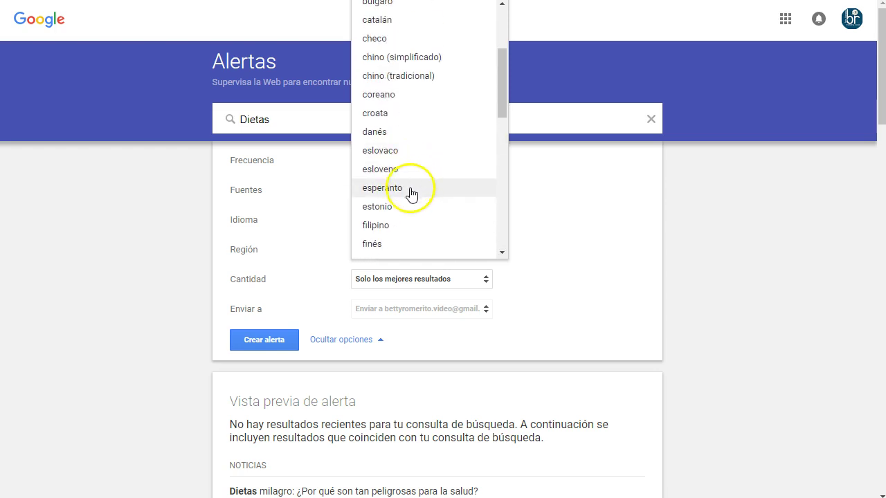
scroll(418, 166, "up", 5)
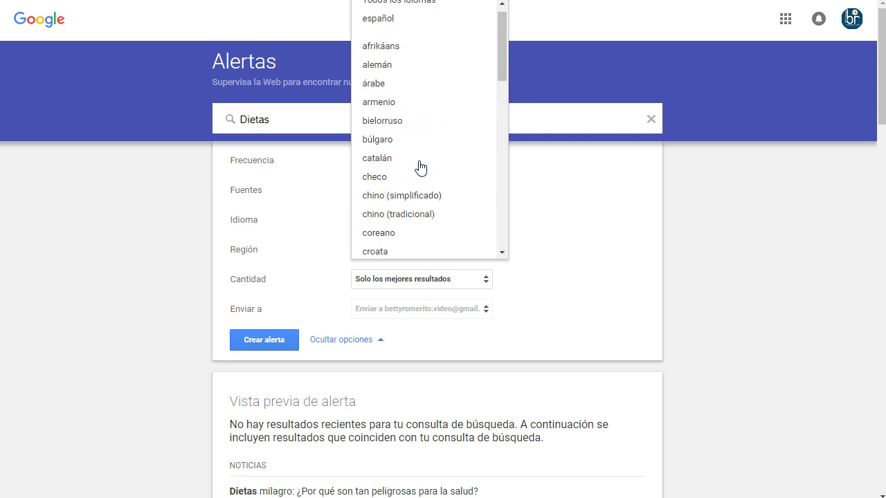
scroll(419, 168, "up", 1)
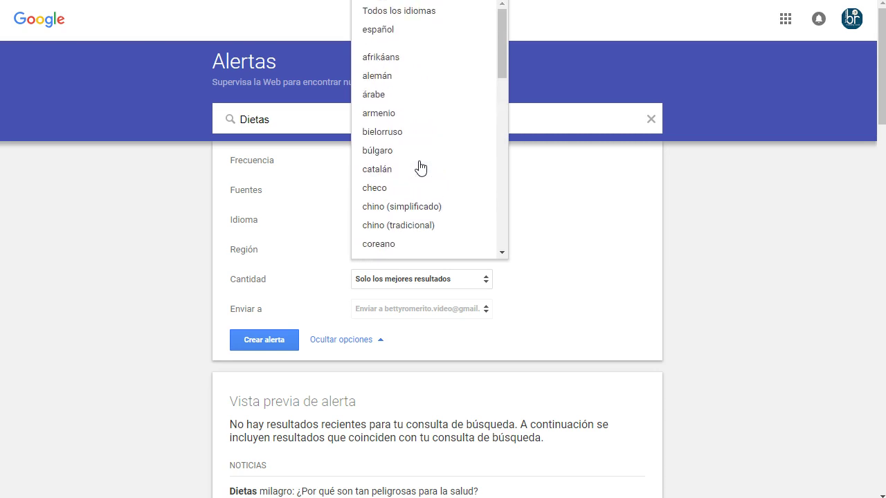
left_click(385, 27)
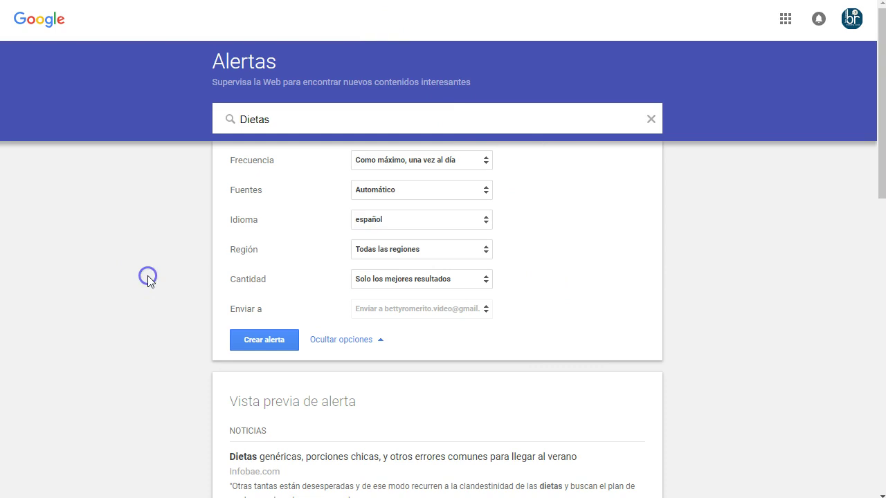
Check the region choices, keeping Todas las regiones, and choose Solo los mejores resultados as the alert's quantity.
scroll(148, 275, "down", 1)
left_click(407, 184)
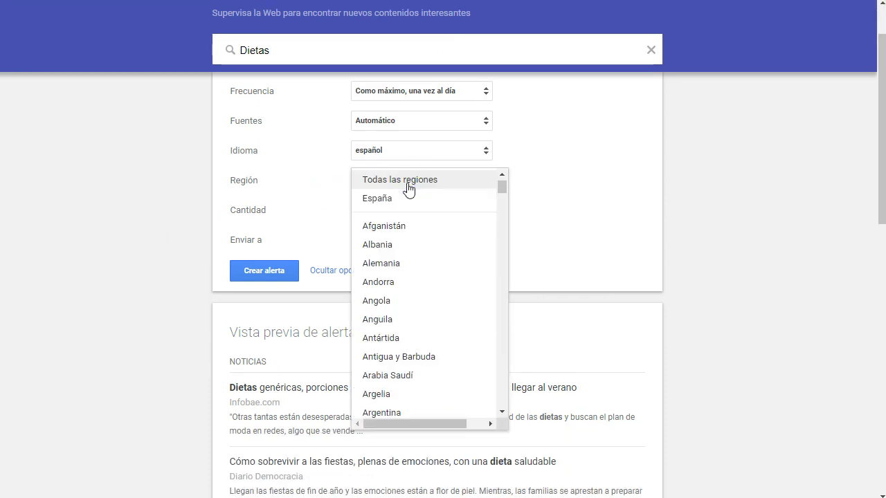
left_click(403, 201)
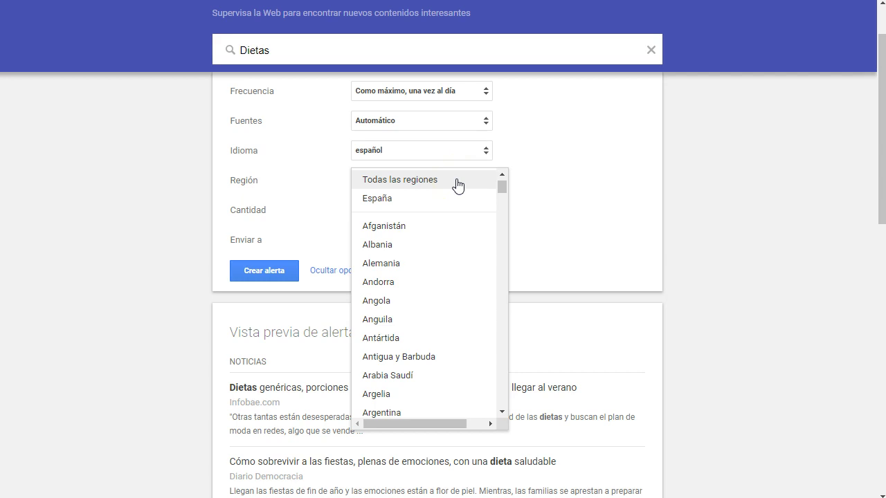
left_click(553, 218)
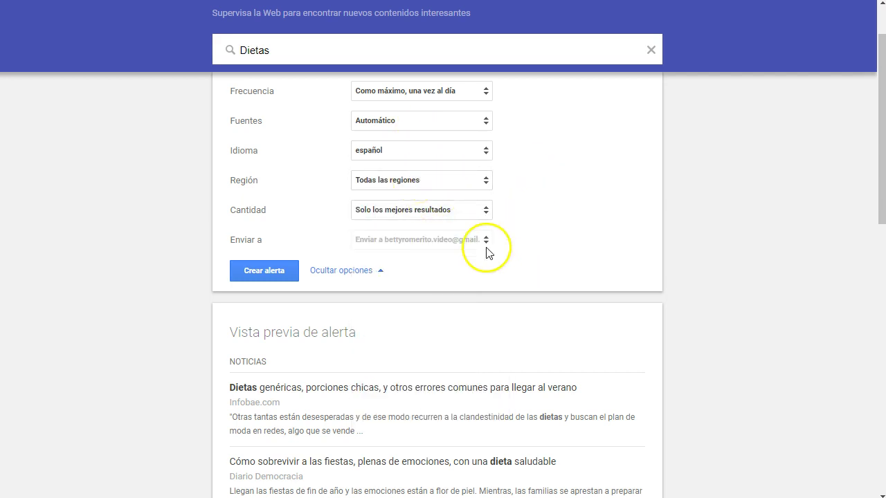
left_click(421, 214)
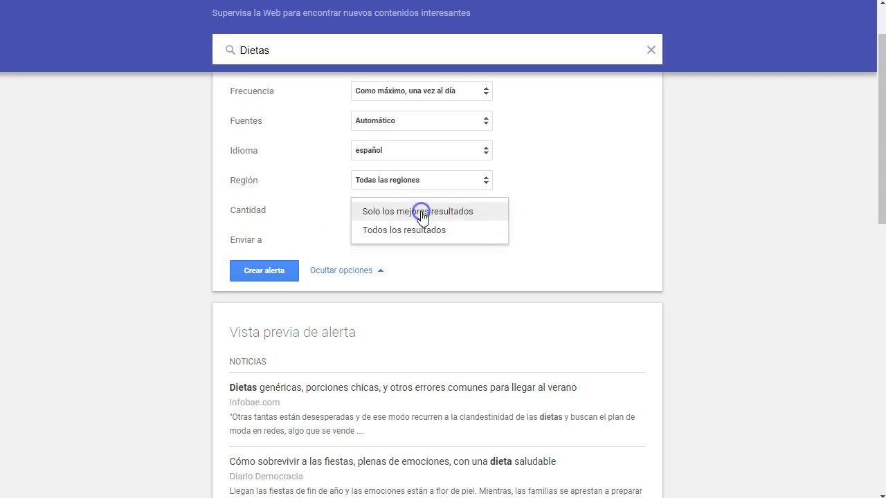
left_click(473, 212)
scroll(512, 228, "down", 1)
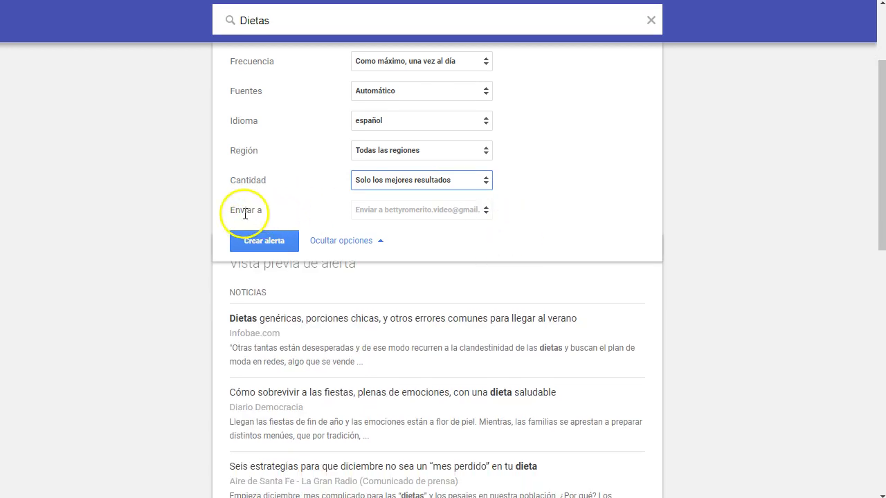
Check the delivery setting and create the Dietas alert with the chosen options.
left_click(427, 210)
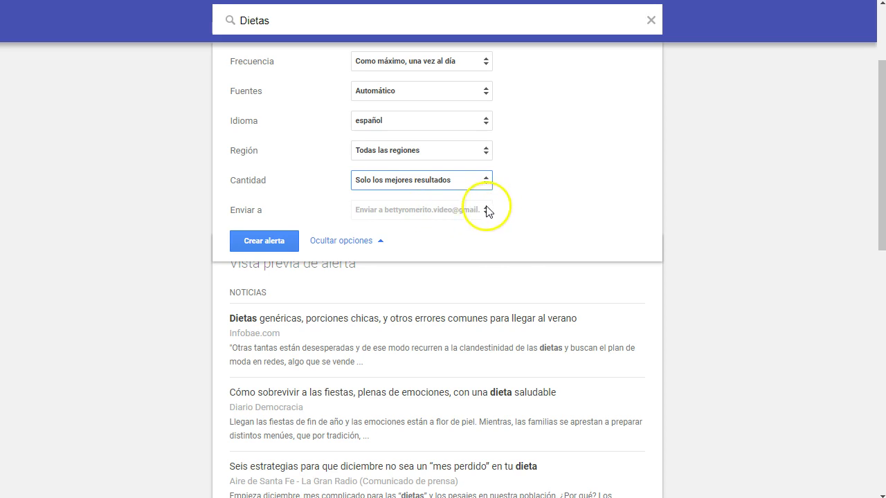
scroll(291, 225, "up", 3)
scroll(300, 221, "down", 2)
scroll(299, 220, "down", 1)
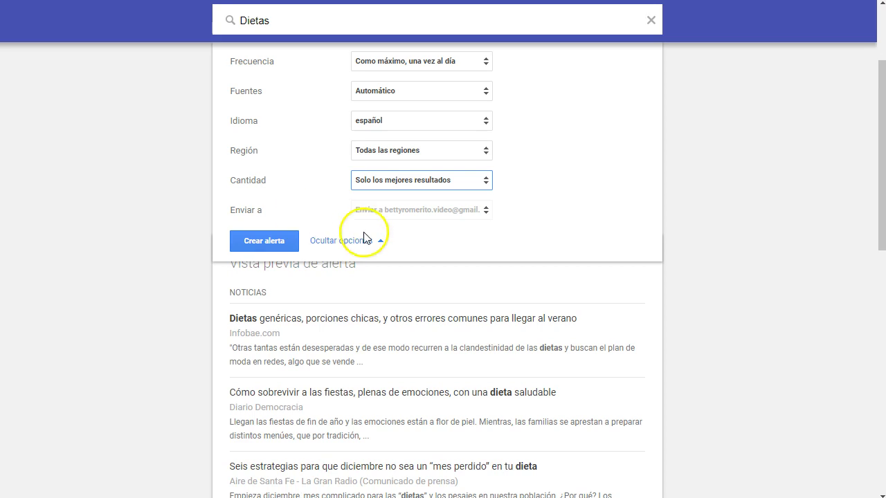
left_click(264, 240)
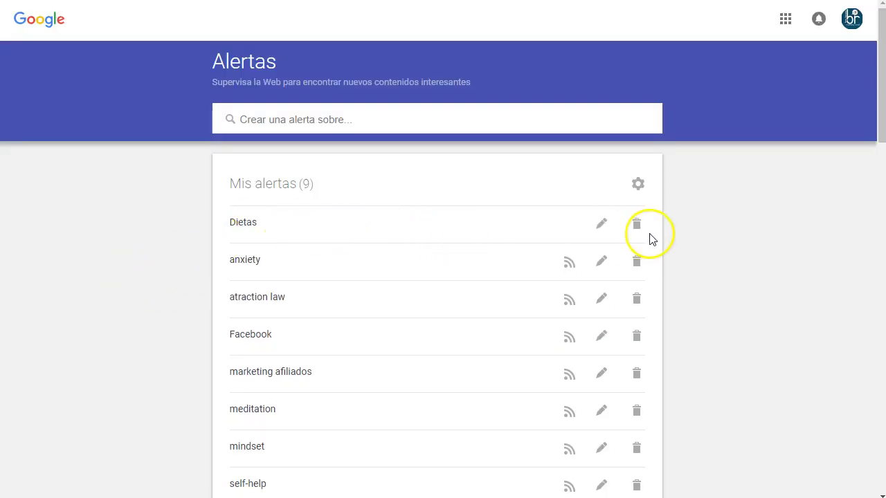
Edit the existing Dietas alert to deliver to Feed RSS and update it.
left_click(599, 226)
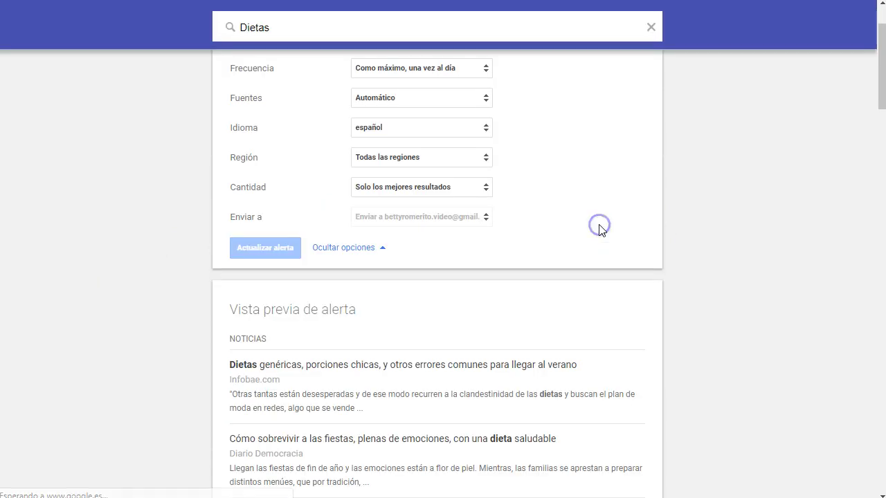
left_click(467, 220)
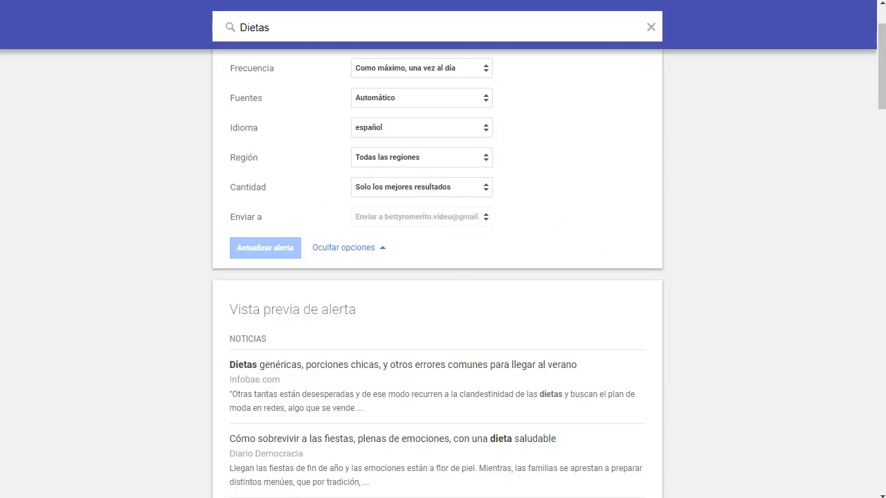
scroll(114, 302, "up", 2)
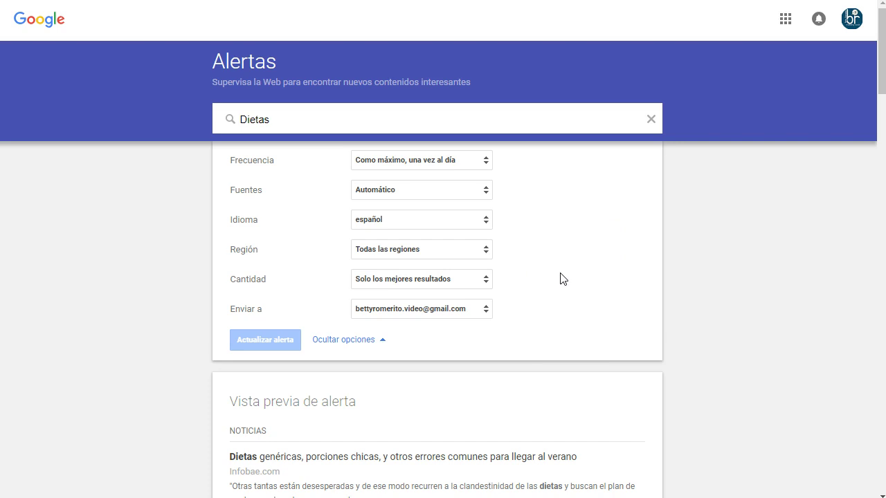
scroll(579, 295, "down", 1)
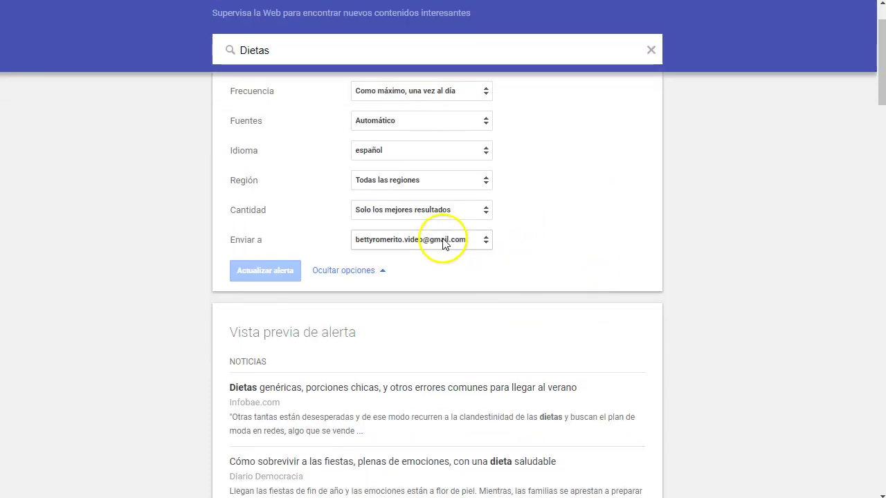
left_click(388, 243)
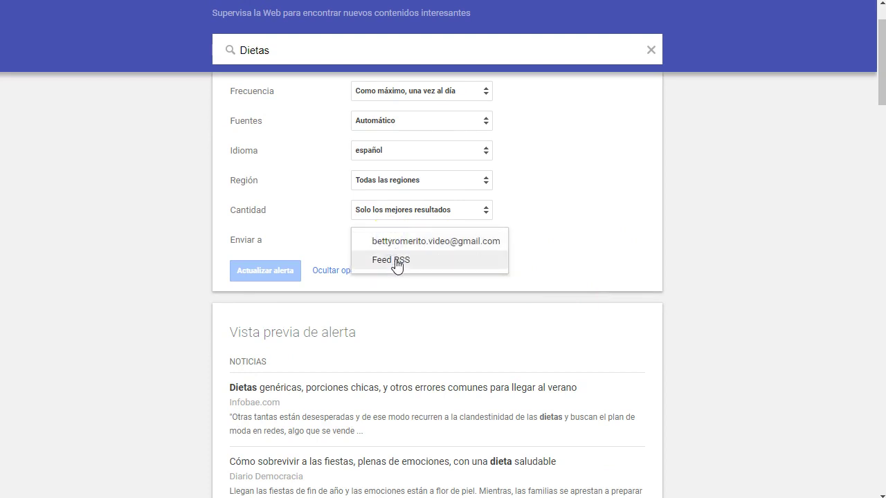
left_click(397, 263)
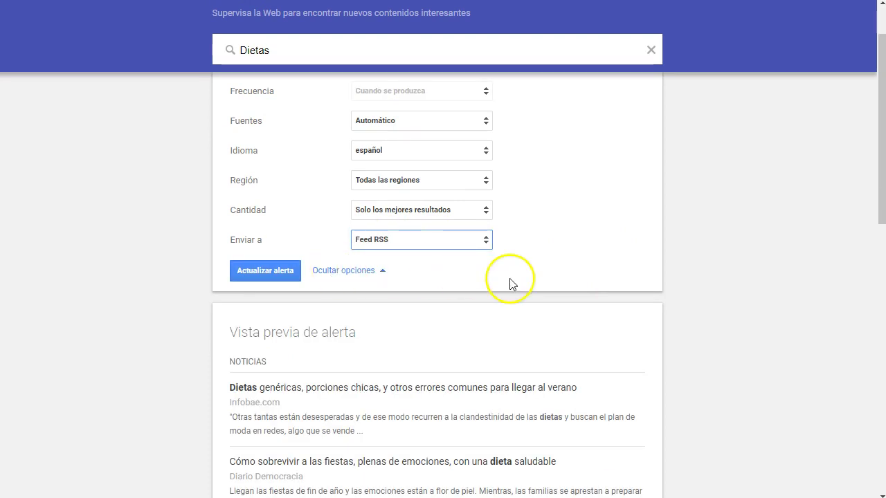
left_click(269, 272)
Copy the link address of the Dietas alert's RSS feed from the alert list.
scroll(451, 218, "down", 1)
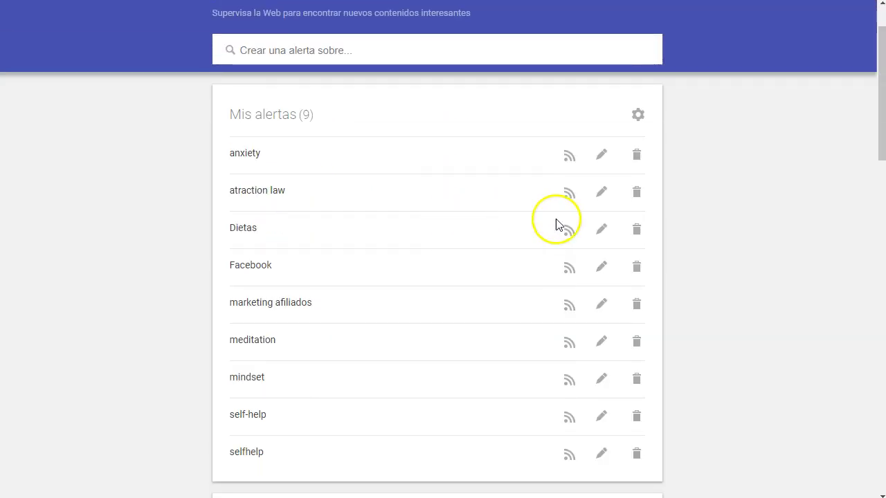
scroll(465, 280, "down", 1)
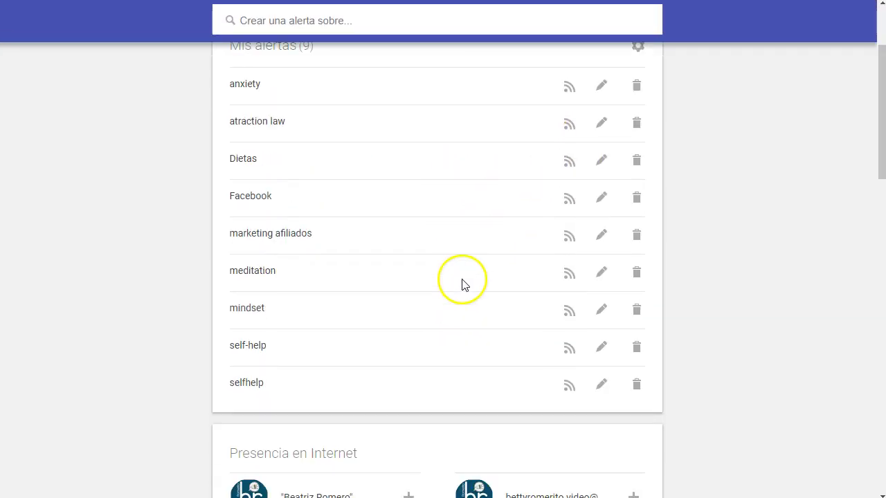
scroll(457, 322, "up", 1)
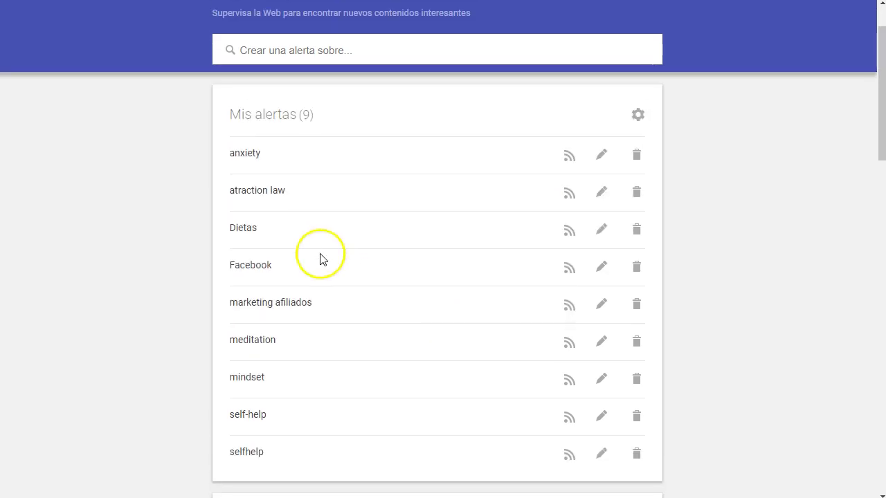
right_click(569, 238)
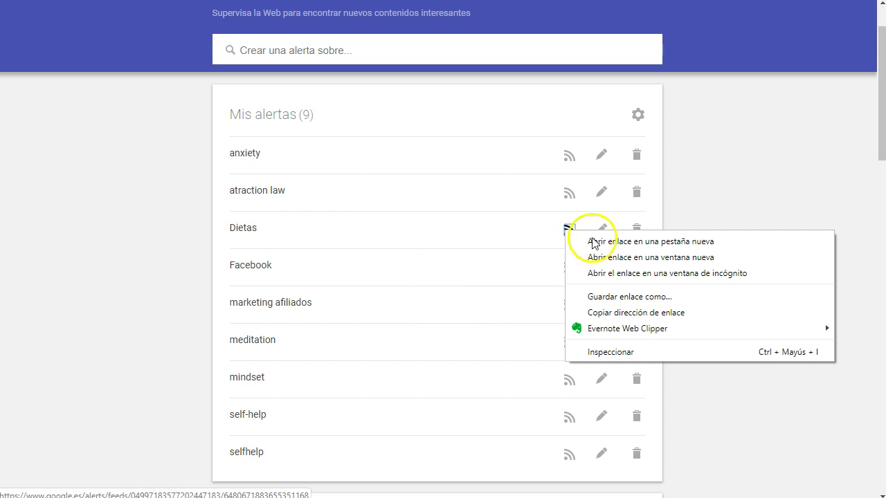
left_click(642, 299)
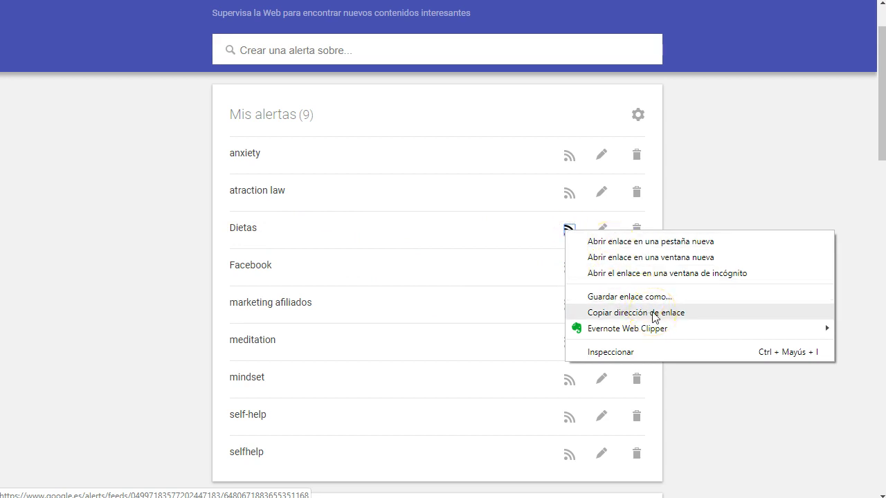
left_click(653, 313)
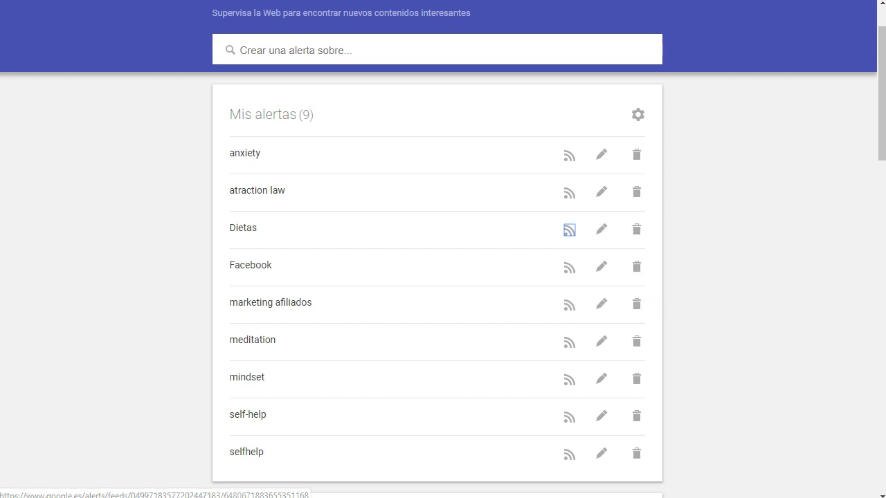
Switch to Notepad++, paste the Dietas feed address on the line below "Forma 2. Google alerts" and open that link.
key("alt+Tab")
left_click(92, 166)
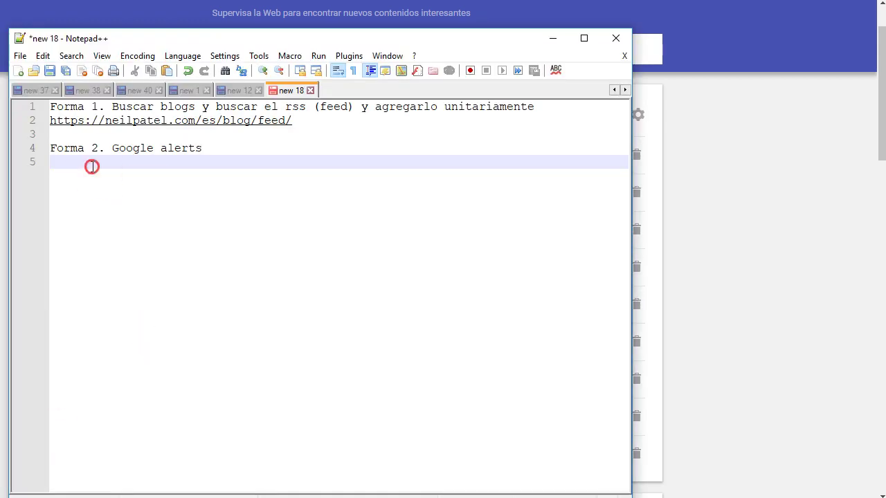
right_click(92, 166)
left_click(153, 204)
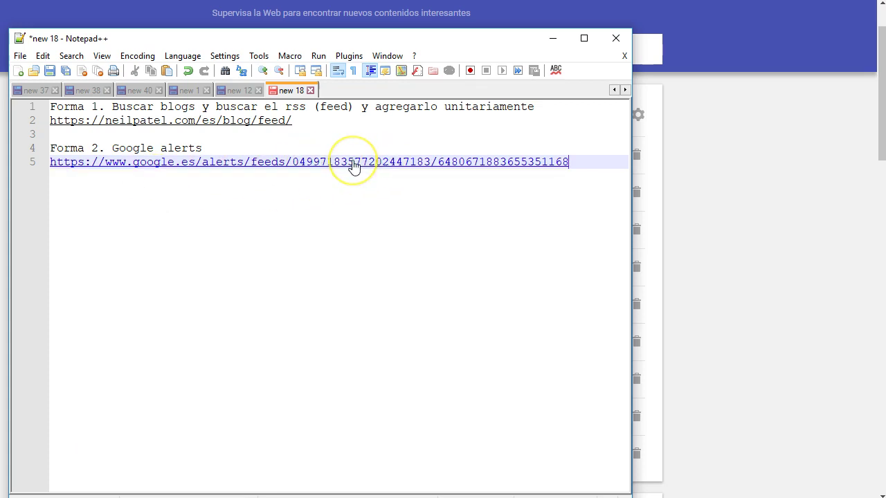
triple_click(303, 168)
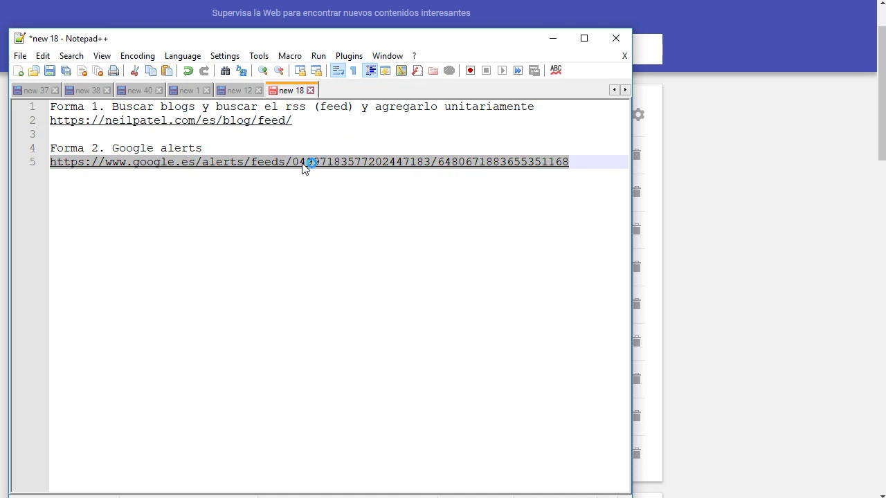
double_click(302, 166)
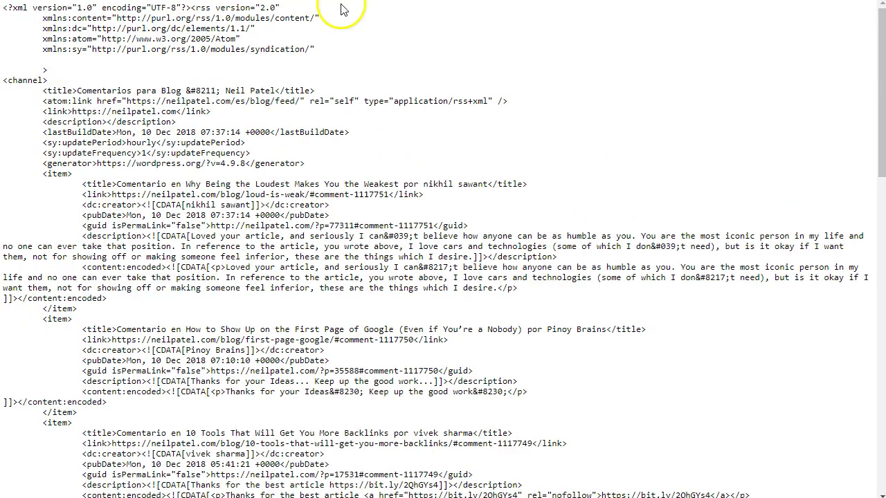
Look through the entries of the Neil Patel comments feed and the Dietas alert feed.
scroll(316, 168, "down", 10)
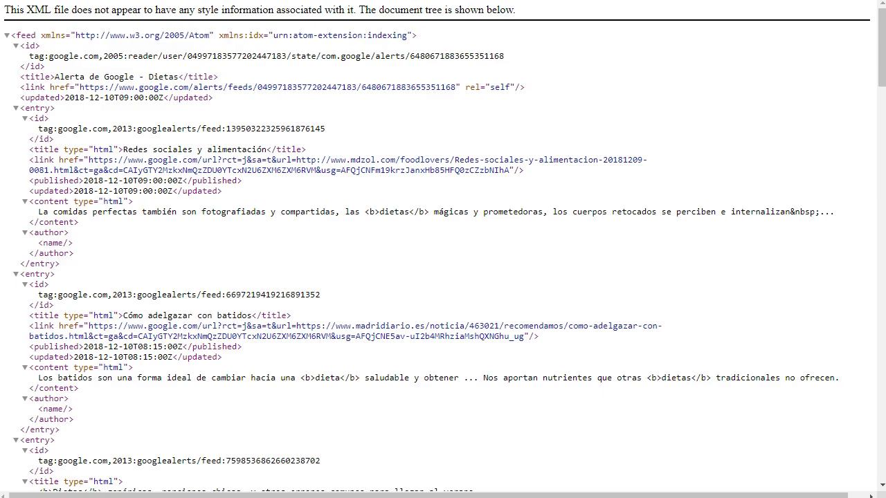
scroll(274, 216, "down", 15)
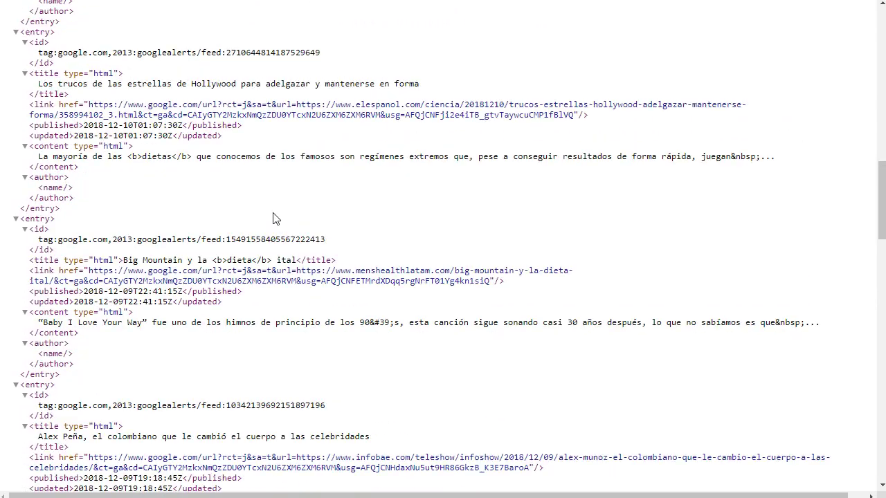
scroll(273, 219, "up", 15)
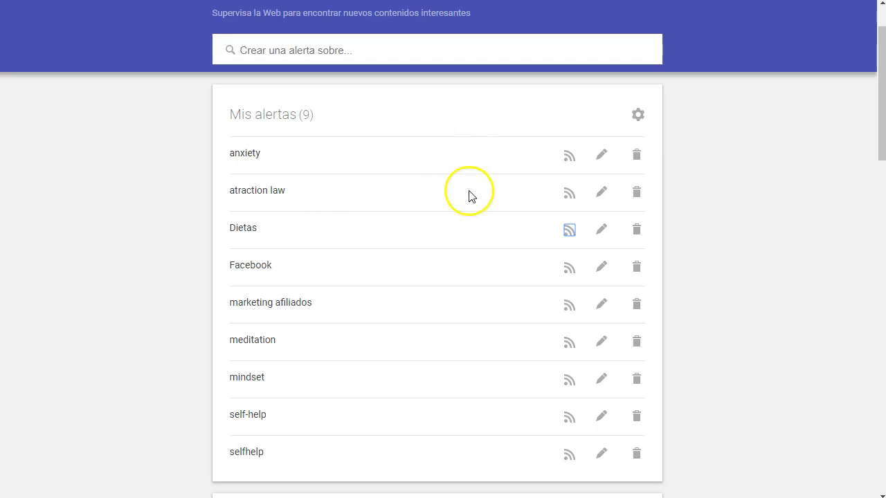
Turn on Notificaciones agrupadas in the Google Alerts settings and save the change.
scroll(459, 287, "down", 1)
scroll(459, 287, "down", 1)
scroll(456, 289, "up", 3)
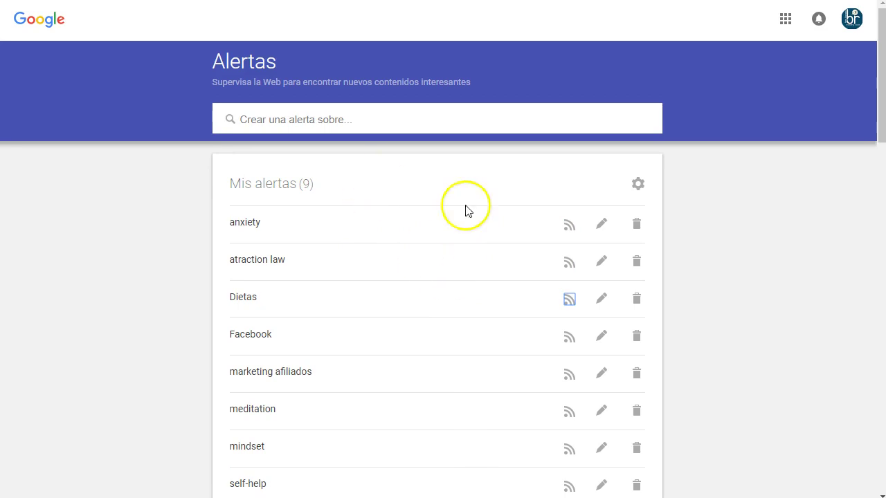
left_click(638, 184)
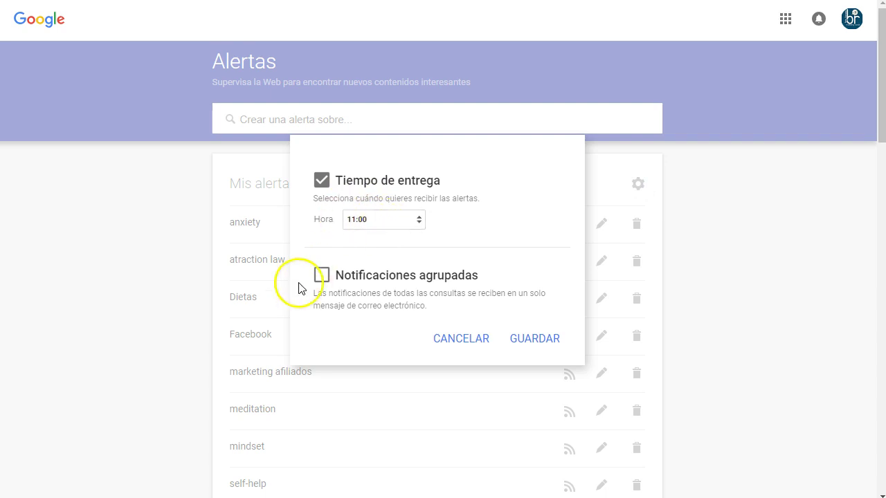
left_click(321, 275)
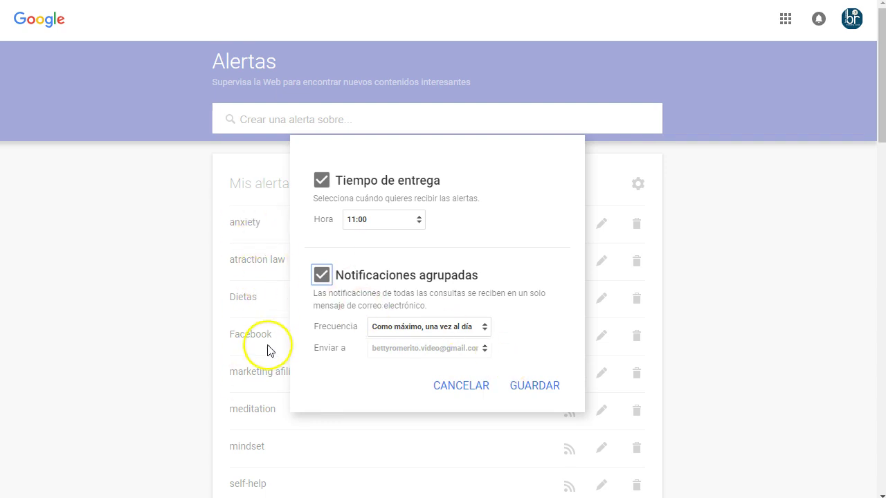
left_click(531, 387)
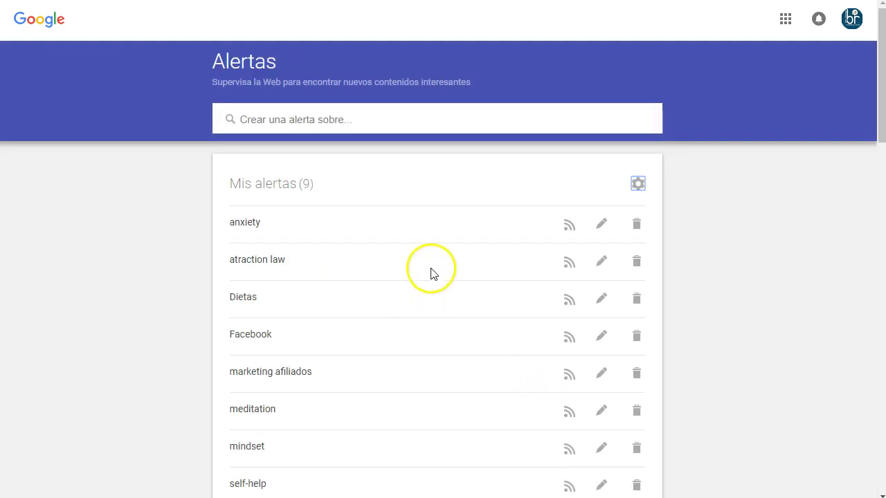
scroll(438, 283, "down", 2)
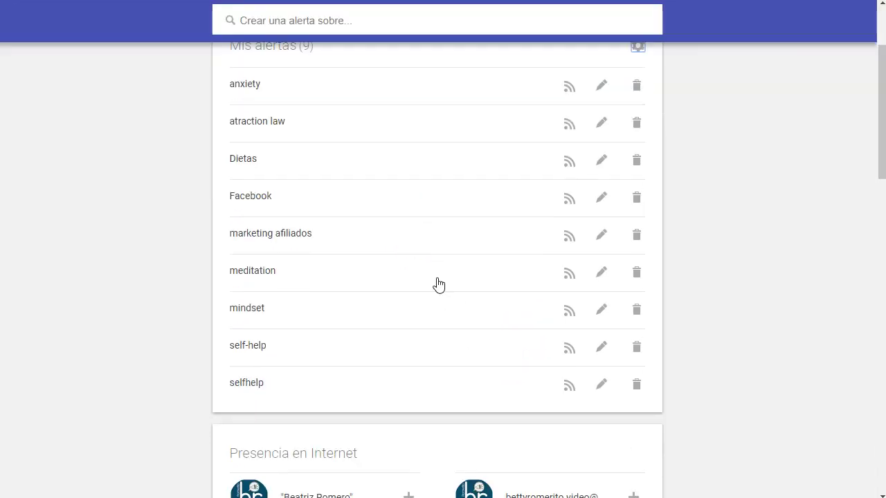
scroll(438, 284, "up", 1)
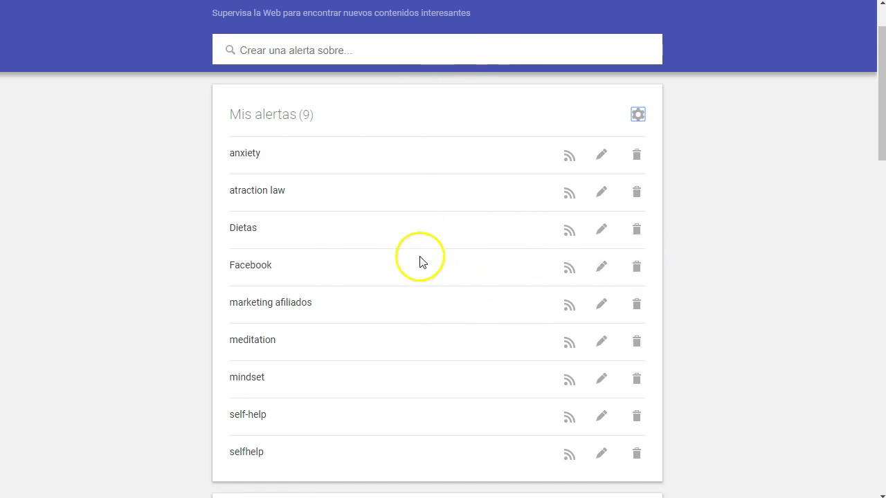
Switch to Notepad++ and add the heading "Forma 3. Agregadores" below the Dietas feed link, separated by a blank line.
key("alt+Tab")
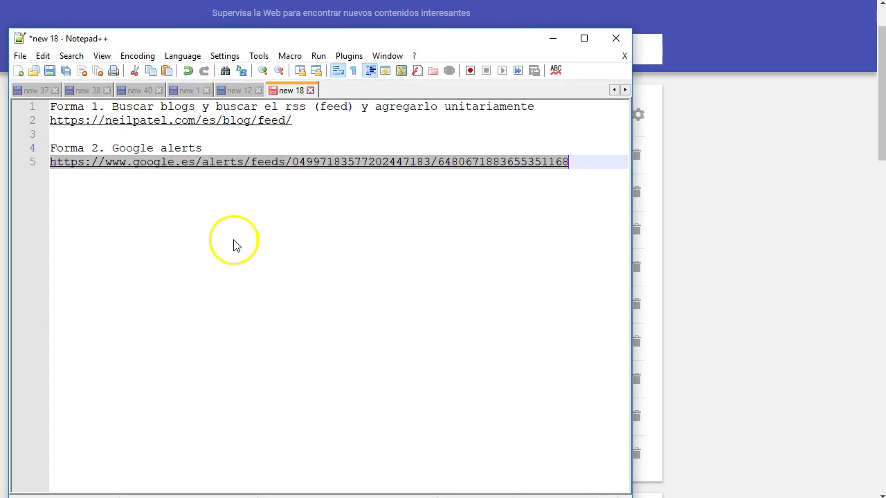
left_click(602, 166)
key("Return")
key("Return")
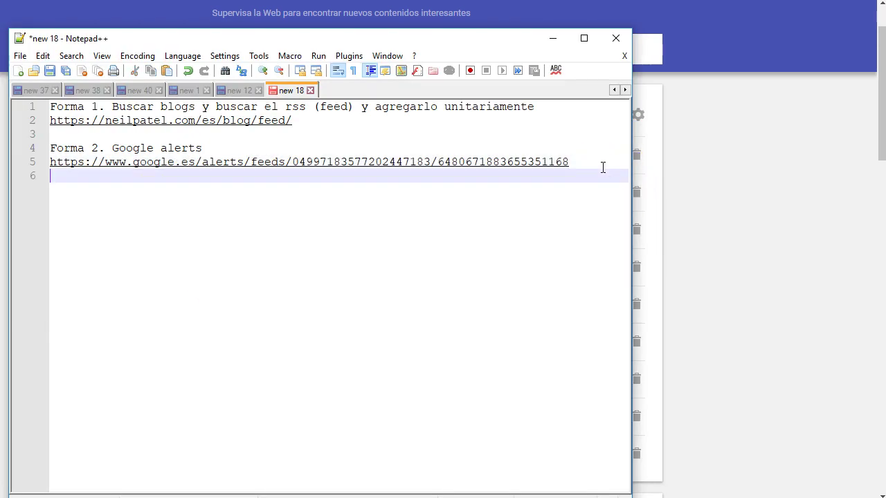
type("Forma")
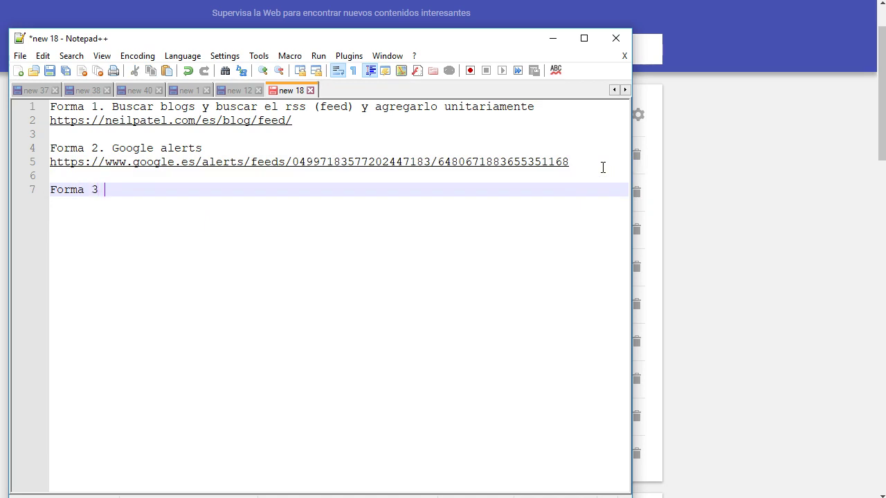
type("3. Agregadores")
key("Return")
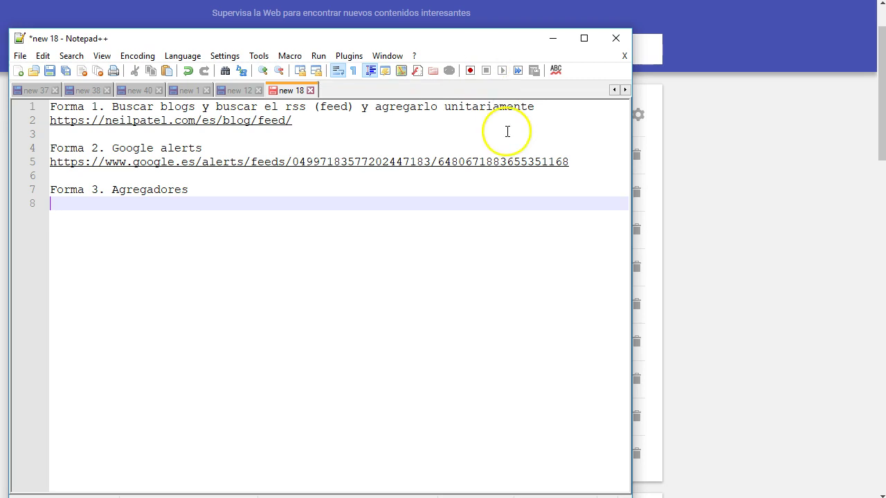
Put Notepad++ away, switch to Inoreader in the browser and check its web address.
left_click(552, 39)
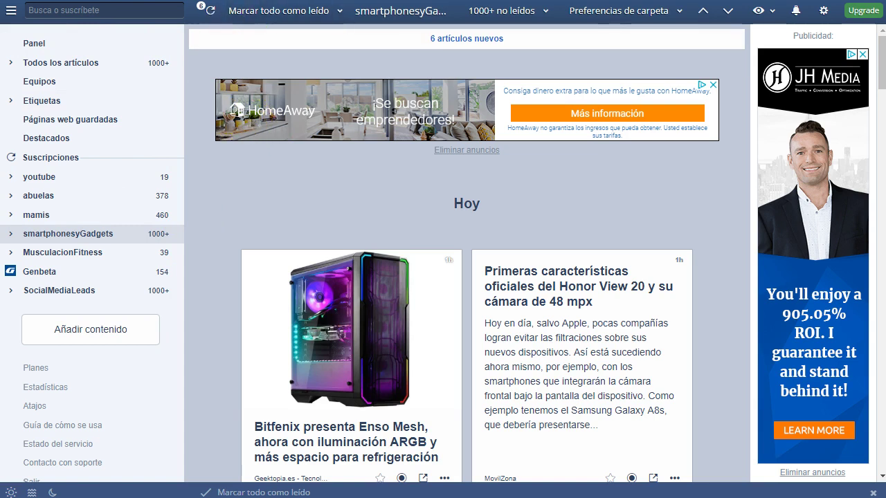
key("ctrl+l")
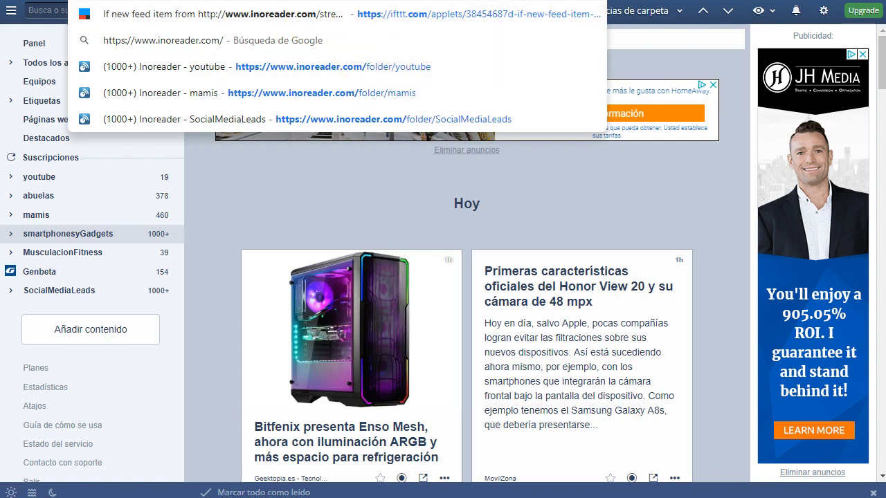
key("Escape")
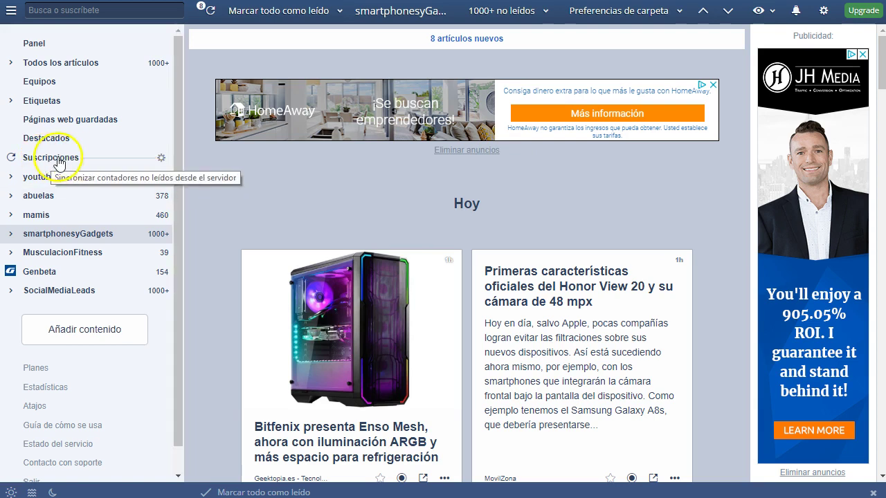
Open the youtube subscription folder and look through its video articles.
left_click(38, 178)
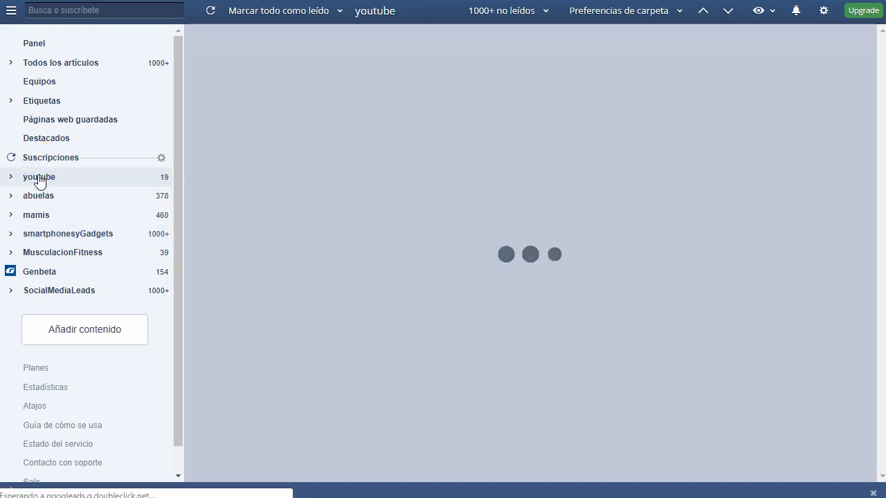
scroll(463, 273, "down", 8)
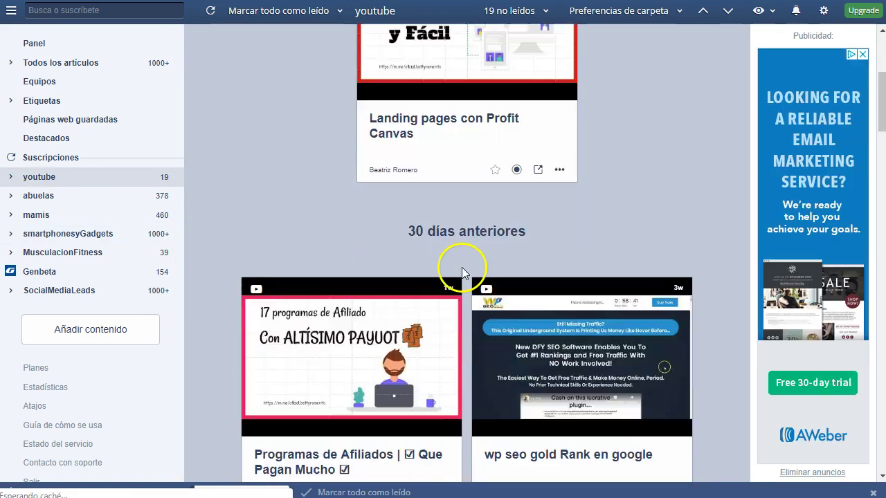
scroll(464, 273, "down", 6)
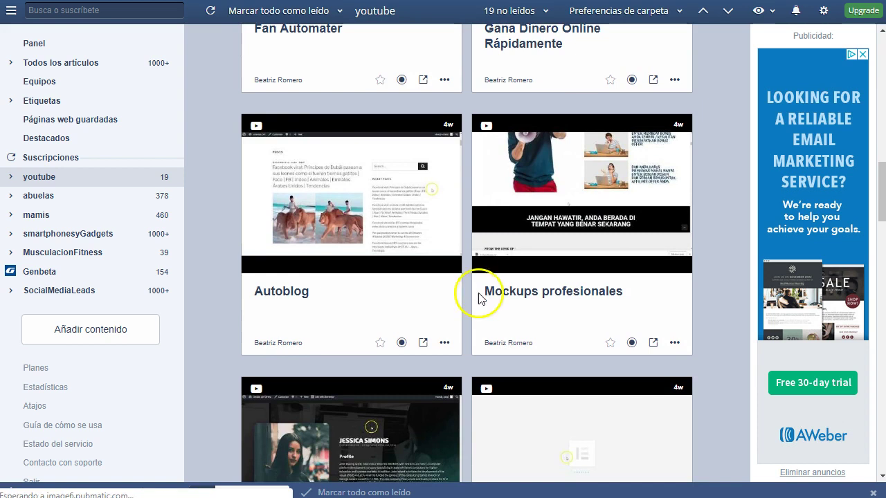
scroll(465, 308, "down", 4)
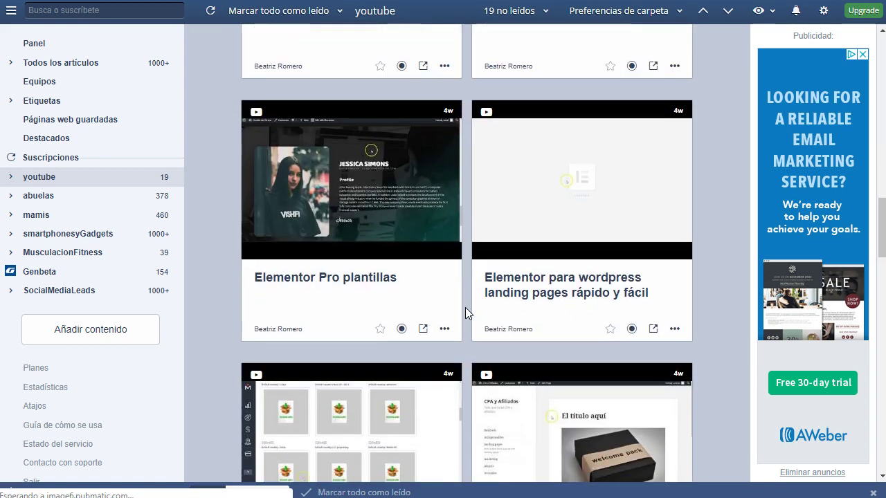
scroll(465, 307, "up", 11)
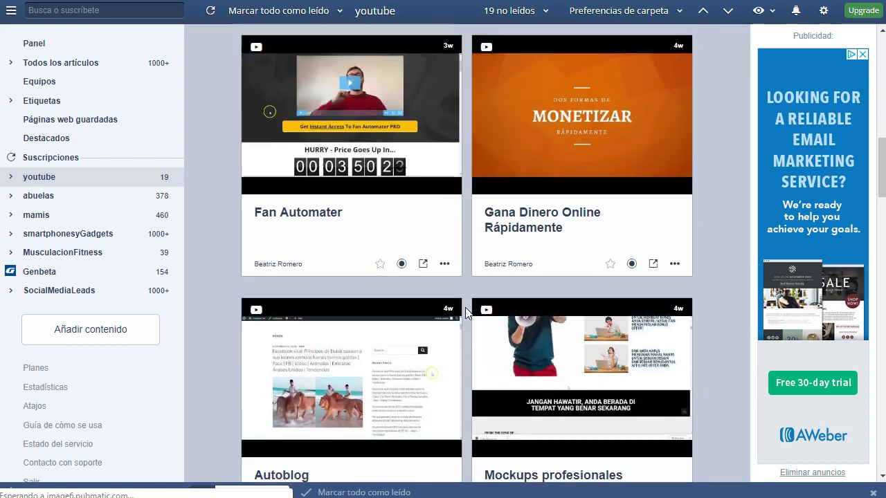
scroll(465, 307, "up", 2)
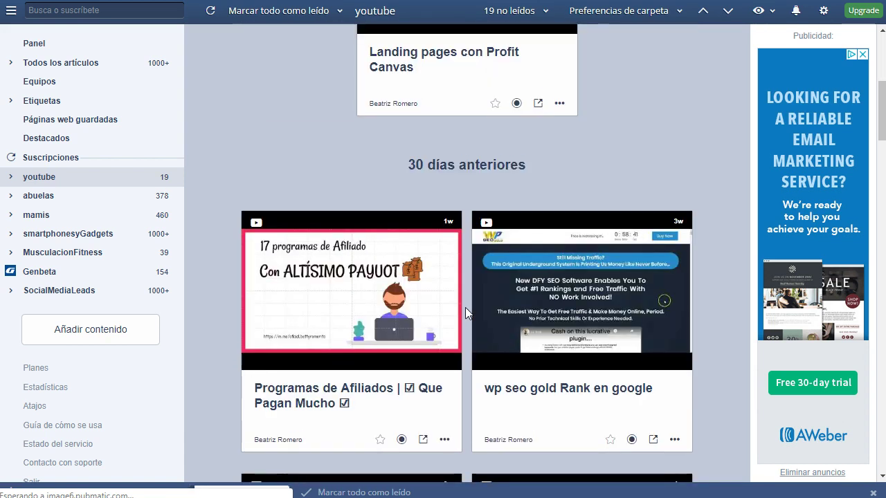
Open the abuelas folder, look through its articles and examine which feeds it contains.
left_click(42, 197)
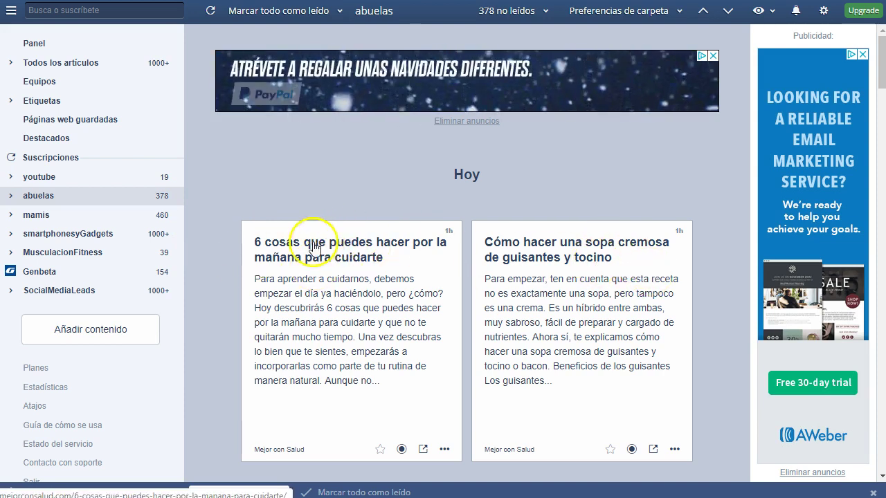
scroll(427, 254, "down", 2)
scroll(427, 254, "down", 1)
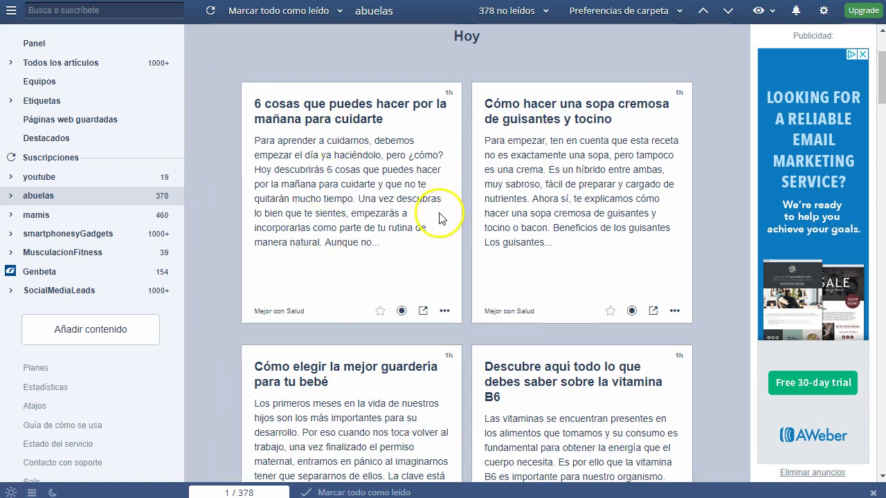
scroll(372, 239, "down", 5)
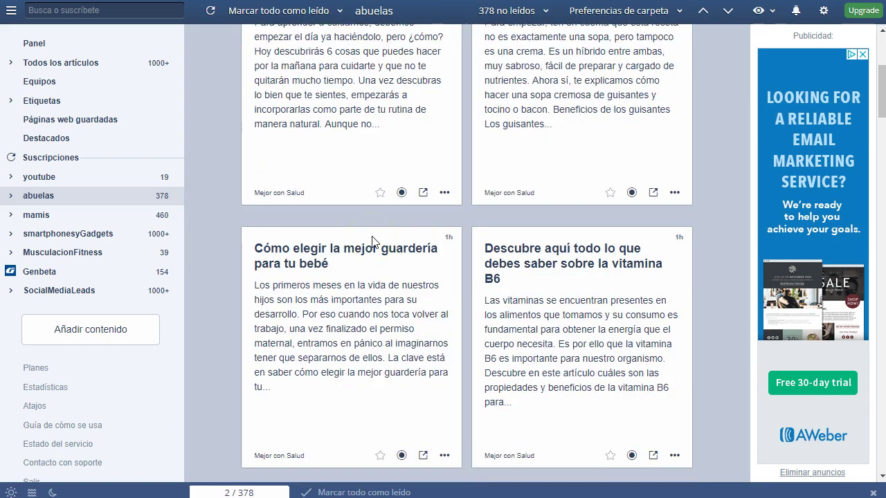
scroll(372, 242, "down", 7)
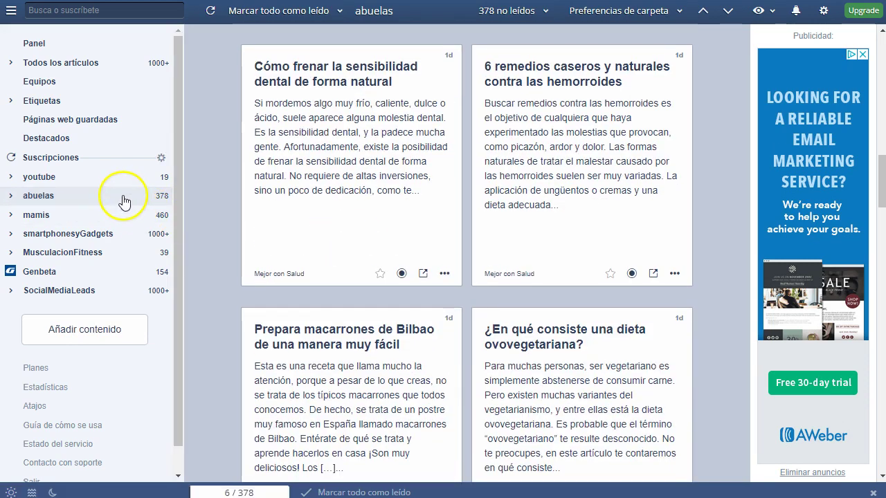
left_click(10, 198)
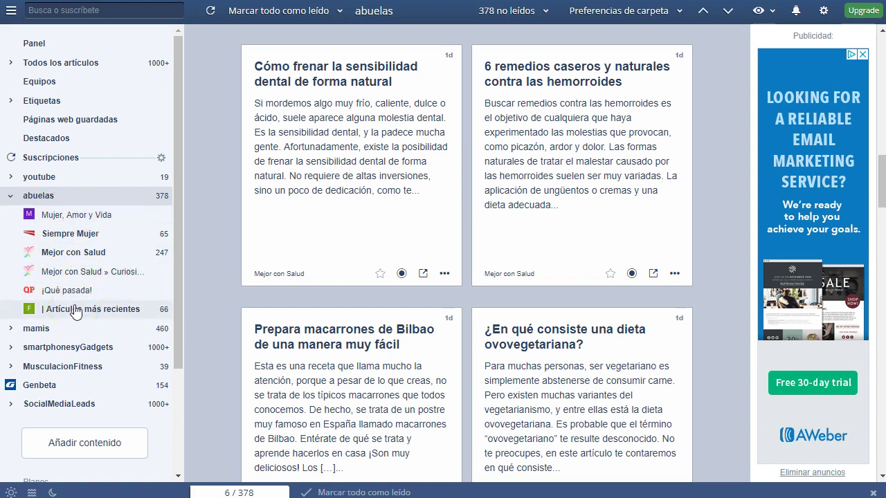
left_click(15, 195)
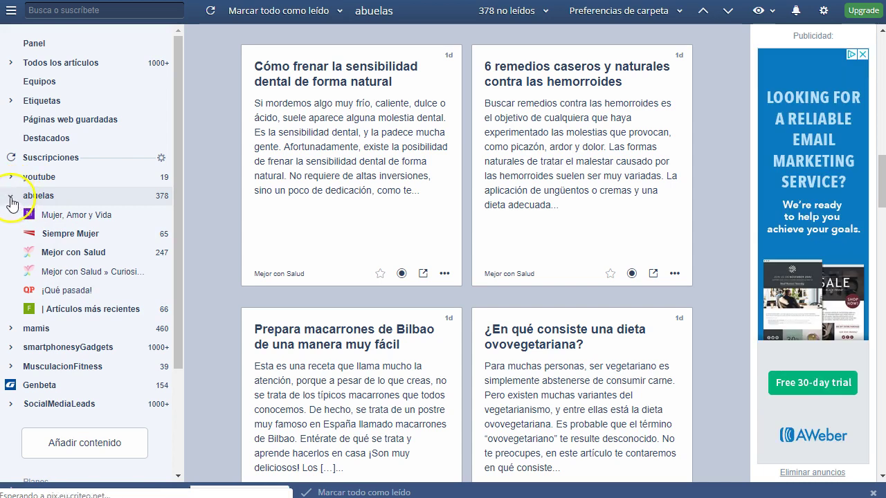
left_click(10, 198)
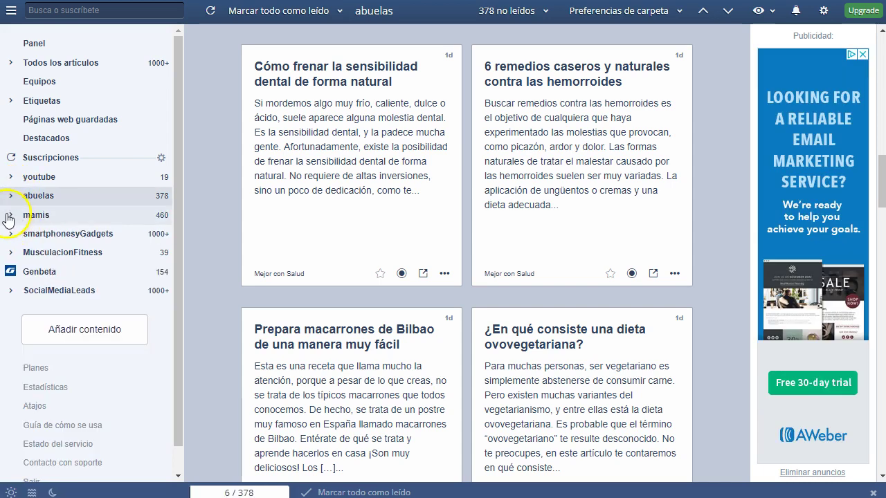
Examine which feeds the mamis folder contains, look through its articles and collapse it again.
left_click(10, 215)
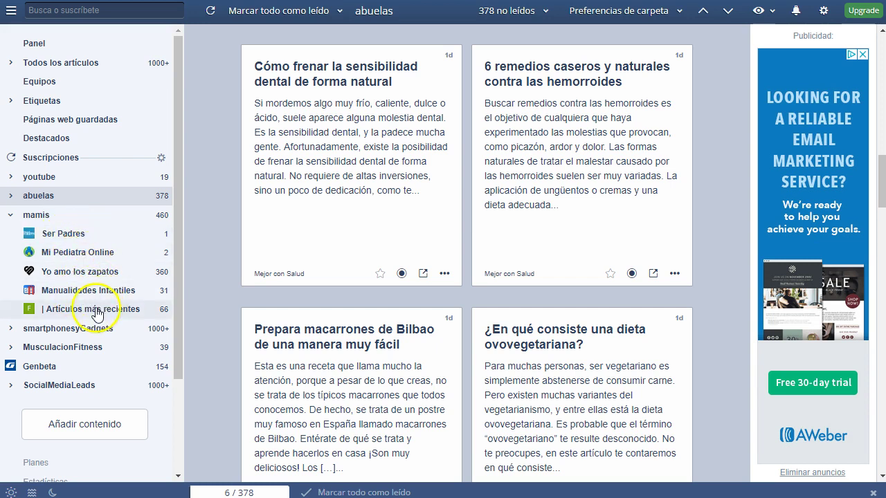
left_click(47, 217)
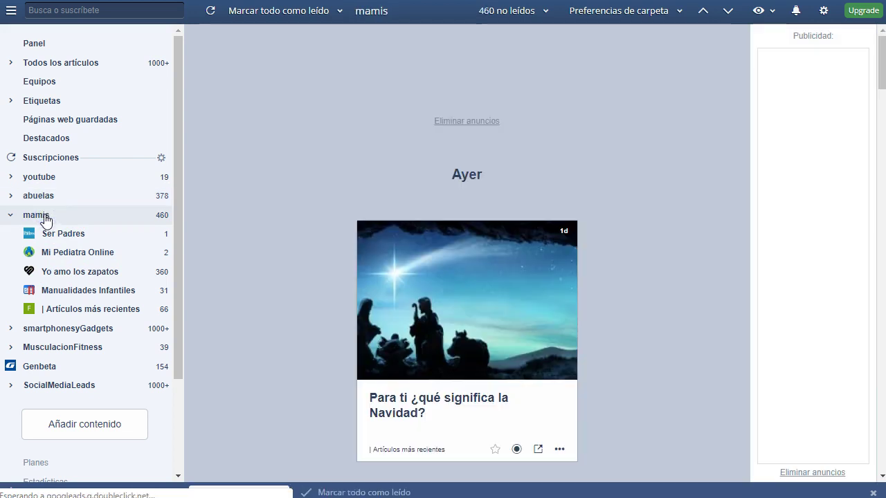
scroll(443, 294, "down", 5)
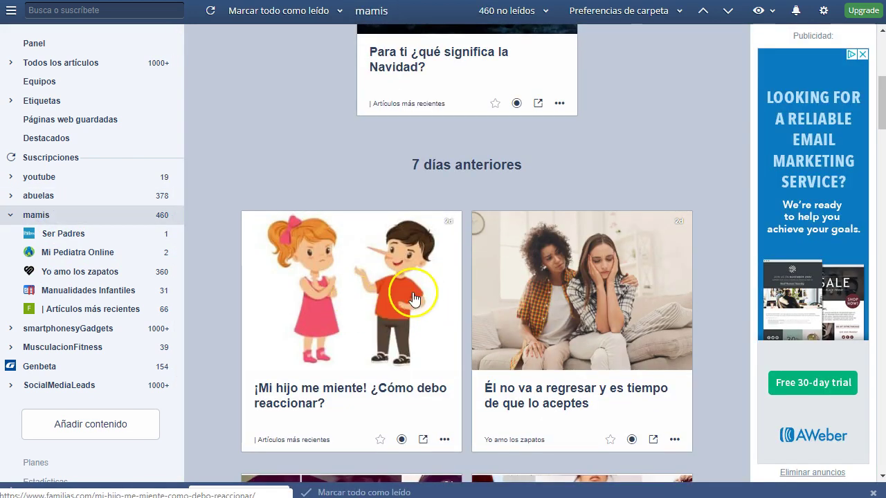
scroll(389, 304, "down", 12)
scroll(398, 293, "down", 13)
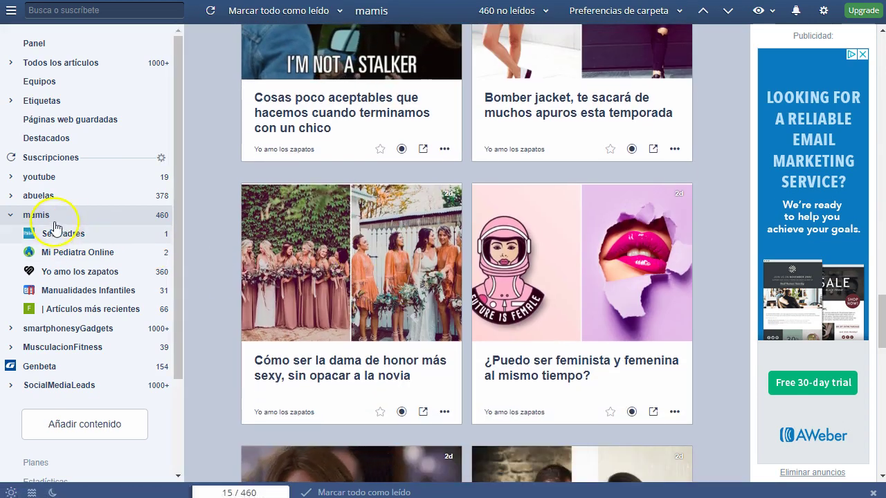
left_click(10, 214)
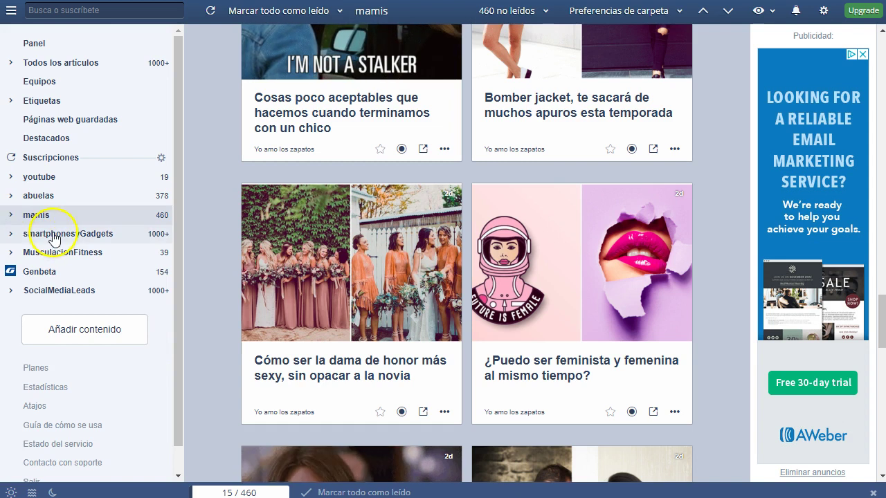
Expand the smartphonesyGadgets folder, look through its feeds from Xataka to Geektopia.es one by one and collapse it again.
left_click(9, 235)
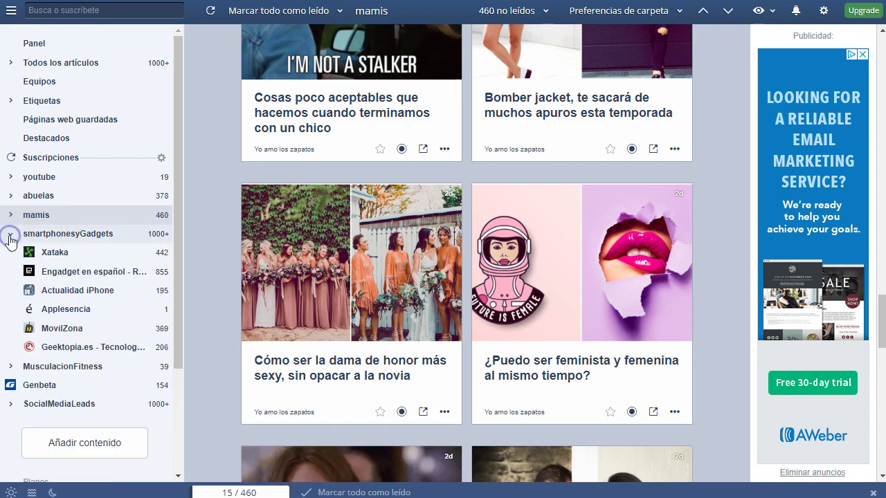
left_click(56, 253)
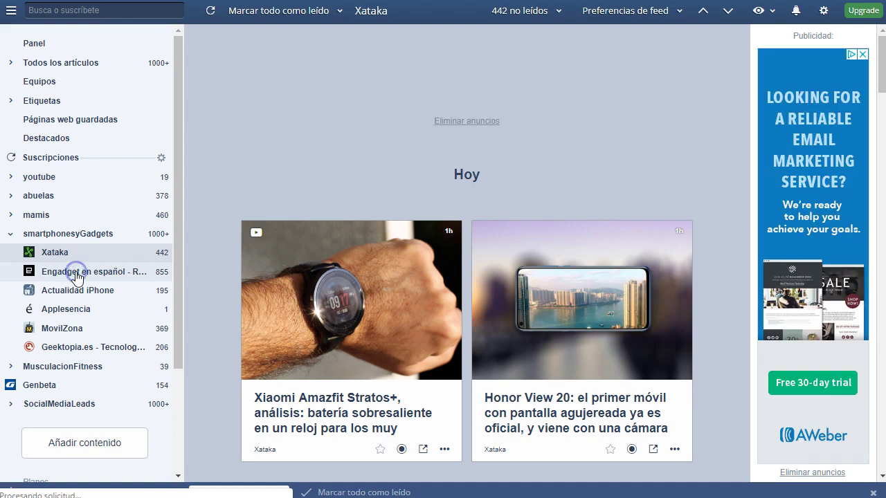
left_click(76, 275)
left_click(76, 296)
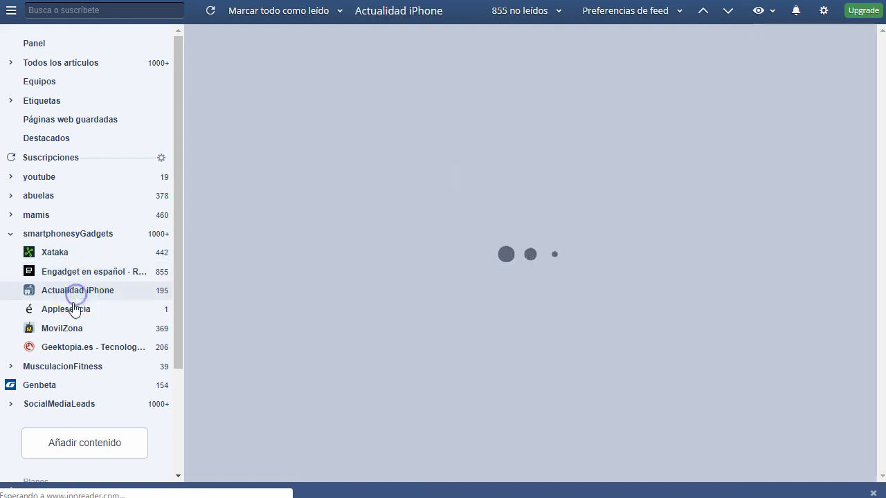
left_click(67, 311)
left_click(62, 329)
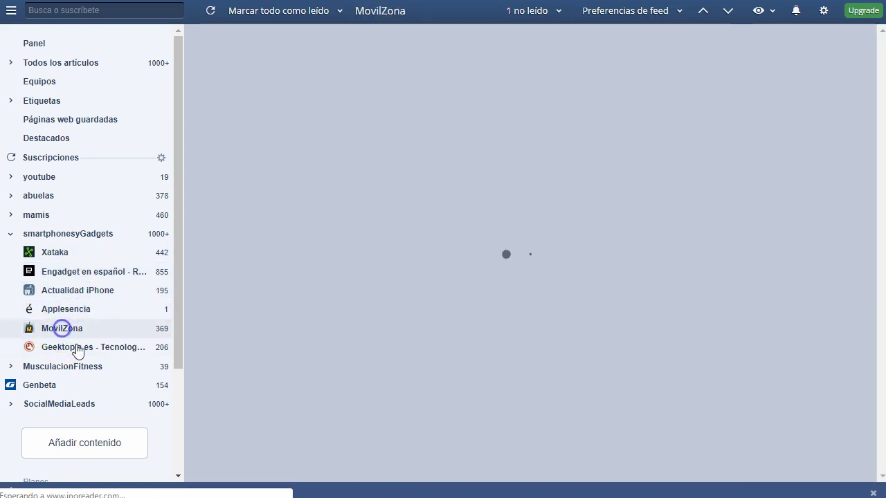
left_click(83, 347)
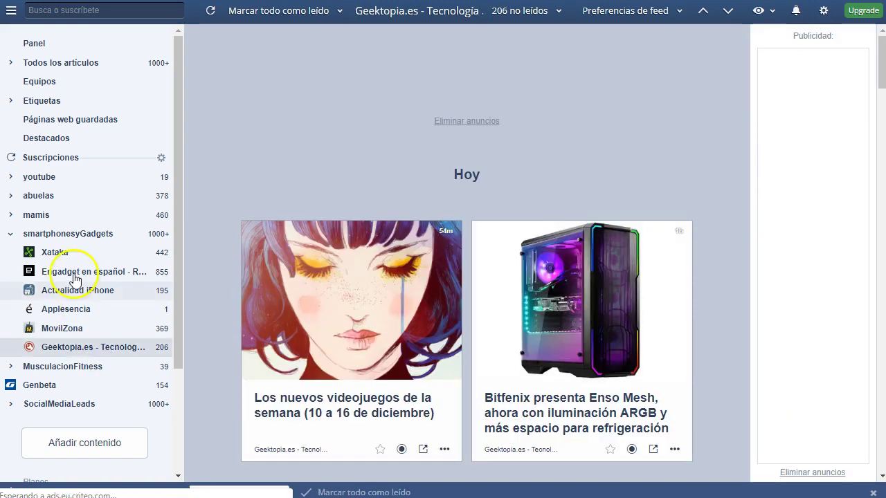
left_click(10, 235)
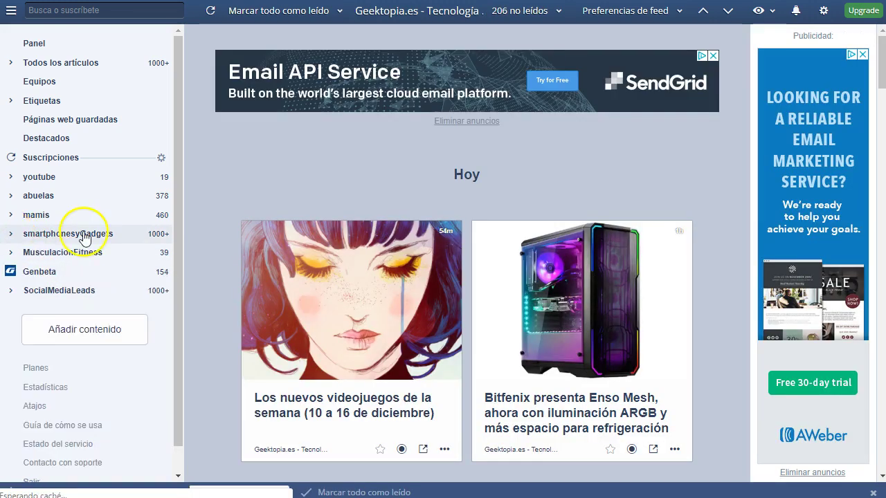
Open the smartphonesyGadgets folder and look through the combined articles of all its feeds.
left_click(83, 234)
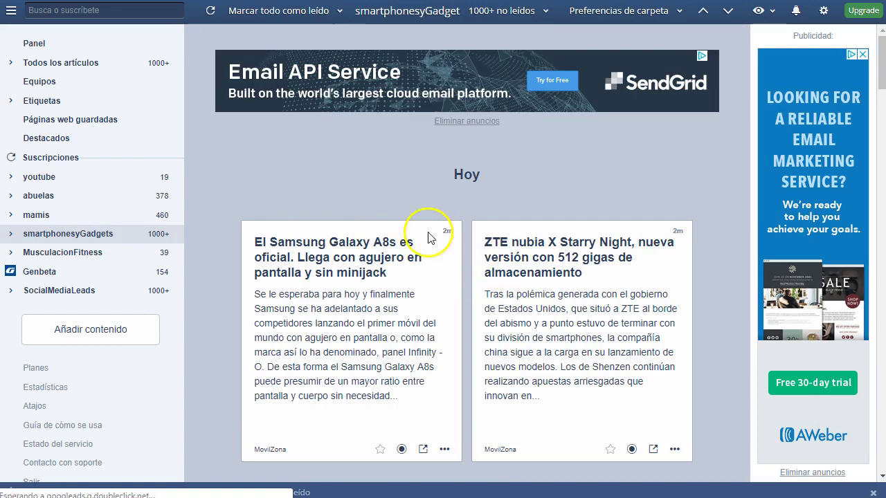
scroll(399, 268, "down", 4)
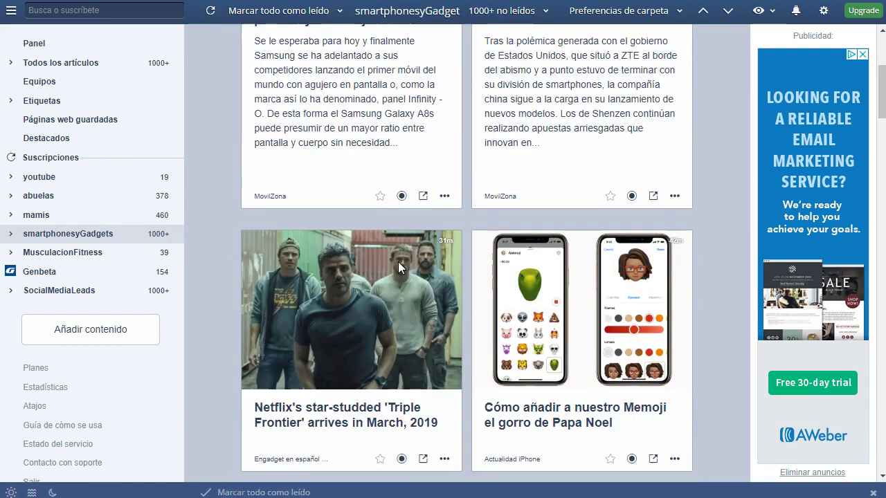
left_click(445, 222)
scroll(346, 263, "down", 8)
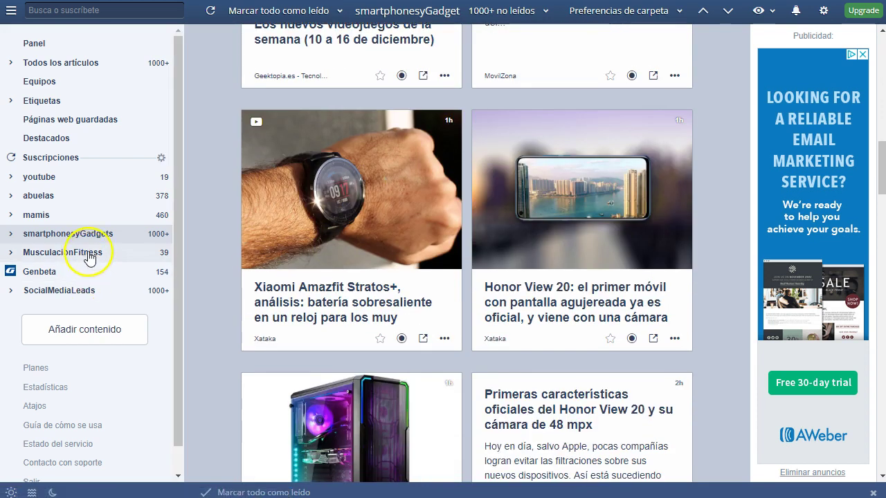
Examine which feeds the MusculacionFitness and SocialMediaLeads folders contain and collapse both folders again.
left_click(87, 252)
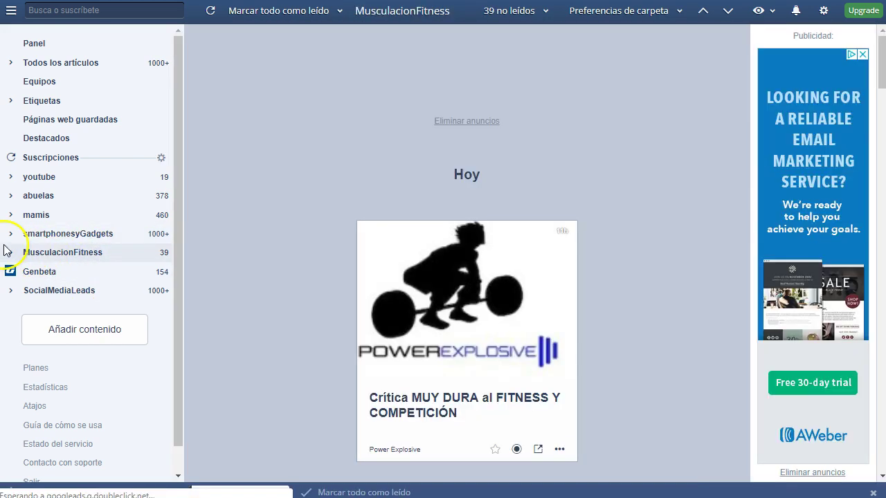
left_click(10, 252)
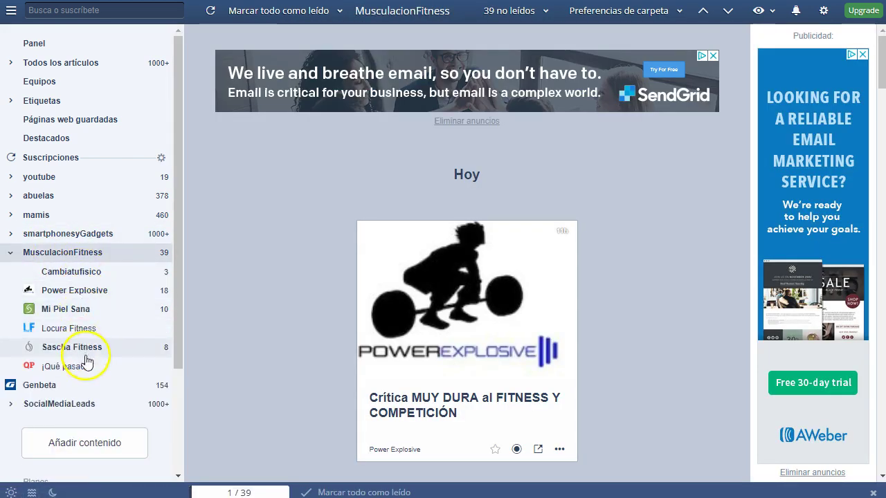
left_click(10, 254)
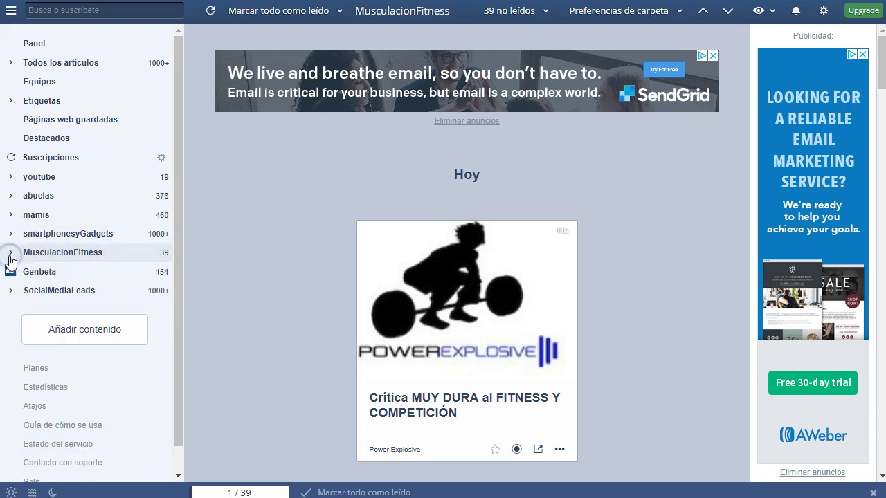
left_click(11, 292)
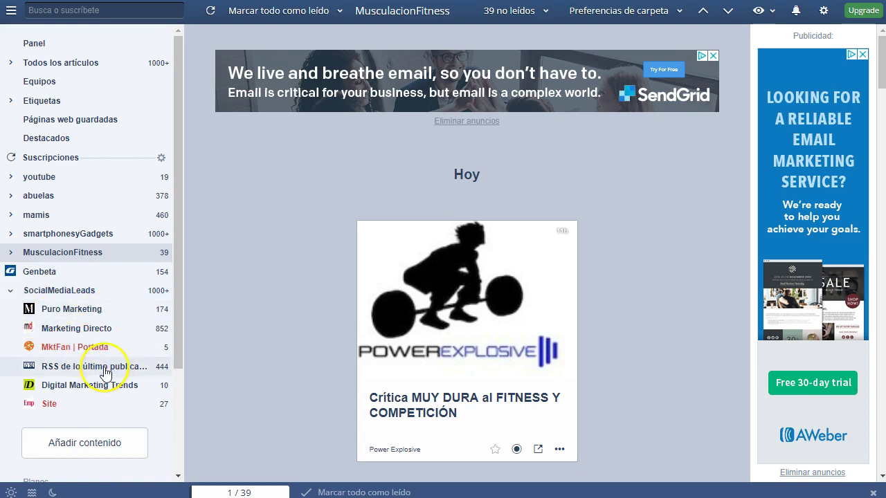
left_click(9, 291)
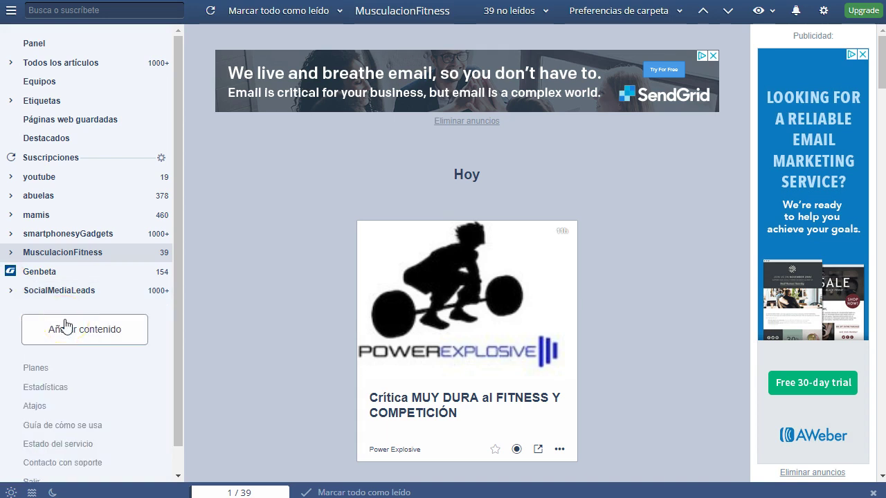
Open the abuelas folder and examine the available account settings and article view options without changing any.
left_click(86, 199)
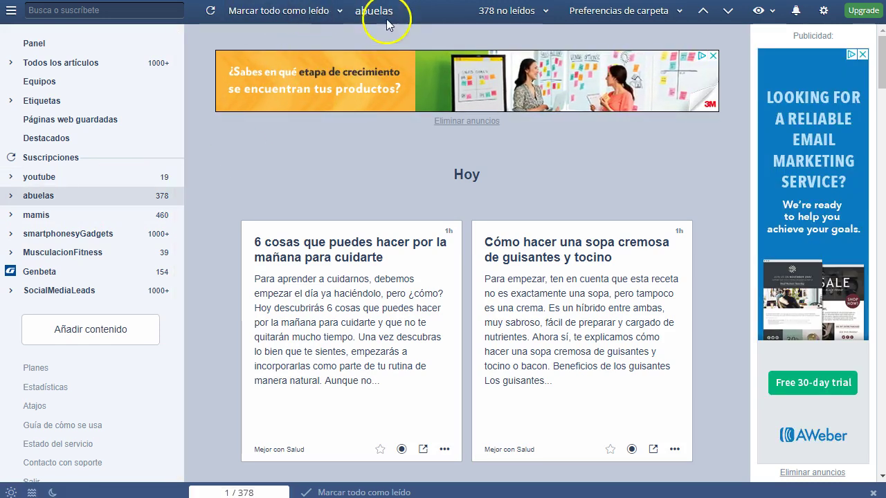
left_click(822, 12)
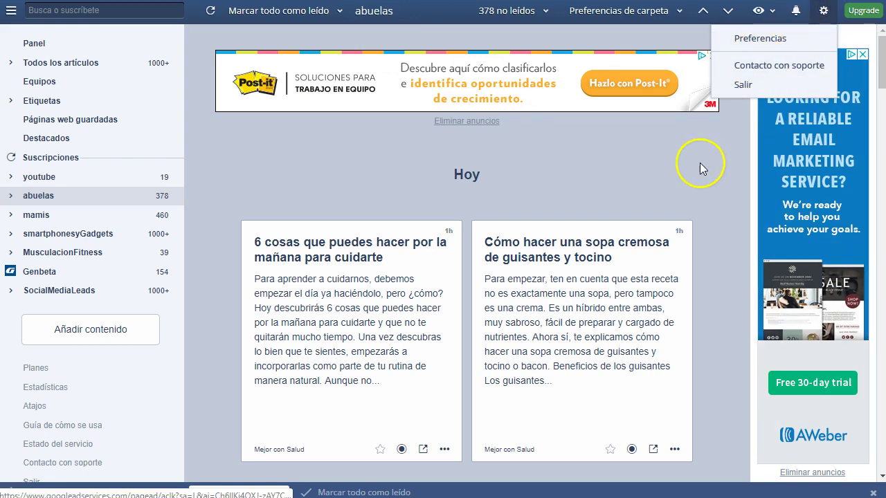
left_click(760, 11)
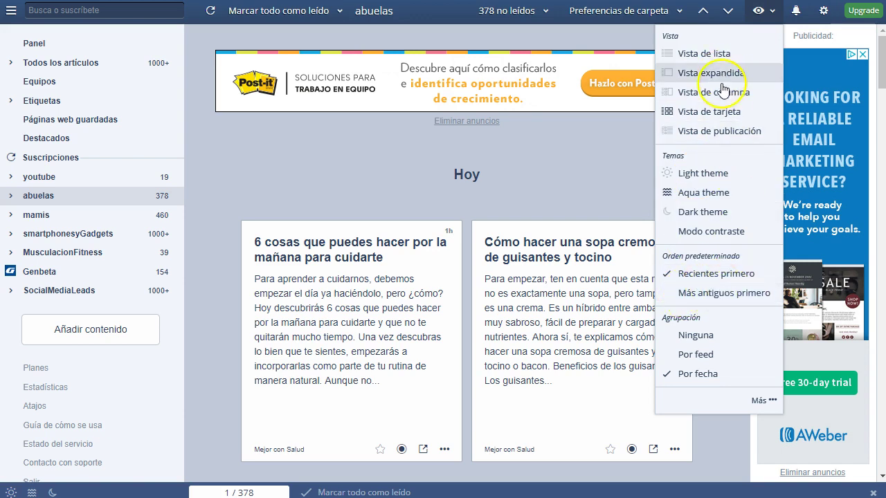
left_click(567, 162)
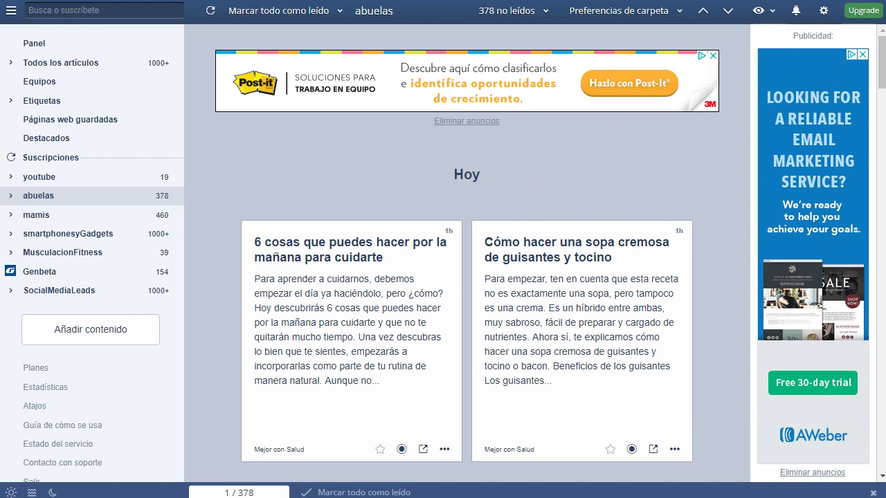
Copy the abuelas folder's RSS feed address and paste it in Notepad++ under "Forma 3. Agregadores".
left_click(618, 12)
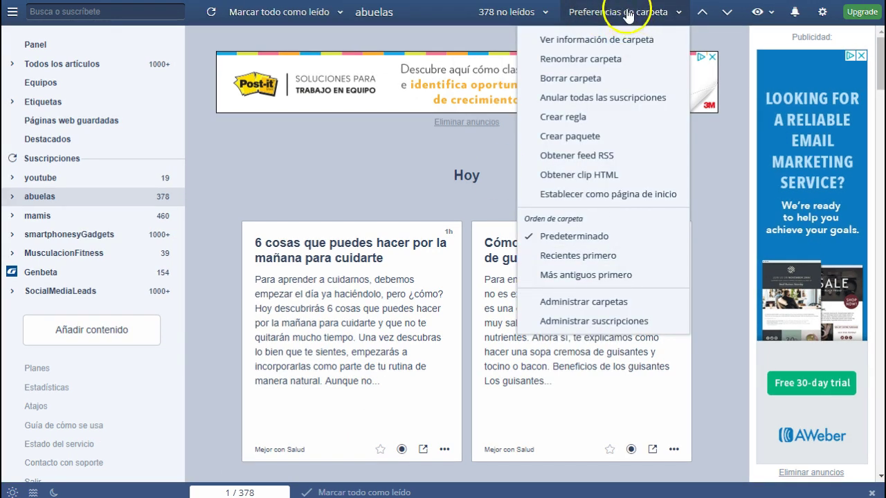
left_click(585, 157)
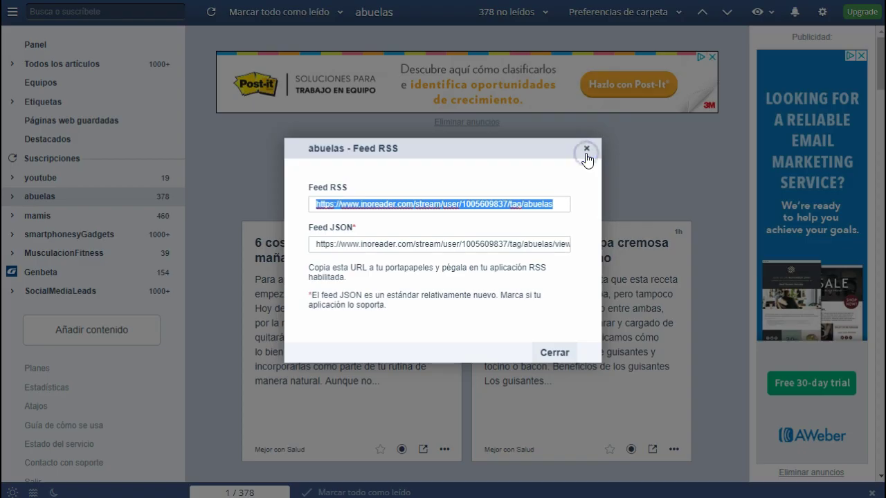
right_click(399, 205)
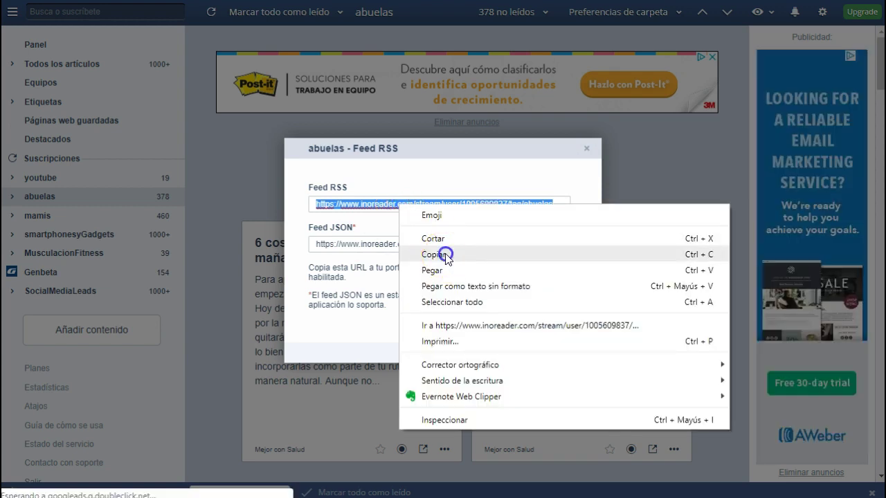
left_click(447, 252)
key("alt+Tab")
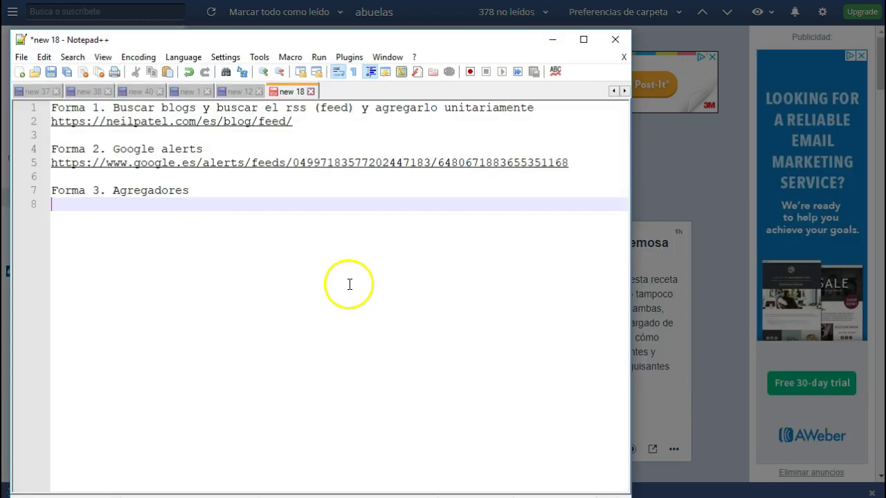
key("ctrl+v")
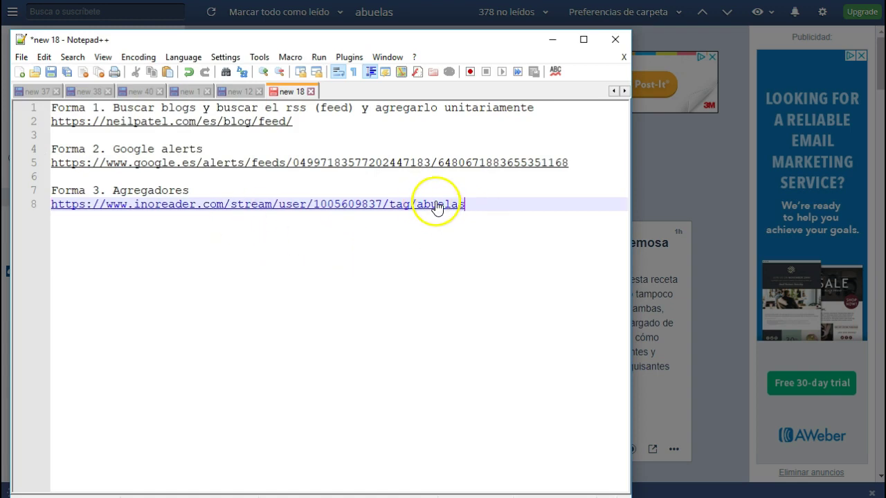
Review the three ways of getting RSS content and their feed addresses in the notes.
left_click(210, 149)
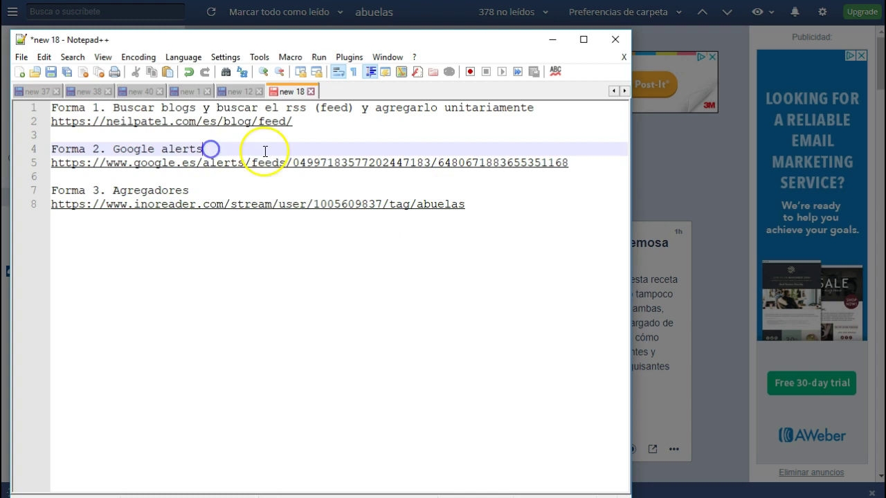
left_click(300, 122)
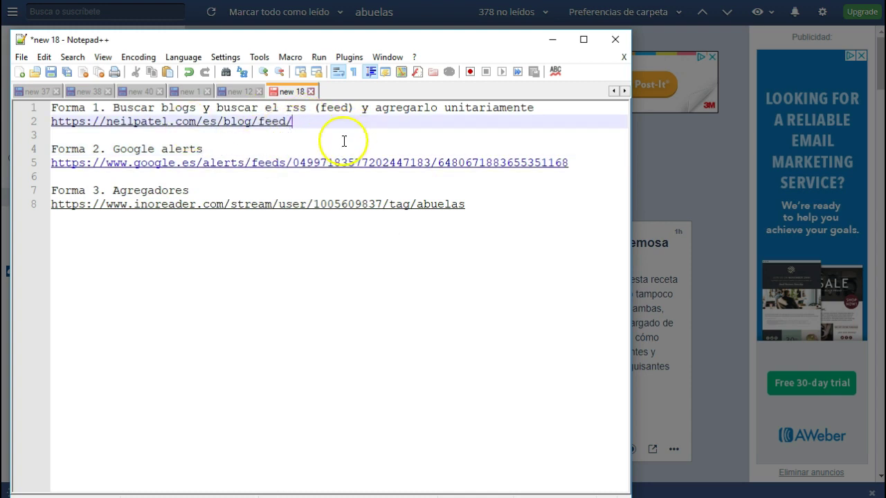
left_click(263, 284)
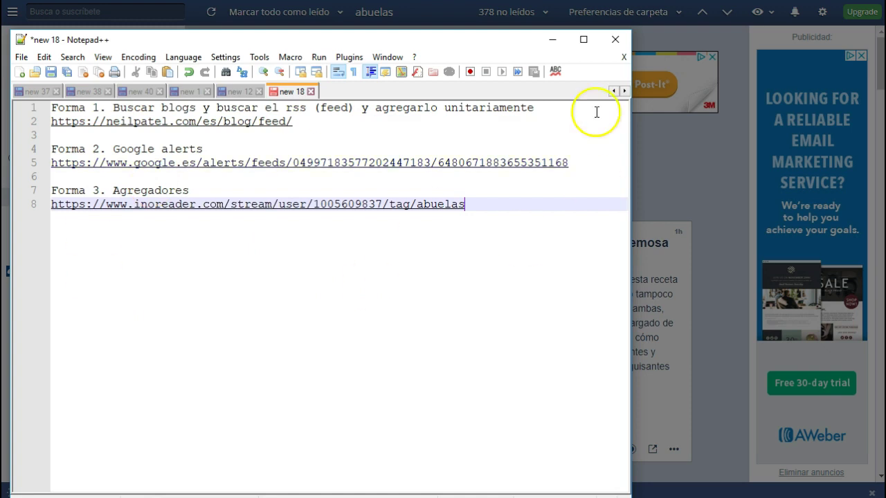
Put Notepad++ away and close the abuelas RSS feed dialog in Inoreader.
left_click(548, 40)
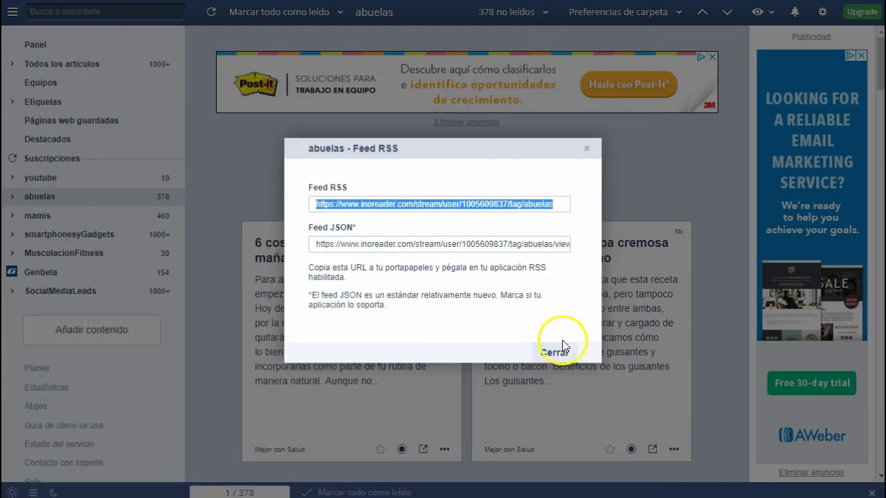
left_click(557, 352)
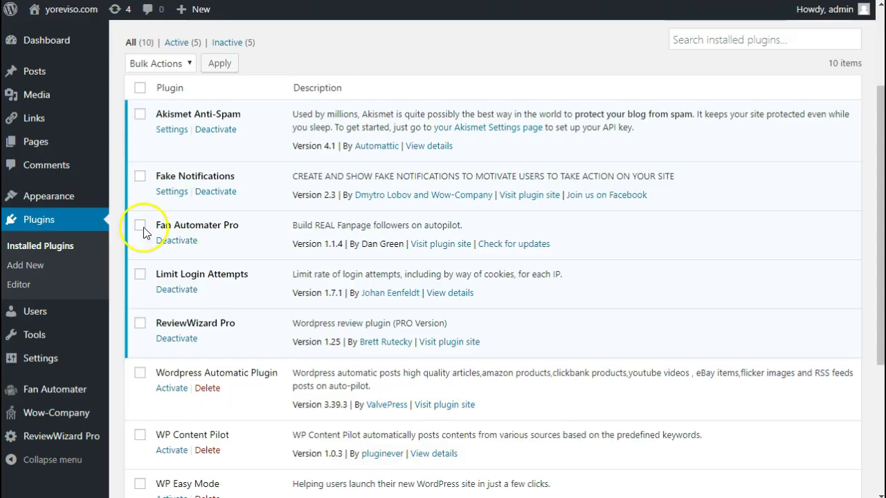
Look through the installed WordPress plugins and open the Fan Automater campaigns list.
scroll(270, 334, "down", 2)
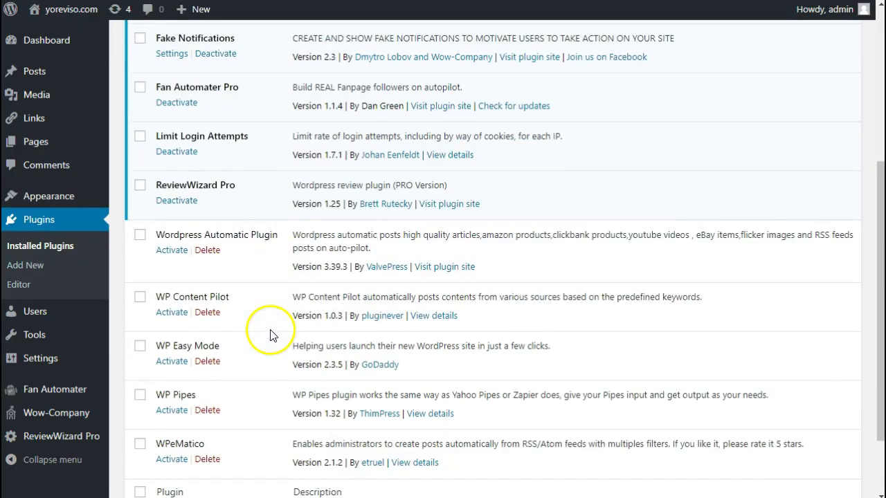
mouse_move(63, 389)
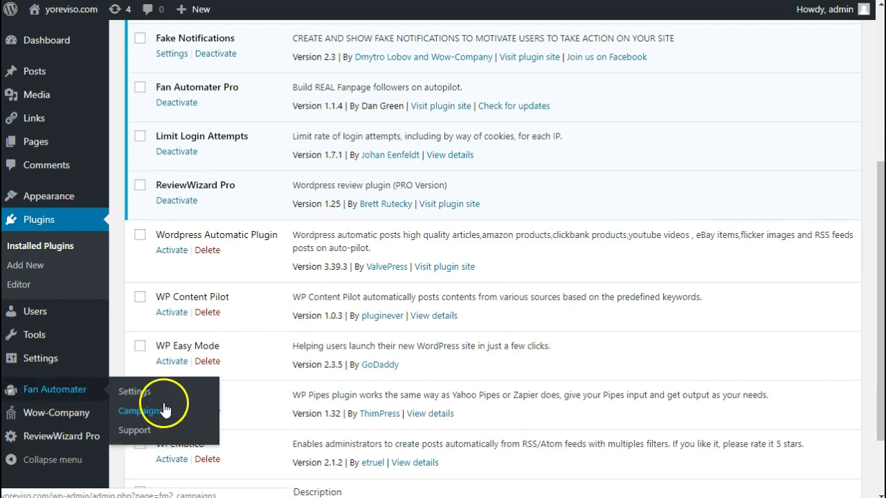
left_click(131, 394)
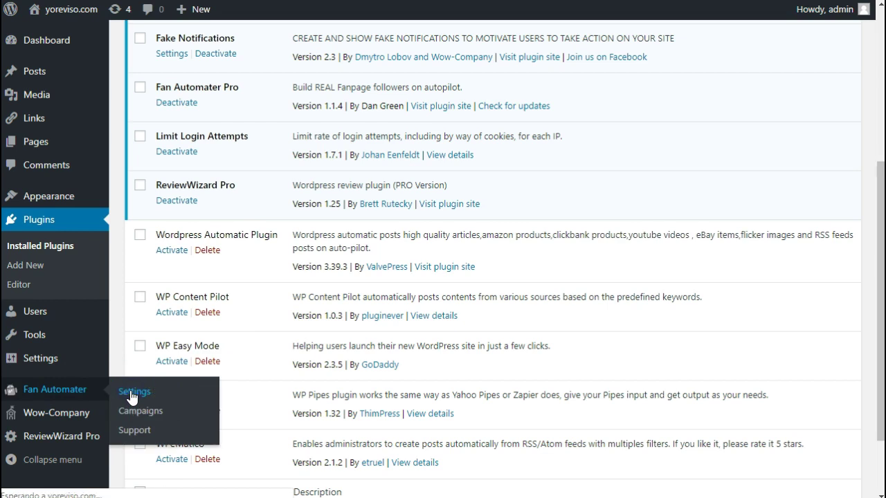
left_click(43, 372)
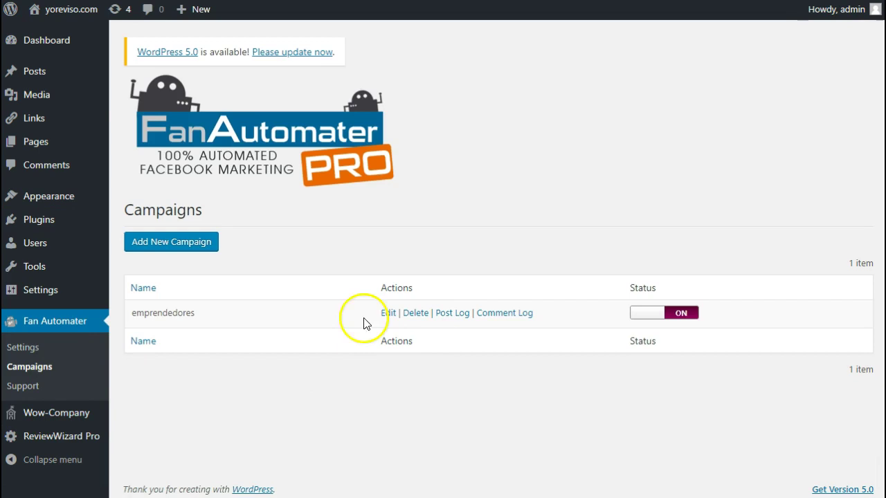
Start a new Fan Automater campaign and open its RSS feeds settings.
left_click(182, 241)
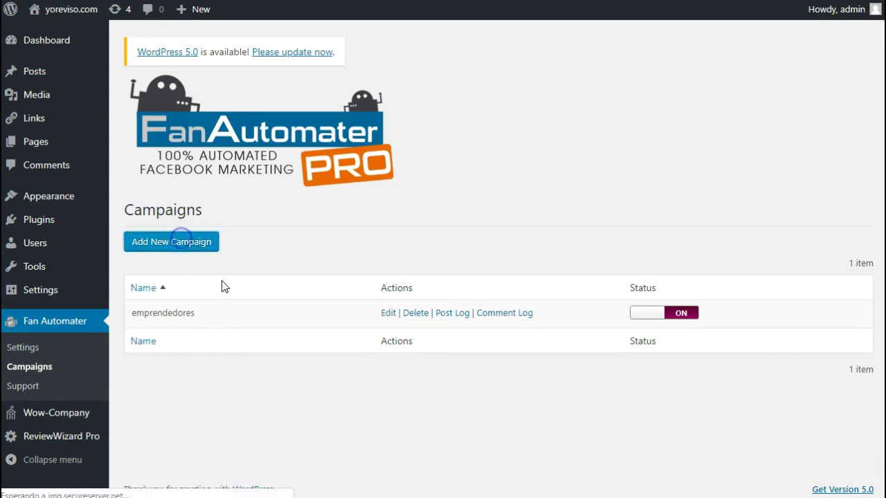
scroll(205, 315, "down", 1)
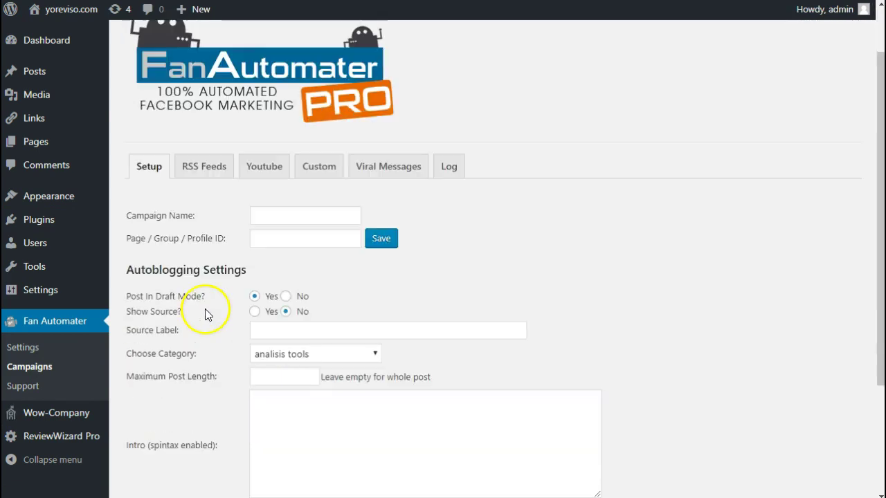
left_click(206, 164)
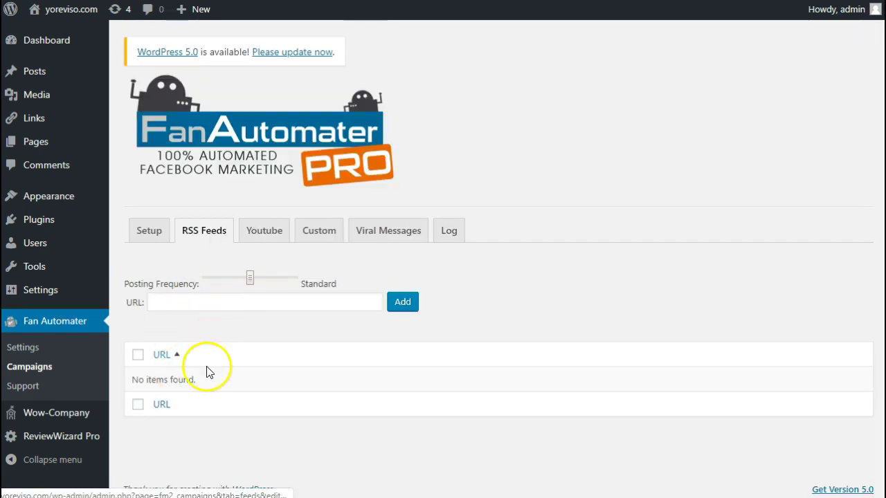
Switch to Notepad++ and copy the blog feed address listed under Forma 1 in the notes.
left_click(269, 299)
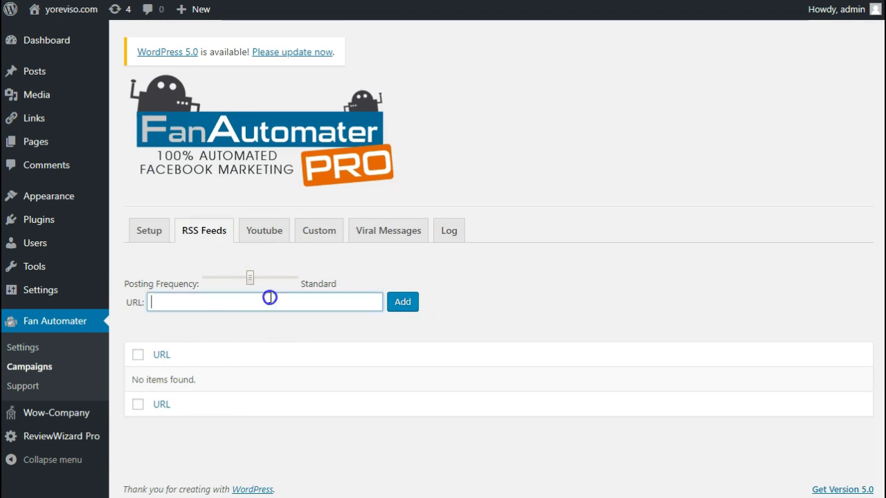
left_click(519, 296)
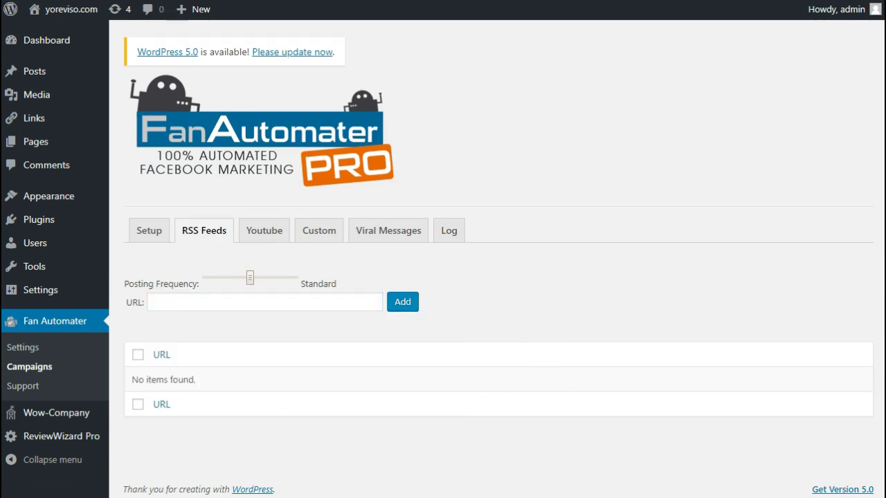
key("alt+Tab")
left_click_drag(301, 123, 46, 116)
right_click(79, 122)
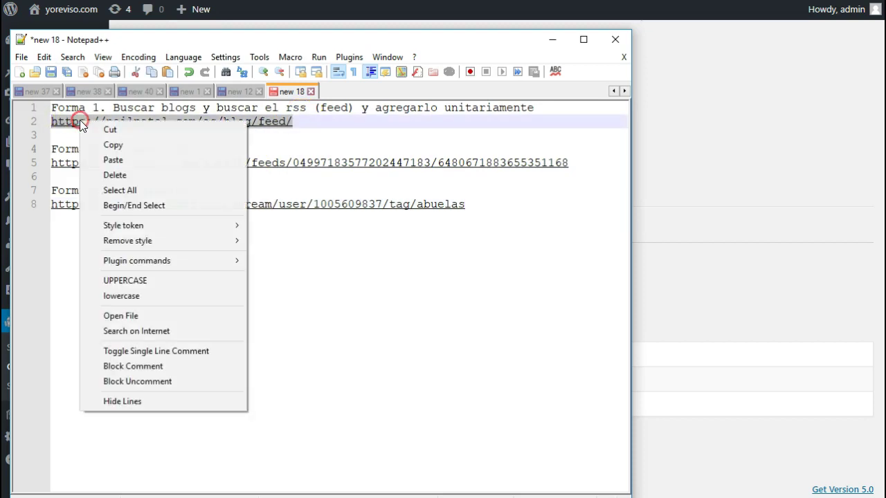
left_click(125, 145)
key("alt+Tab")
left_click(242, 302)
right_click(242, 303)
left_click(285, 411)
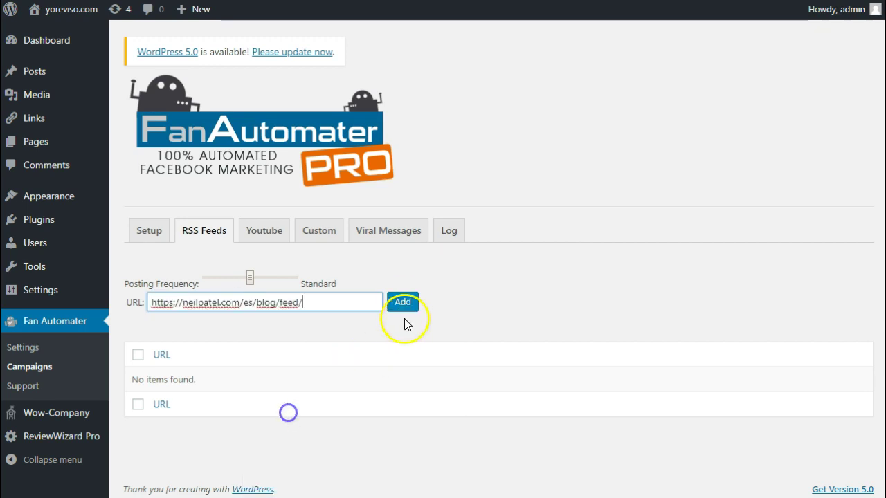
left_click(403, 304)
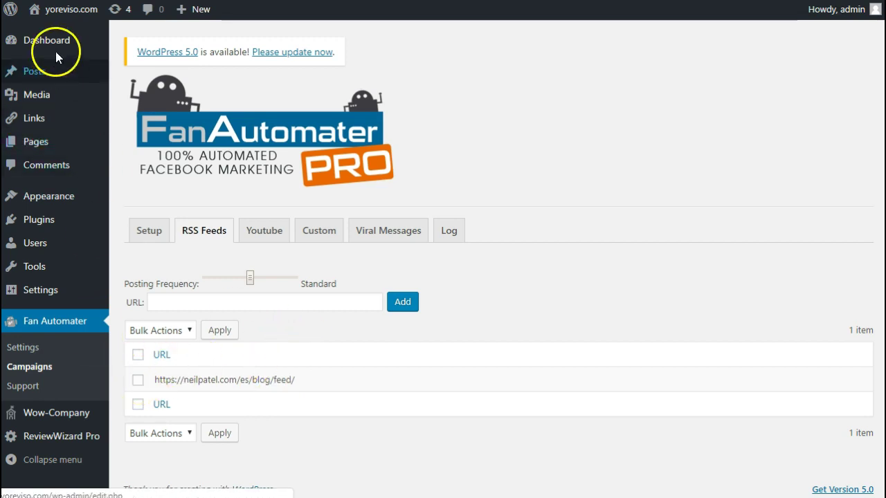
Open the list of all WordPress posts and examine the titles and publication times of the automatically published entries.
mouse_move(44, 75)
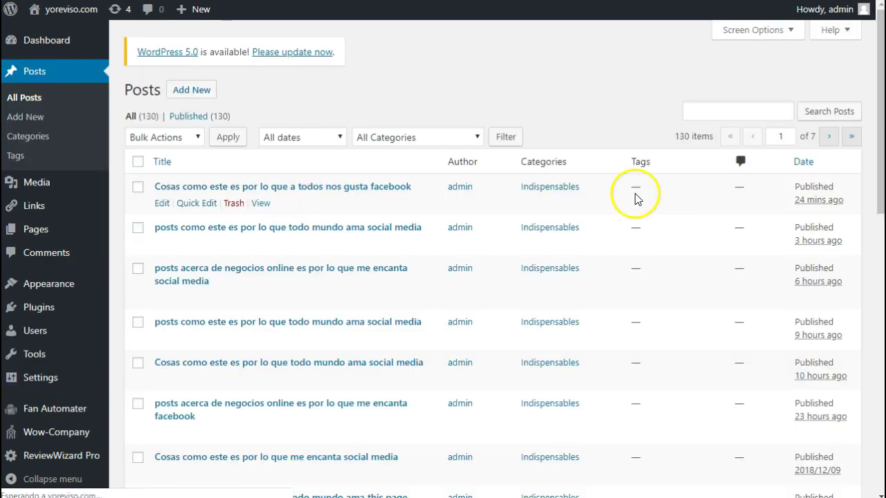
left_click(797, 201)
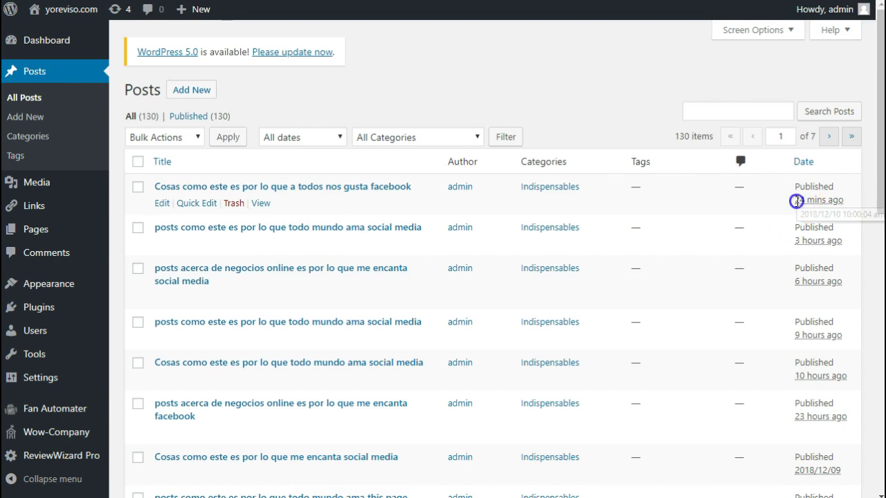
left_click_drag(809, 202, 805, 204)
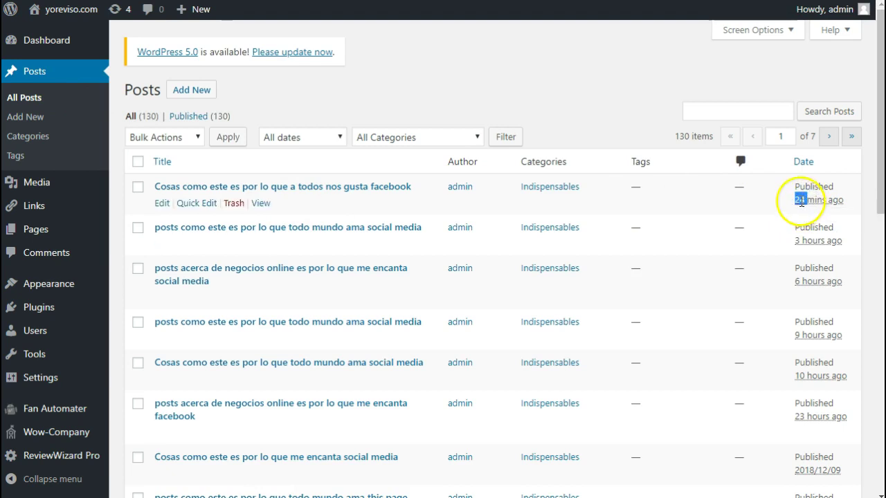
left_click(800, 201)
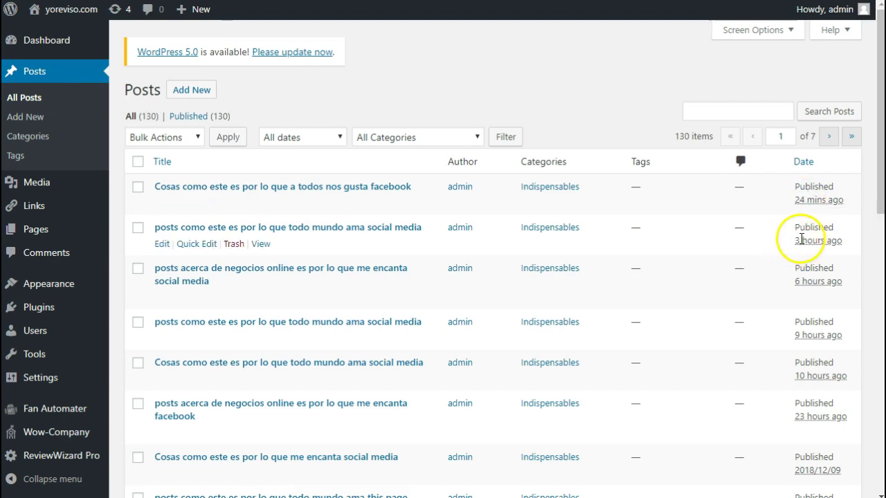
scroll(809, 352, "down", 1)
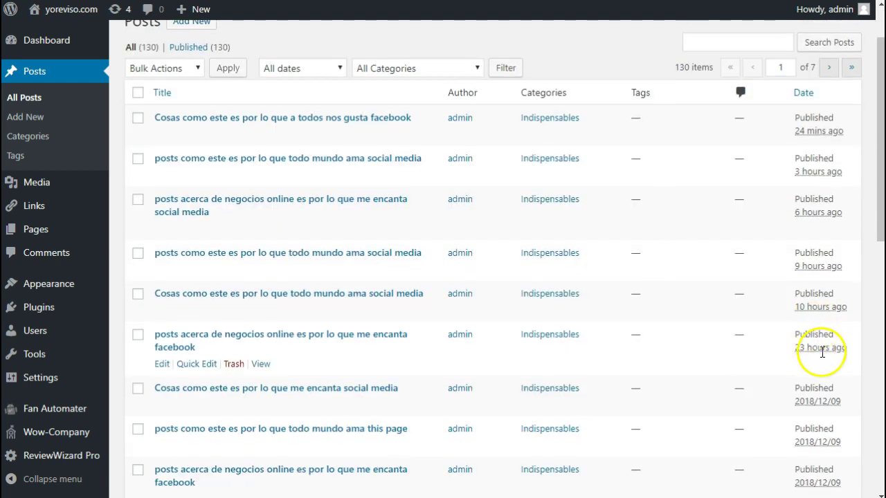
scroll(822, 353, "down", 1)
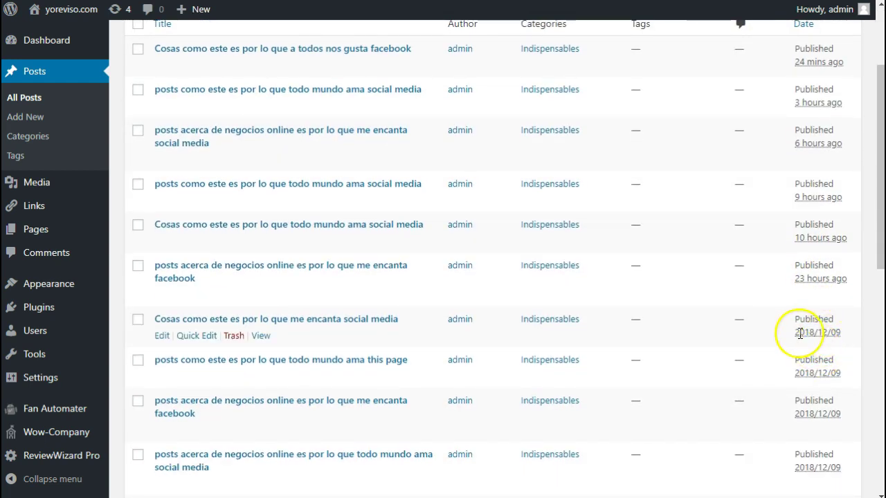
scroll(494, 293, "up", 2)
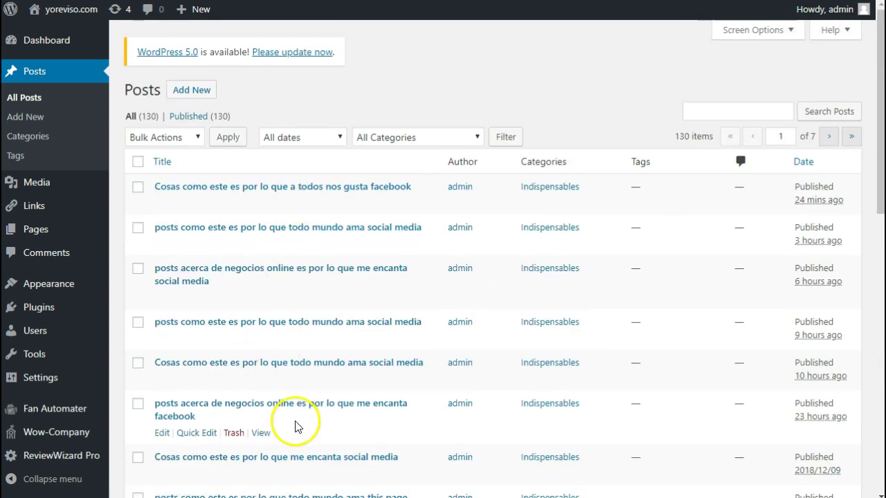
scroll(301, 346, "down", 2)
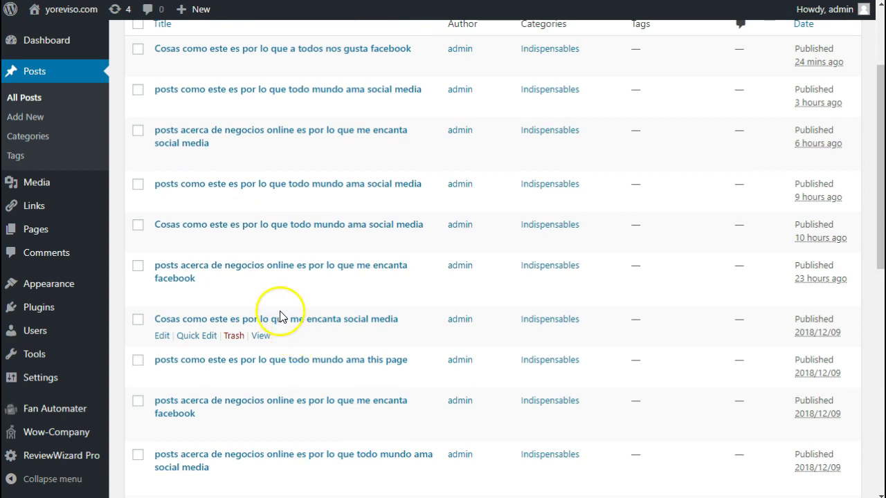
scroll(277, 316, "up", 1)
scroll(42, 47, "up", 1)
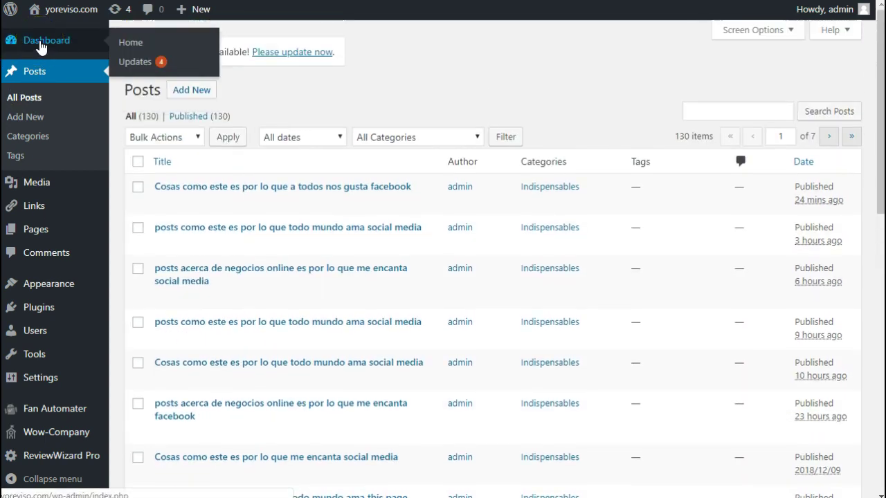
Open the yoreviso.com front page in a new tab and look through the most recent published posts.
mouse_move(66, 9)
right_click(50, 35)
left_click(139, 42)
key("ctrl+Tab")
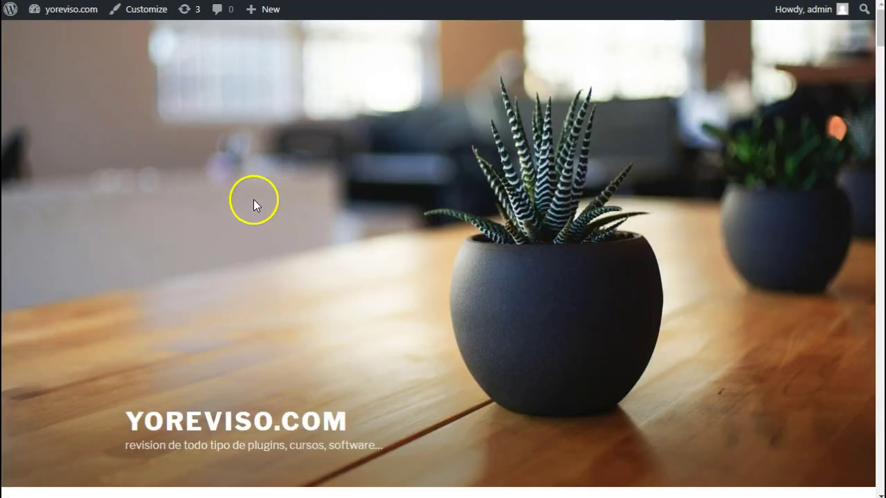
scroll(253, 199, "down", 6)
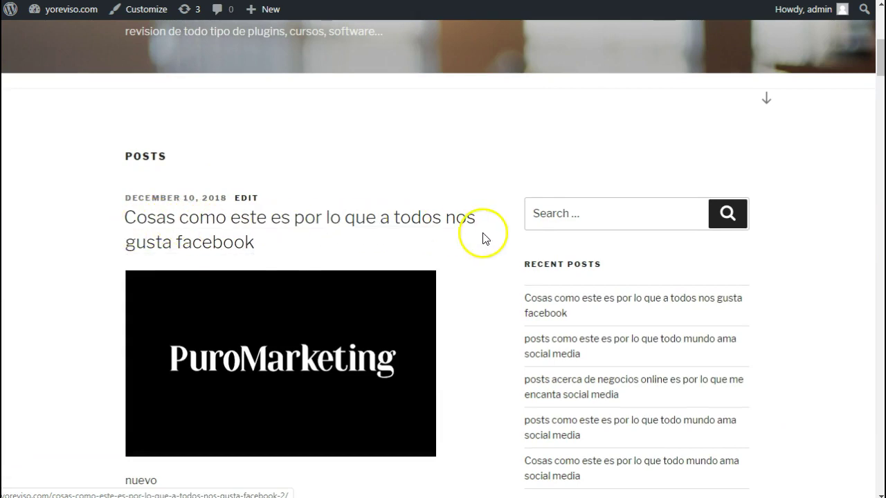
scroll(257, 247, "down", 2)
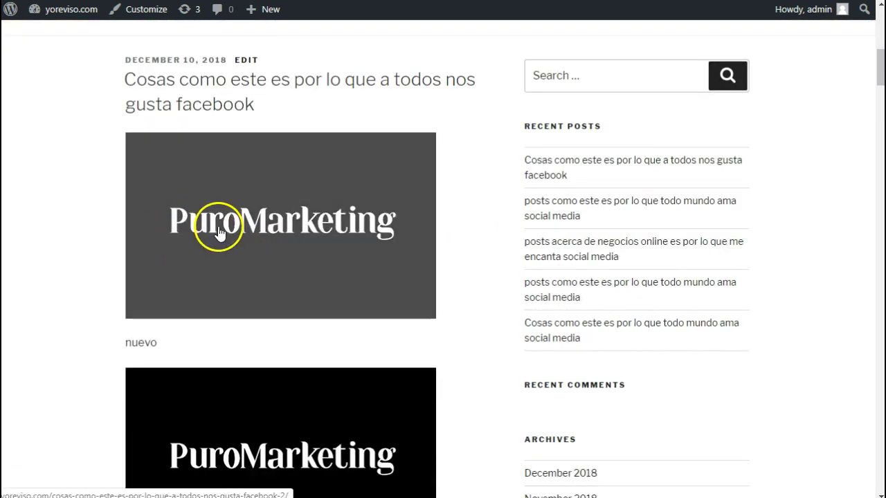
scroll(220, 239, "down", 4)
scroll(204, 291, "down", 1)
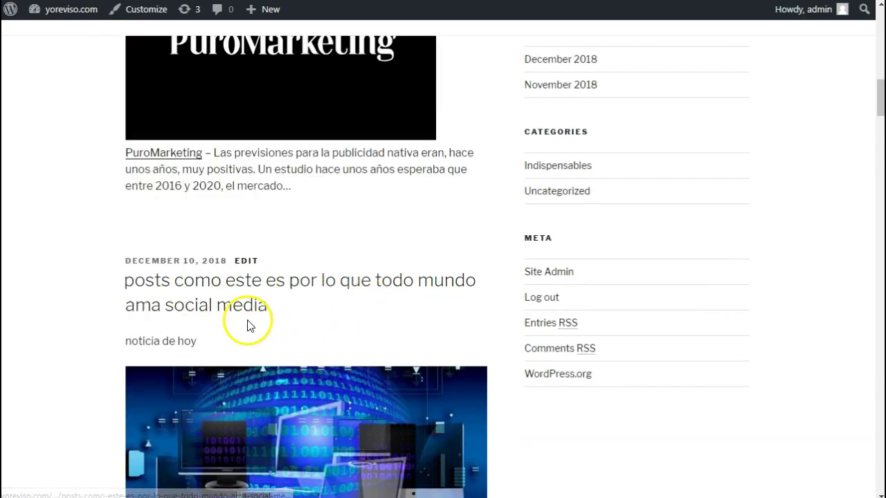
scroll(188, 308, "down", 2)
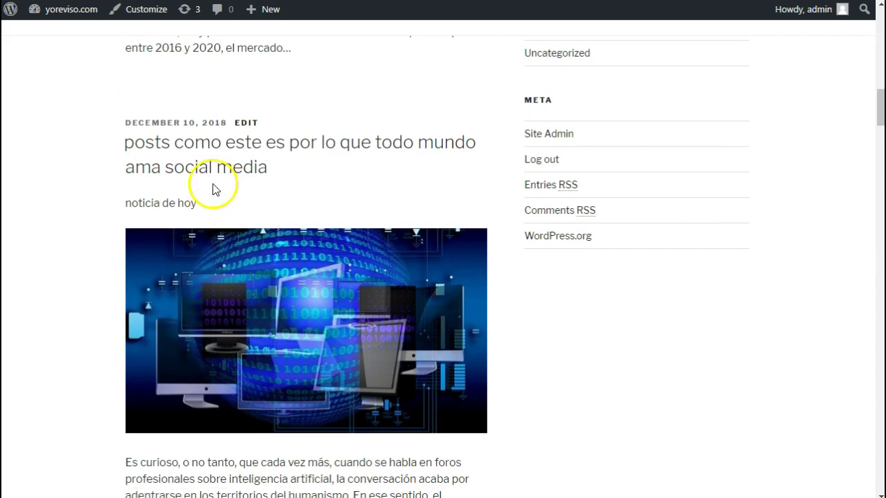
left_click(185, 178)
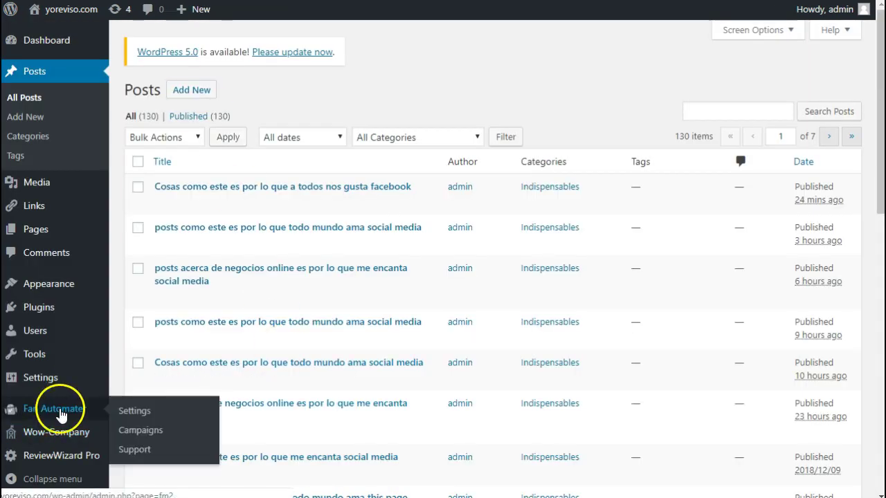
Go back to the WordPress admin and examine the Fan Automater settings and cron commands.
left_click(60, 411)
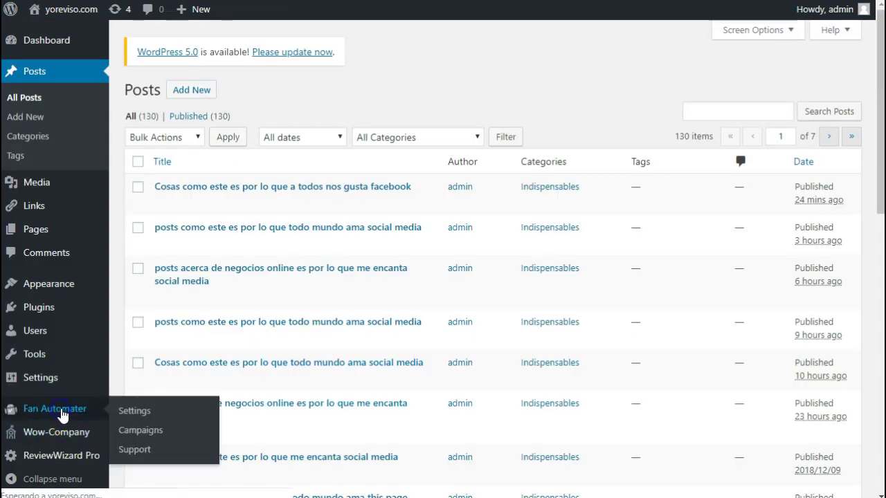
scroll(378, 369, "down", 2)
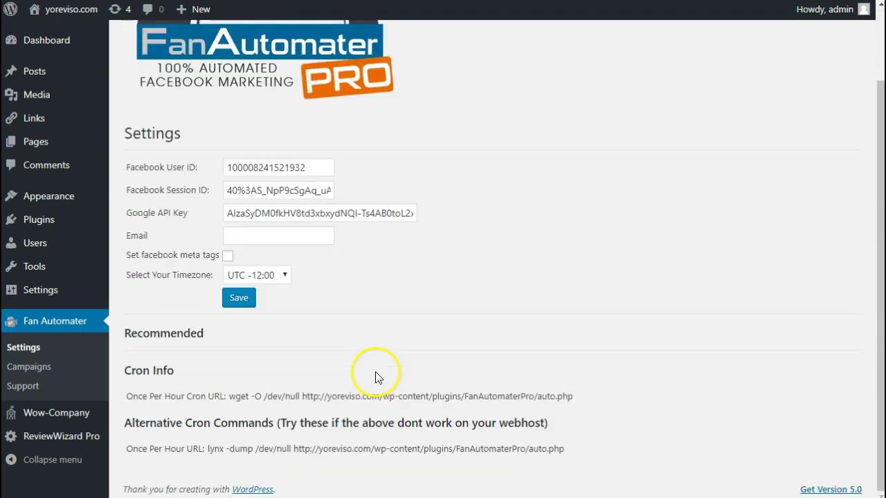
scroll(396, 395, "up", 2)
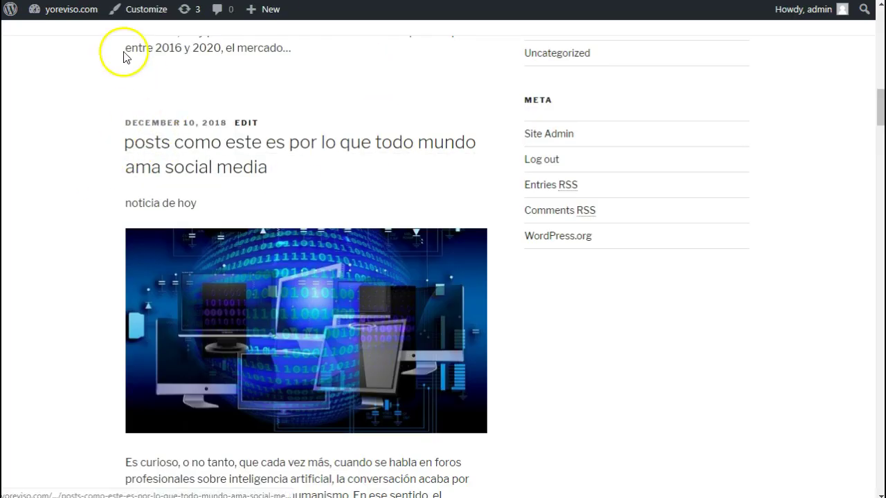
Switch to the Negocios Digitales site, check its installed plugins and open its Fan Automater campaigns list.
mouse_move(90, 14)
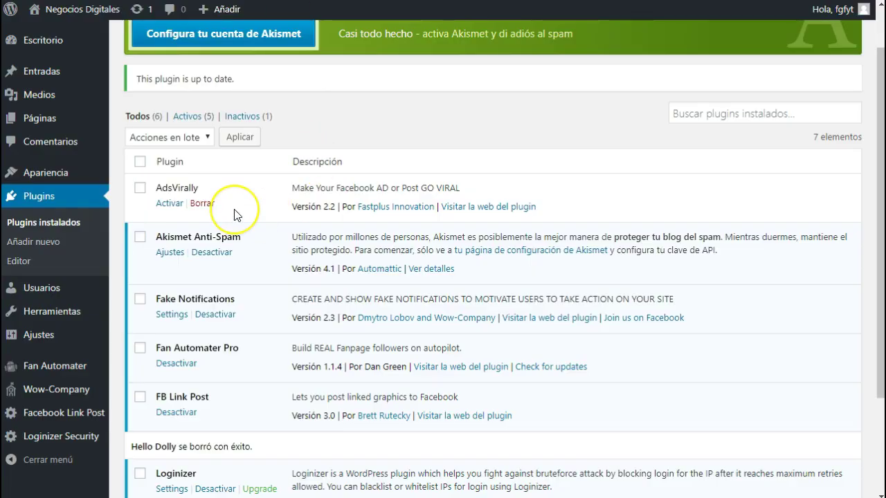
scroll(229, 194, "up", 1)
scroll(256, 278, "down", 3)
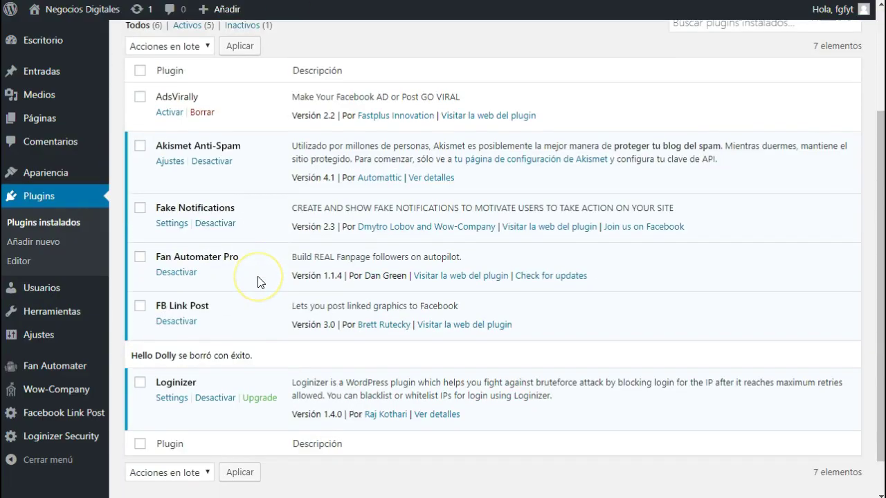
left_click(57, 367)
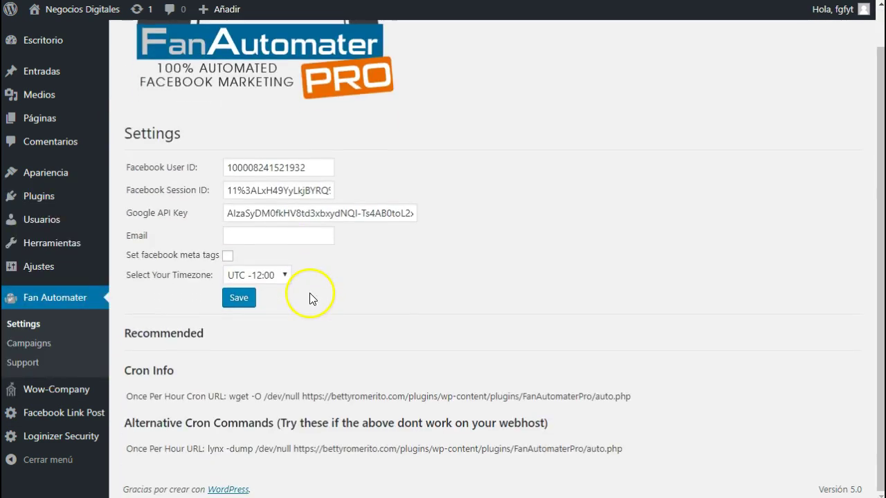
left_click(50, 346)
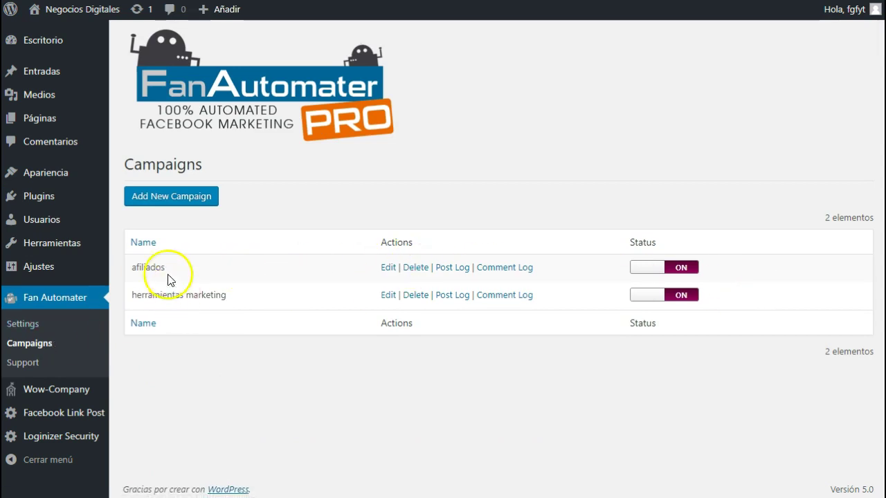
Open the afiliados campaign for editing and examine the feed address in its RSS feeds settings.
left_click(389, 268)
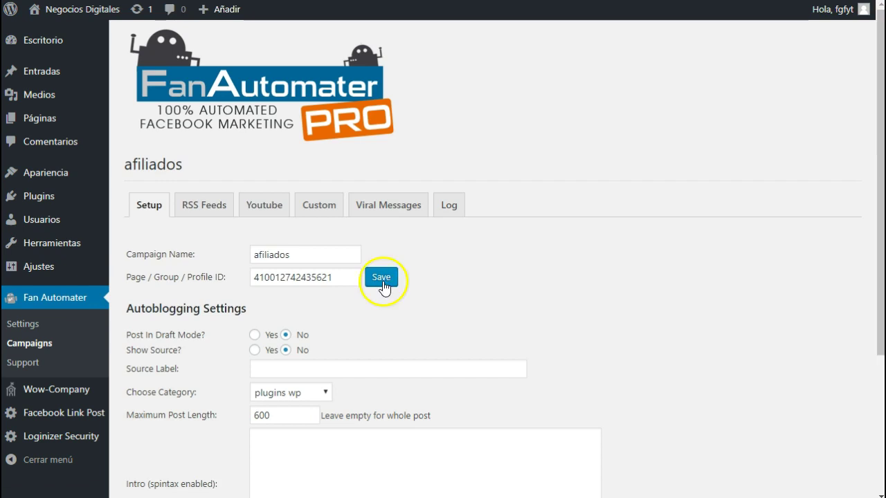
left_click(210, 212)
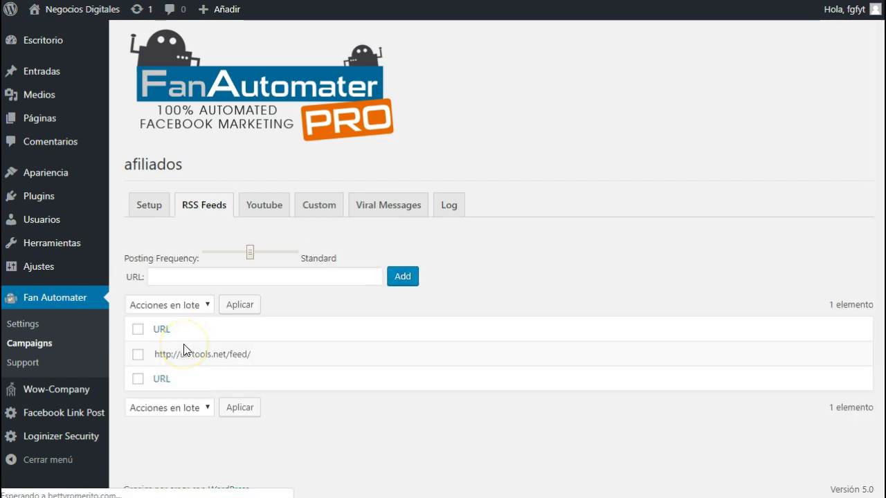
left_click_drag(168, 357, 257, 355)
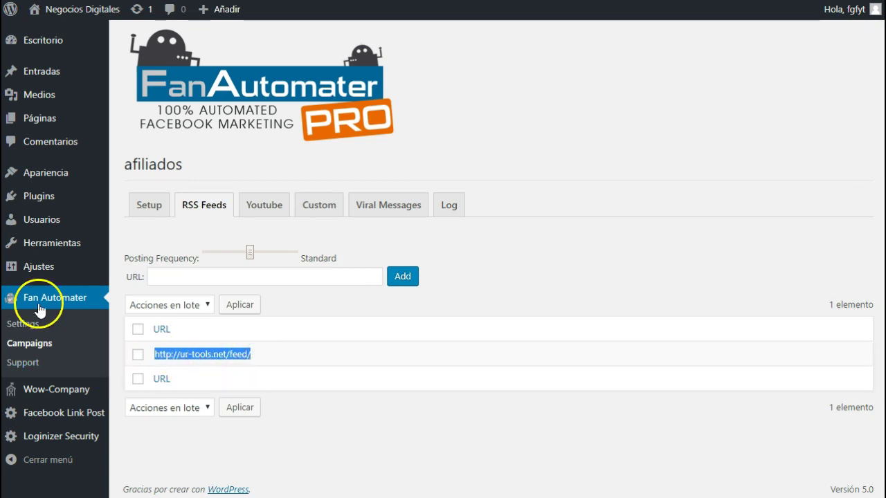
Open the herramientas marketing campaign and examine its RSS feeds and the channel address in its YouTube settings.
left_click(36, 342)
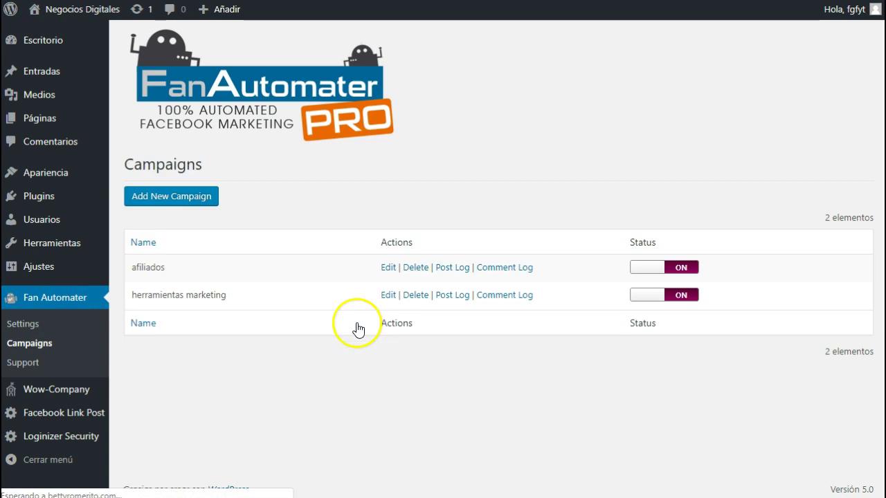
left_click(387, 296)
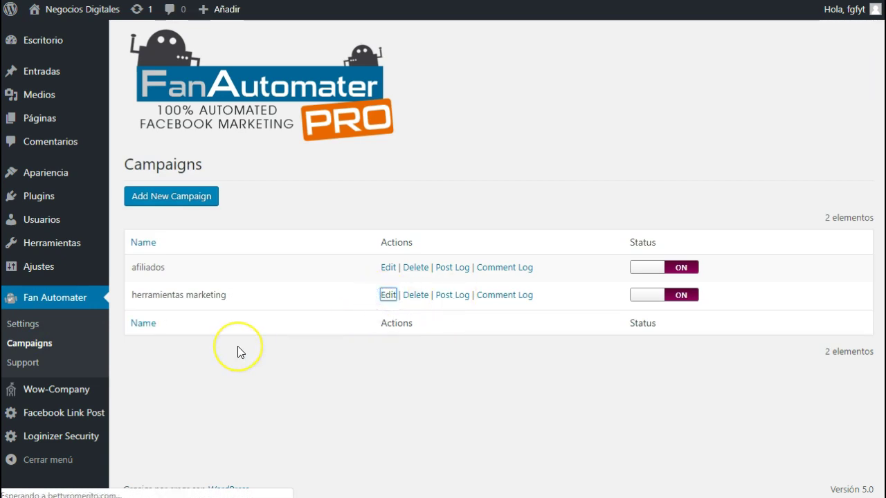
scroll(237, 332, "down", 1)
left_click(201, 136)
left_click(262, 206)
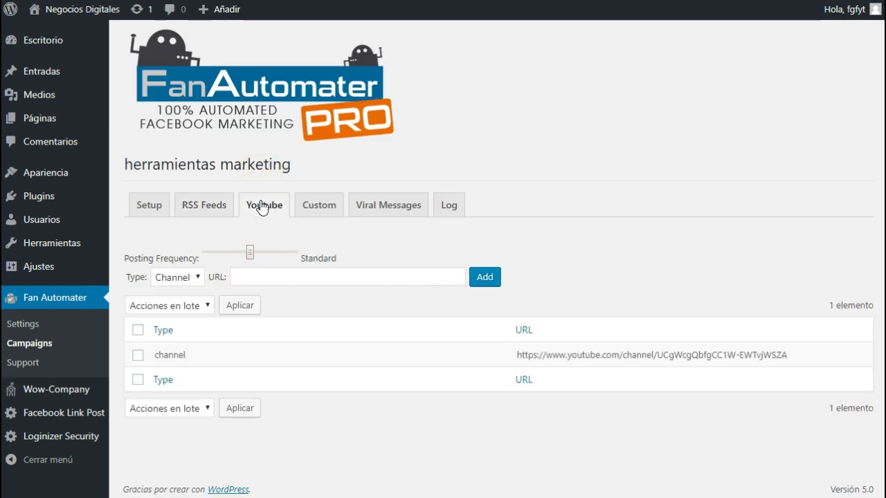
left_click_drag(520, 358, 796, 355)
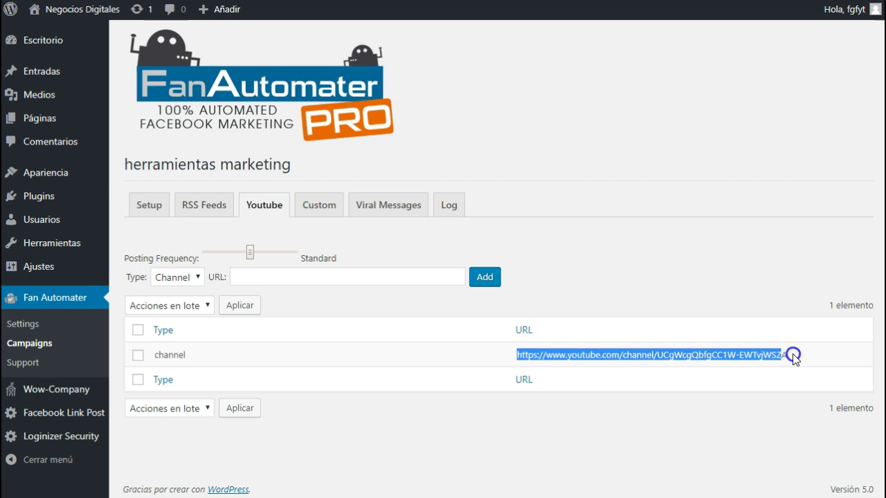
left_click(624, 443)
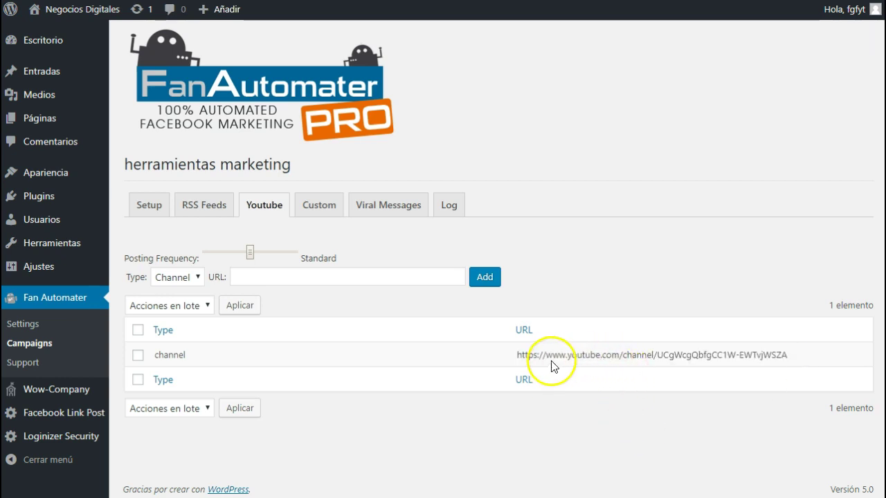
Highlight the YouTube channel address in the herramientas marketing campaign to examine it.
left_click_drag(518, 357, 787, 360)
left_click(653, 418)
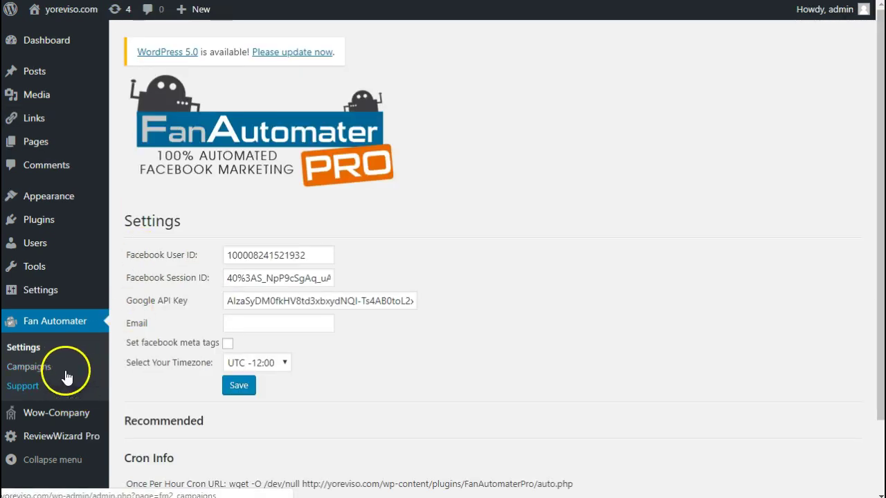
Switch to the yoreviso.com admin, open its installed plugins list and examine the content automation plugins.
mouse_move(60, 220)
left_click(148, 223)
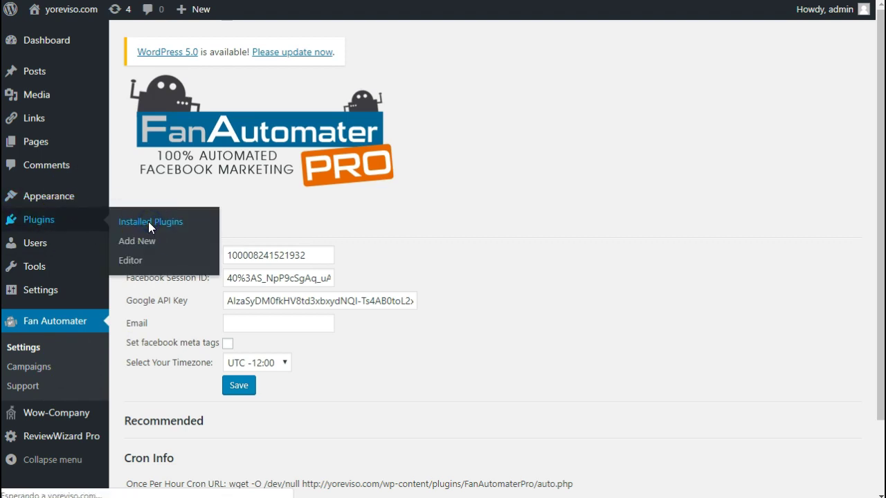
scroll(198, 286, "down", 4)
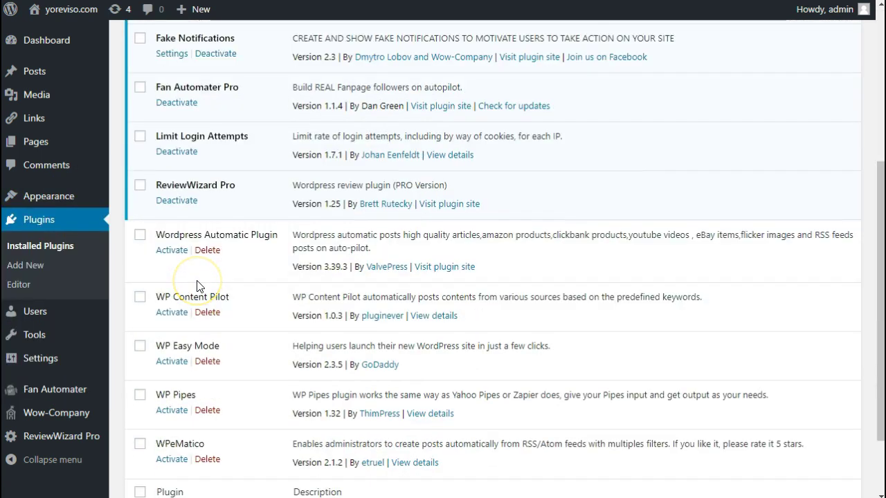
scroll(198, 285, "down", 1)
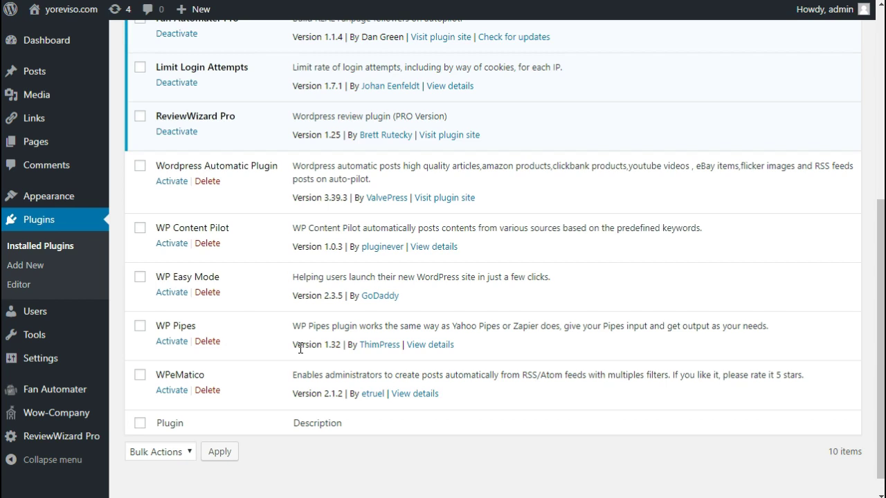
scroll(301, 349, "up", 1)
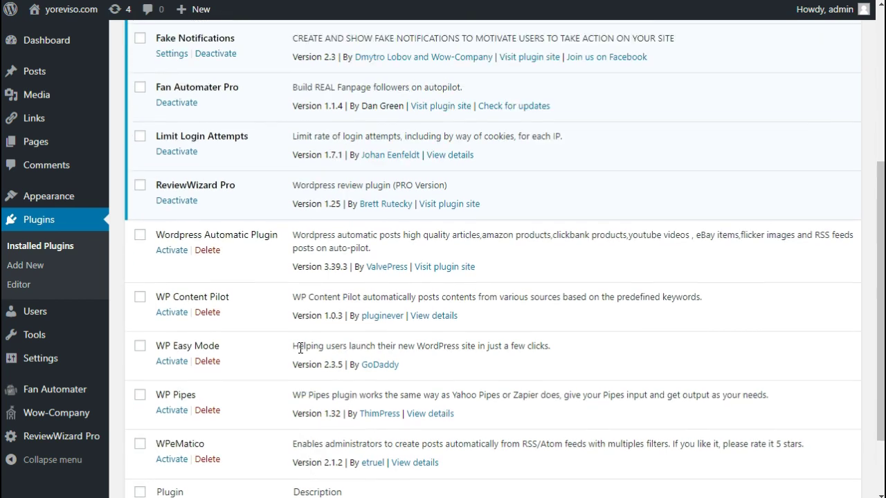
scroll(300, 349, "down", 1)
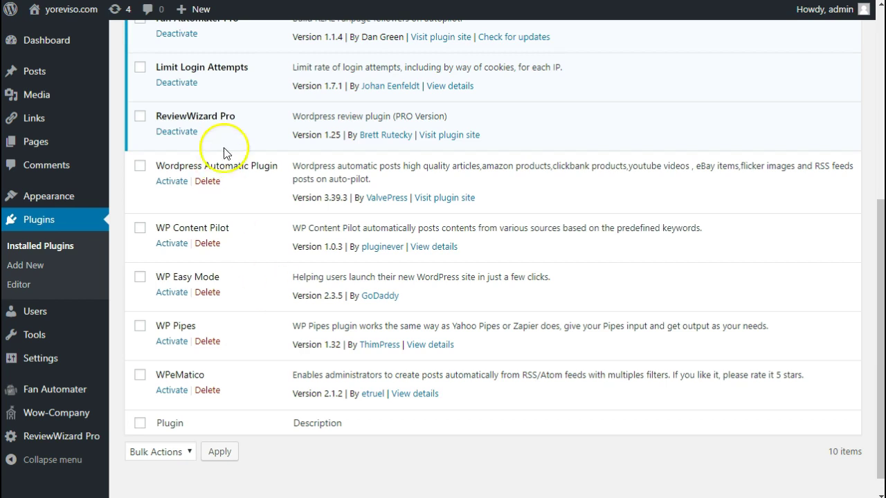
Activate the Wordpress Automatic Plugin and locate it in the installed plugins list.
left_click(139, 168)
left_click(169, 180)
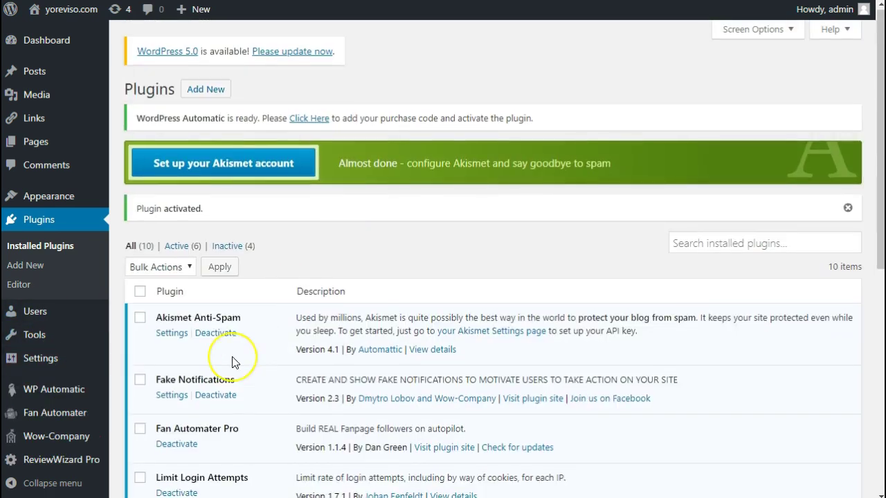
scroll(232, 362, "down", 6)
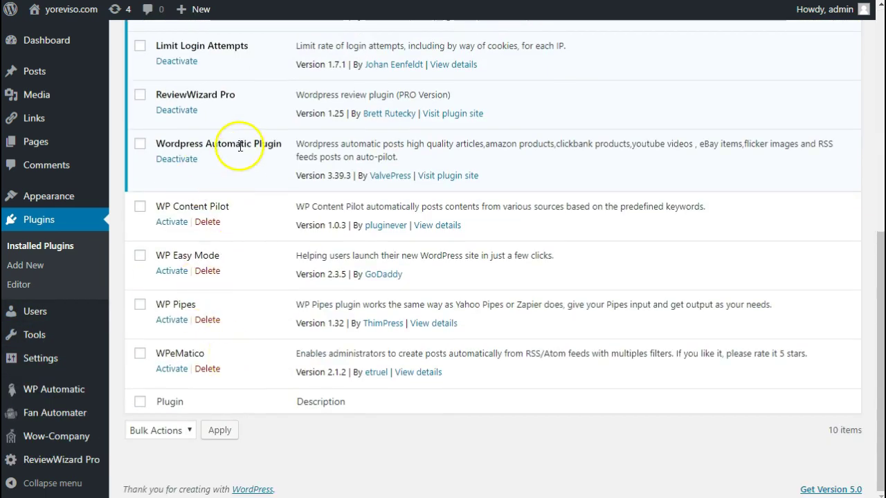
Open the WP Automatic settings, decline the incoming call, and examine the Amazon, Search and Replace, Clickbank and The Best Spinner options.
mouse_move(55, 397)
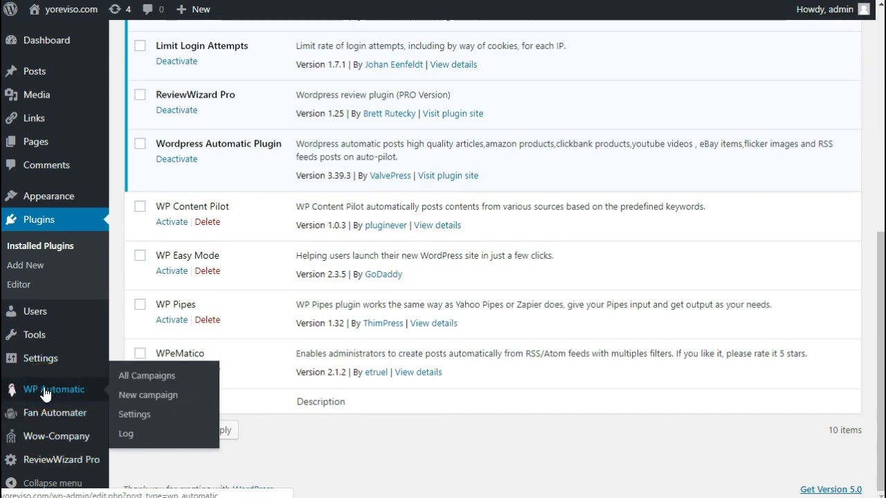
left_click(134, 416)
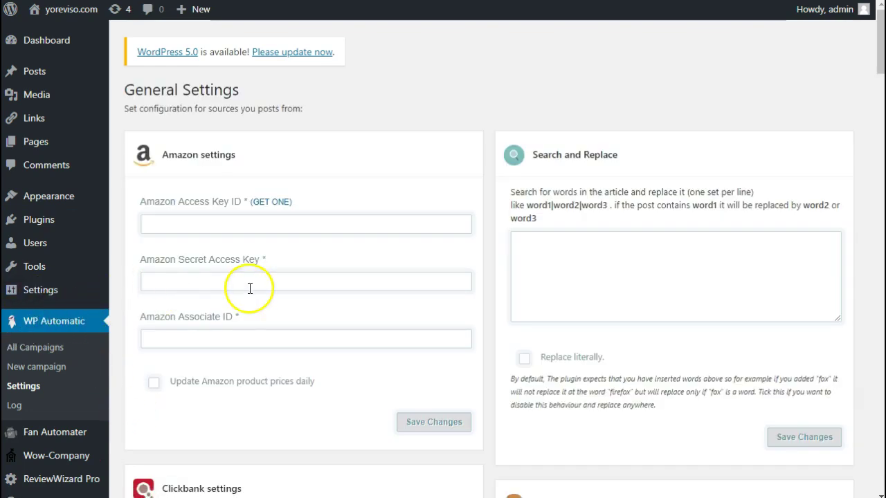
scroll(250, 288, "down", 1)
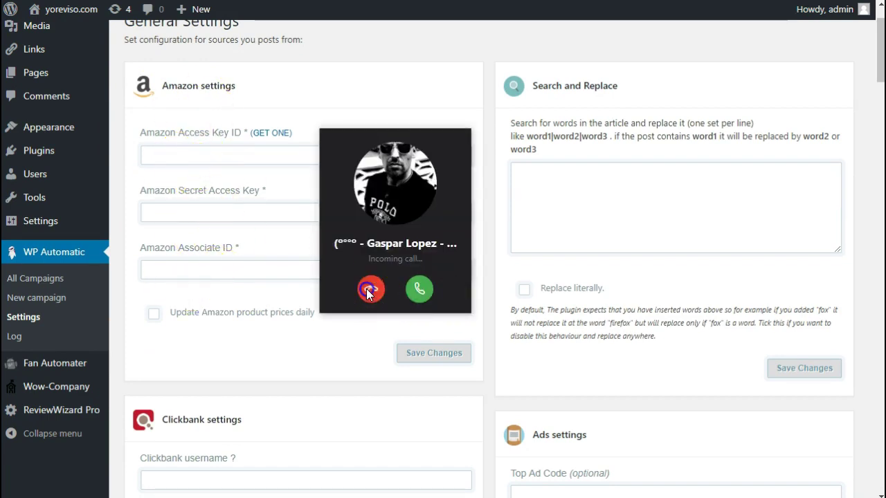
left_click(370, 290)
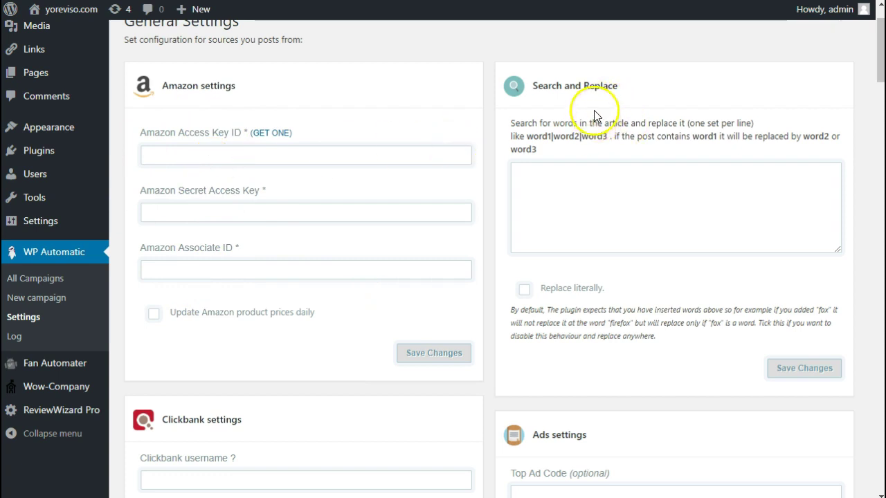
scroll(237, 271, "down", 6)
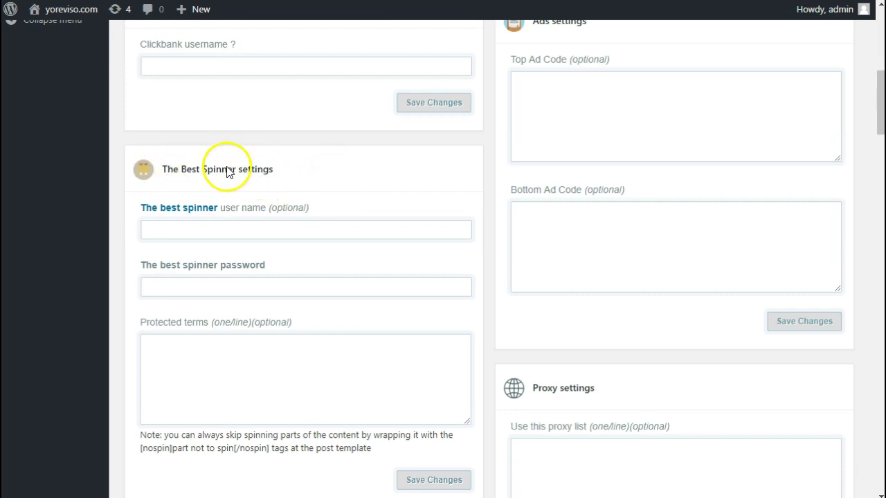
left_click(214, 230)
left_click(338, 173)
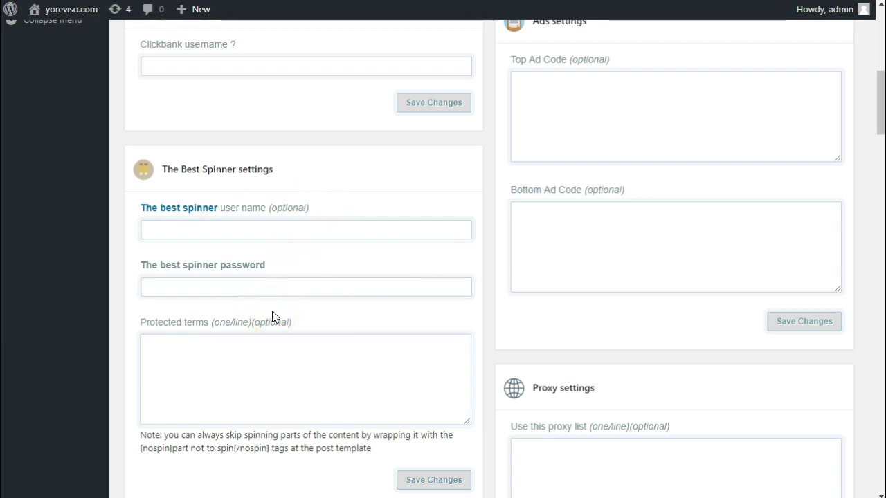
scroll(272, 316, "down", 1)
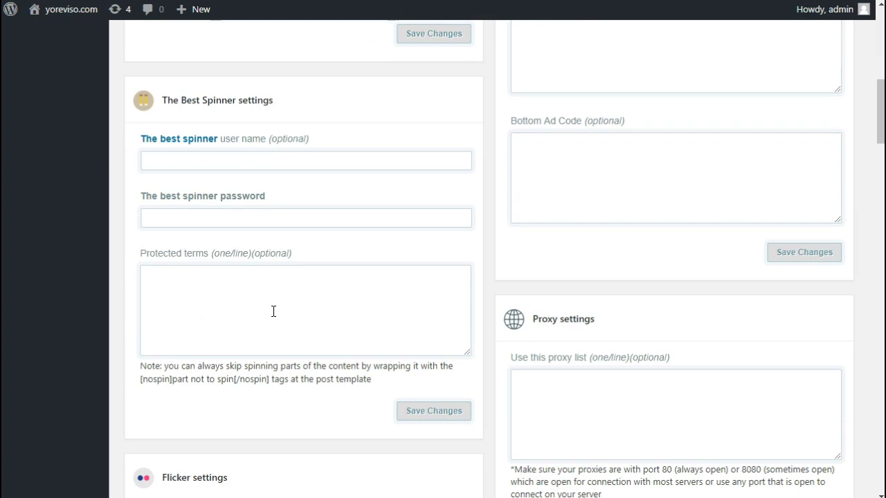
scroll(274, 311, "up", 1)
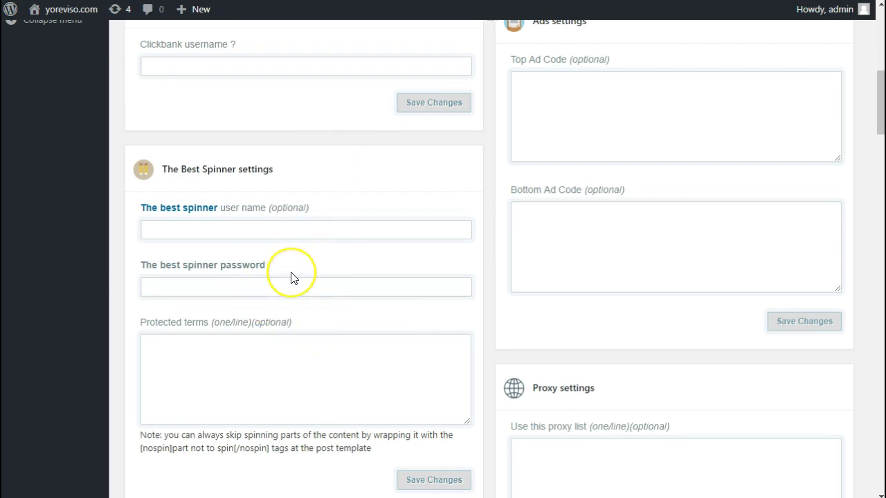
Examine the remaining WP Automatic source settings, from Flicker, eBay, Instagram and Youtube to Facebook, Twitter, Walmart and Careerjet.
scroll(290, 277, "down", 5)
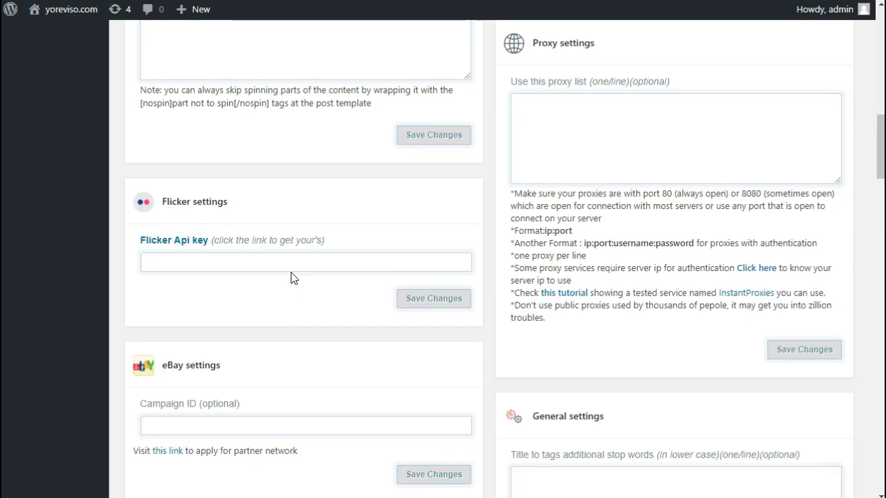
scroll(291, 278, "down", 1)
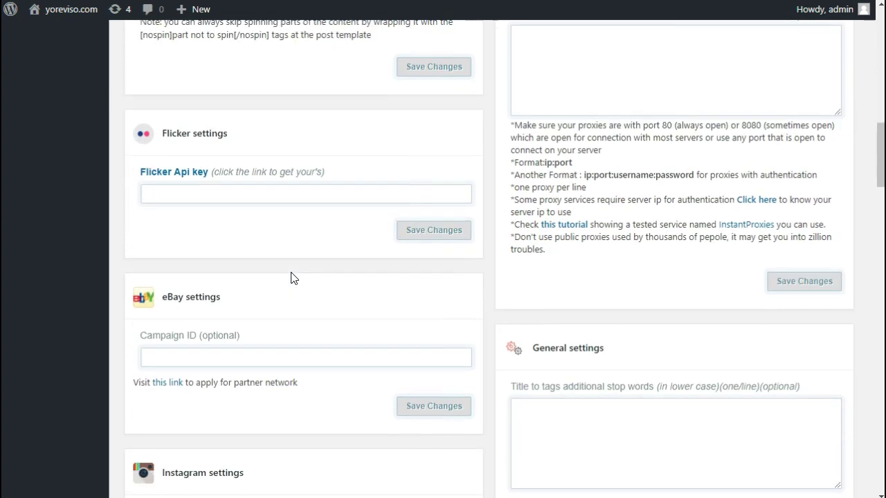
scroll(291, 278, "down", 5)
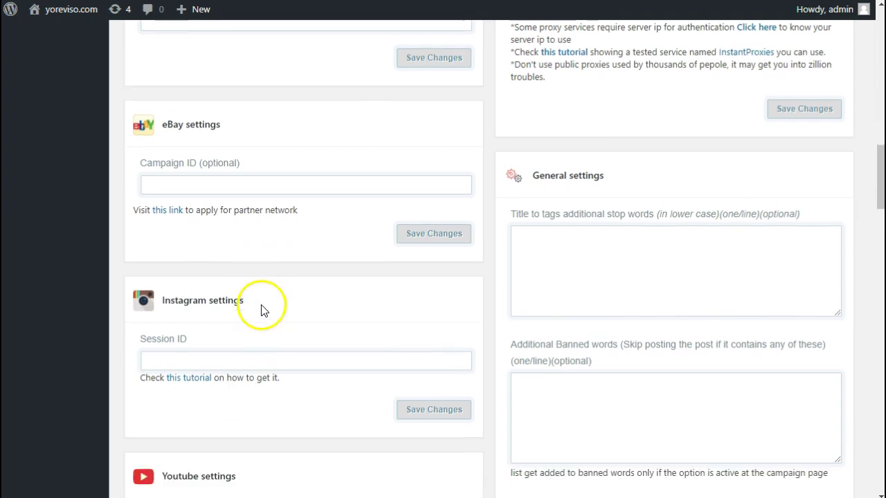
scroll(218, 339, "down", 3)
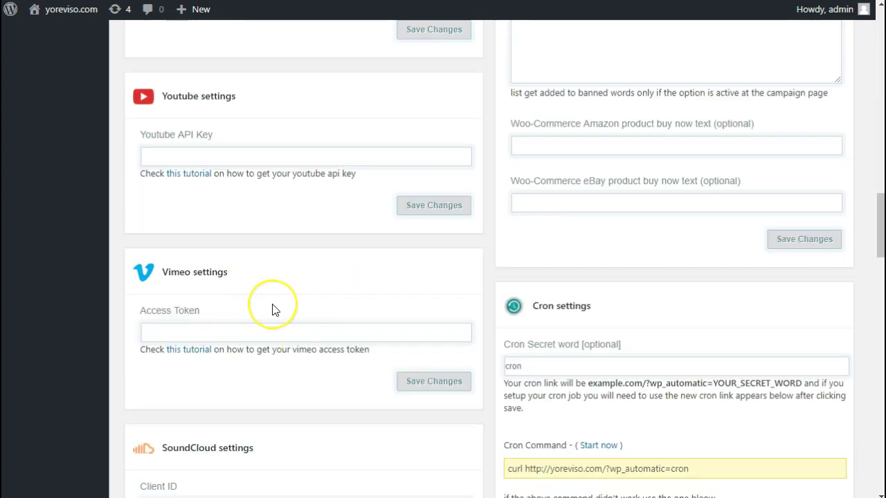
scroll(274, 306, "down", 4)
scroll(275, 309, "down", 5)
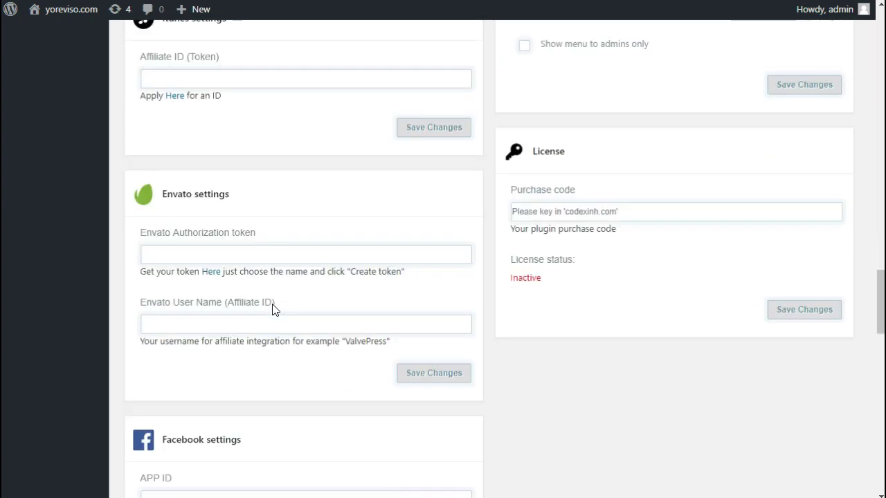
scroll(273, 308, "down", 6)
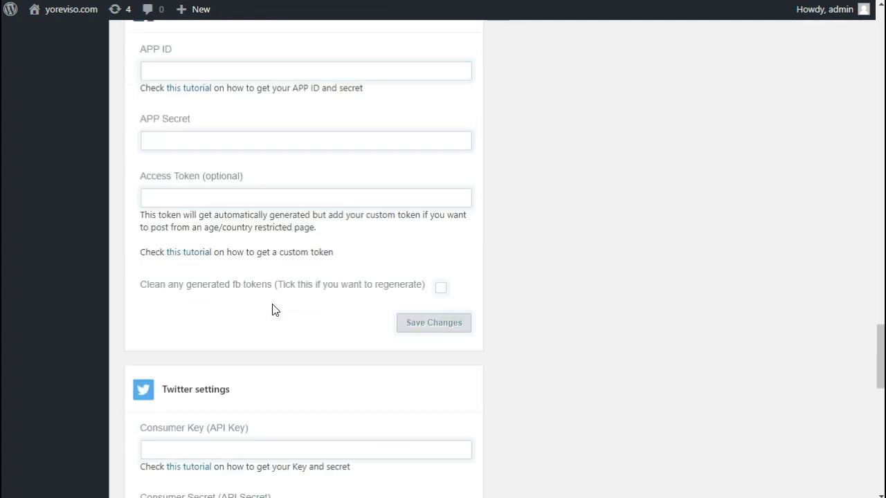
scroll(273, 310, "up", 1)
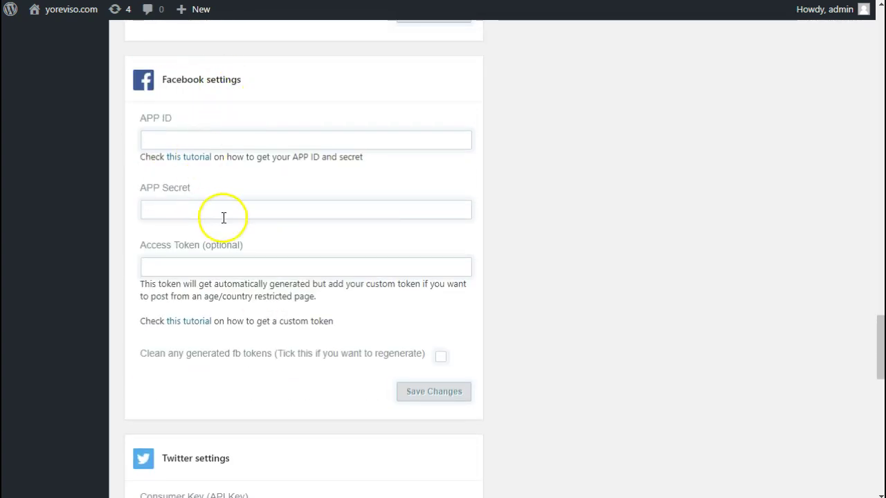
scroll(208, 92, "down", 3)
scroll(245, 271, "down", 5)
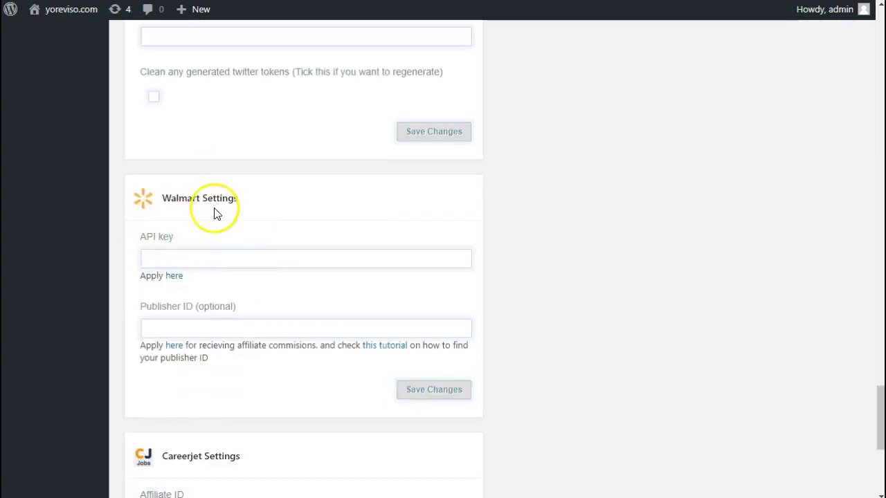
scroll(220, 216, "down", 1)
scroll(221, 194, "down", 4)
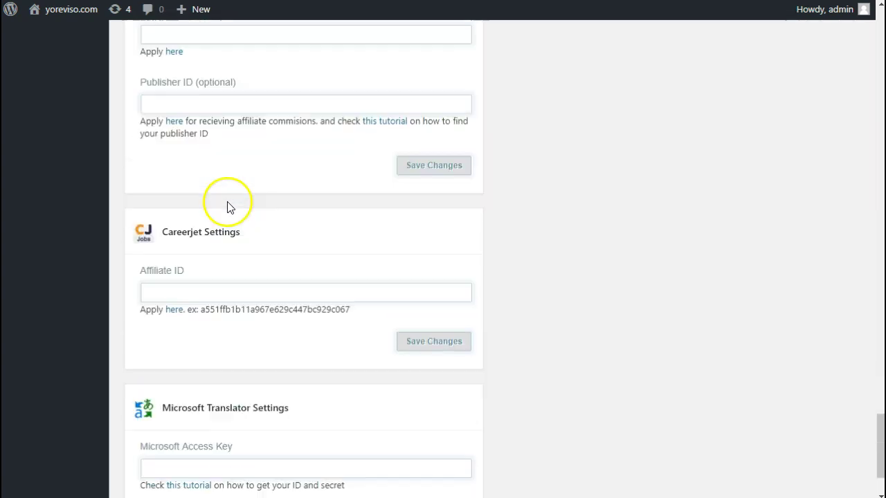
scroll(231, 297, "up", 6)
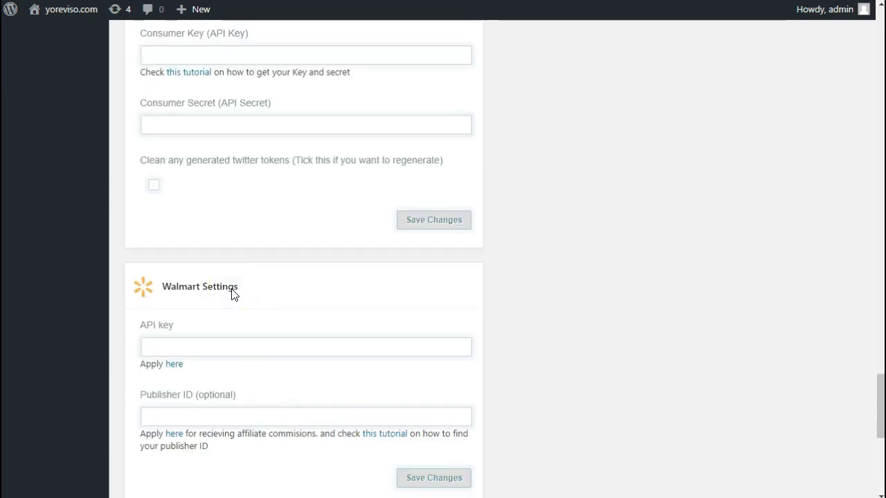
scroll(234, 294, "up", 15)
scroll(231, 290, "down", 3)
left_click(231, 296)
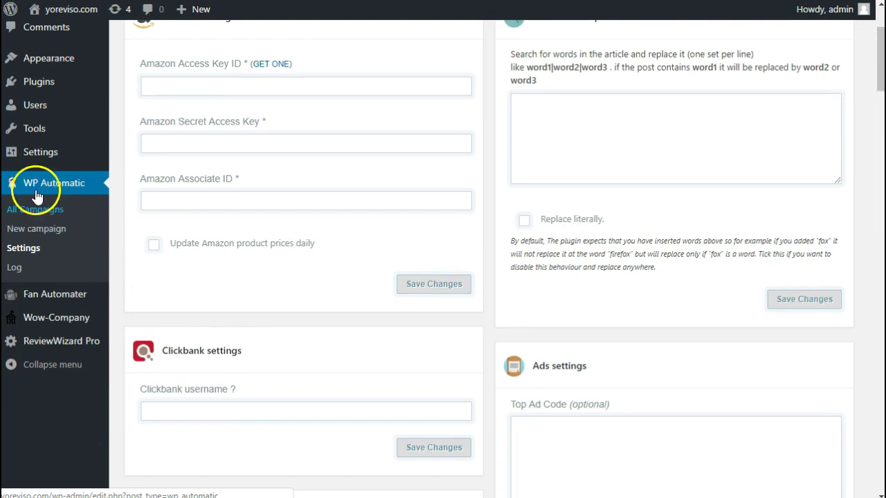
Return to the installed plugins list and deactivate the Wordpress Automatic Plugin.
scroll(59, 178, "up", 1)
left_click(26, 154)
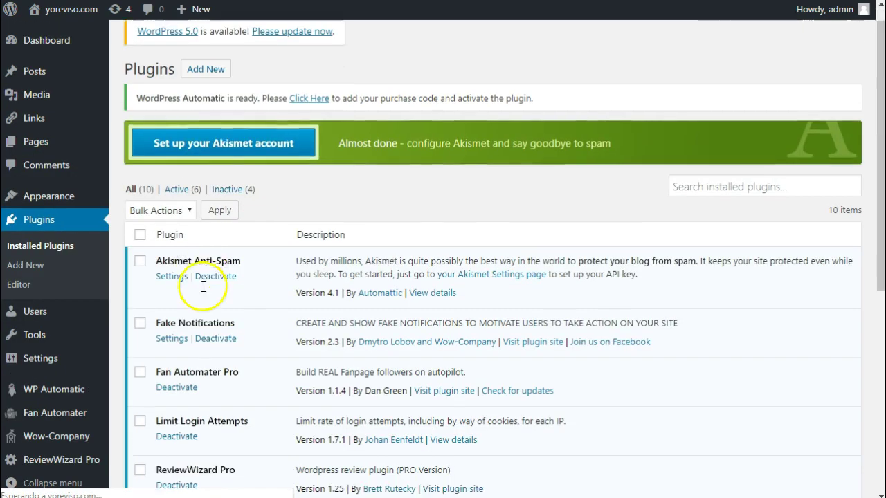
scroll(207, 287, "down", 5)
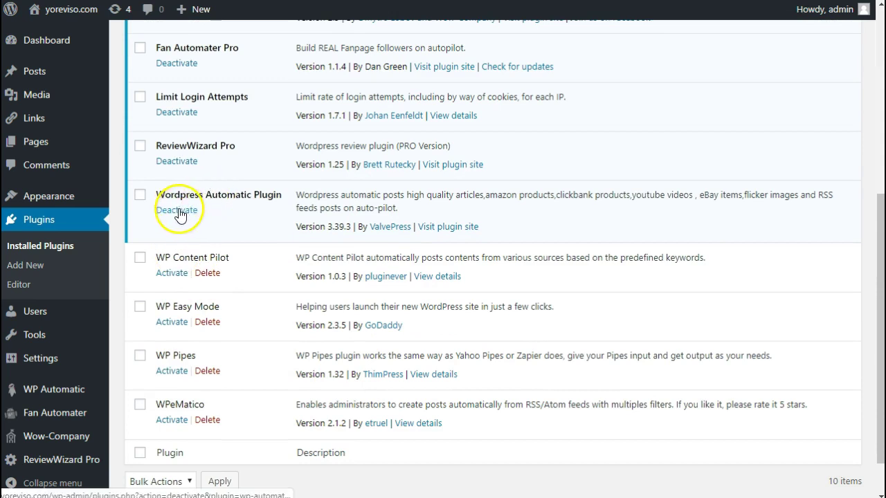
left_click(140, 195)
left_click(170, 213)
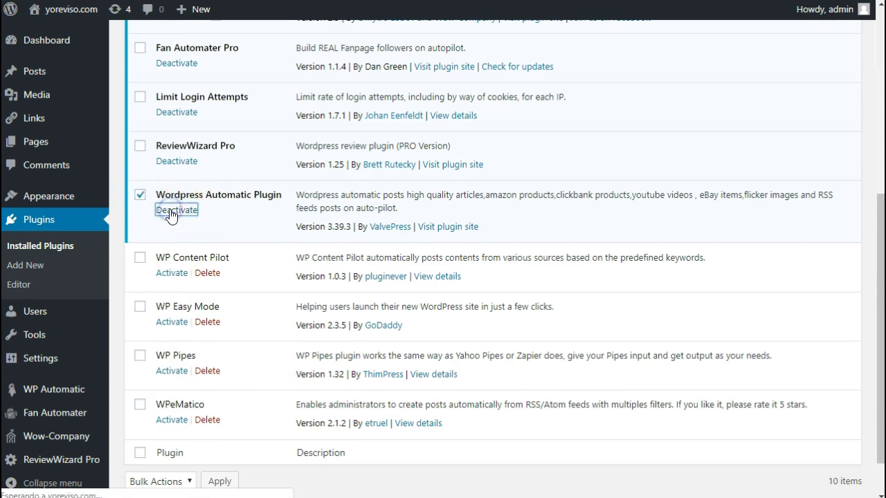
scroll(247, 376, "down", 10)
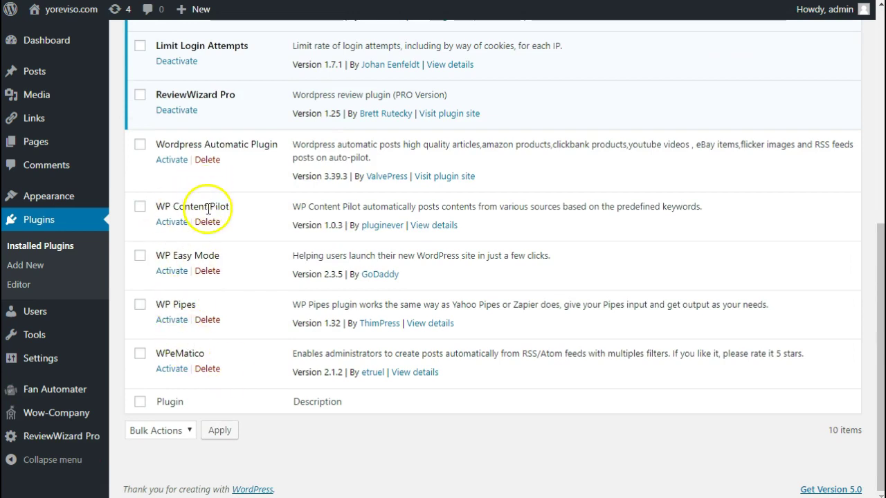
Switch to the WP AutoContent sales page and examine its product video, feature list and earnings example.
scroll(233, 362, "up", 2)
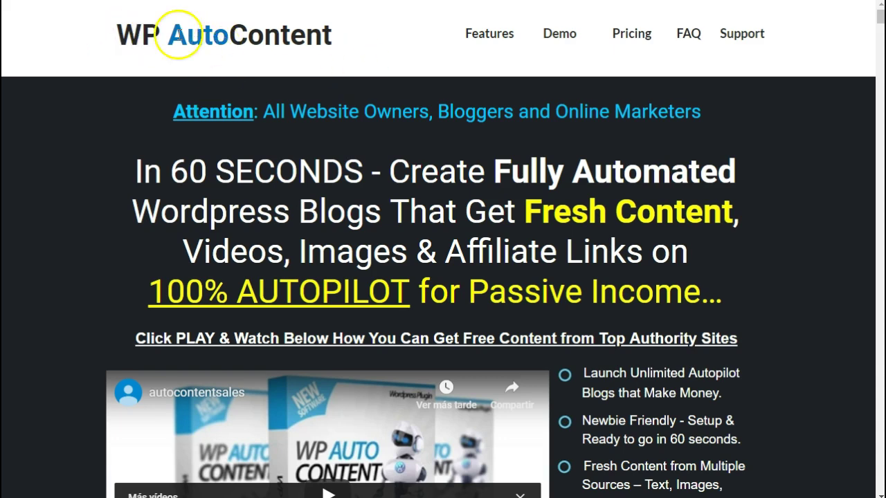
scroll(319, 184, "down", 3)
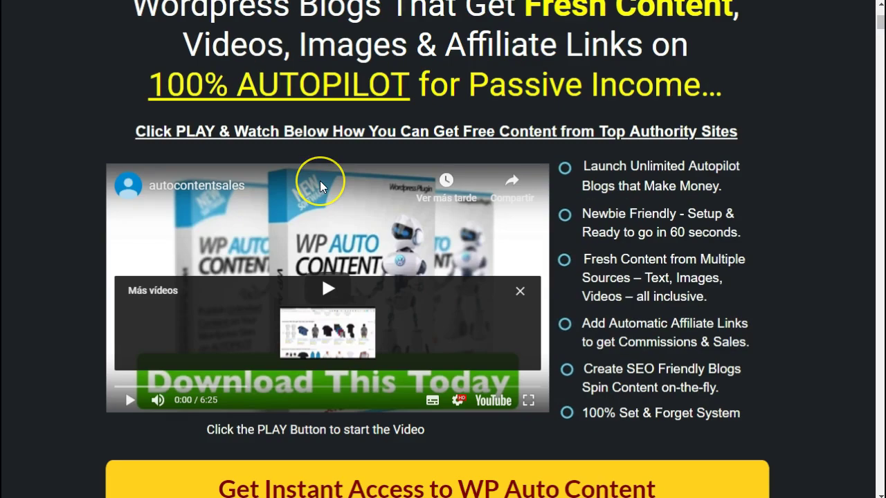
scroll(320, 180, "down", 5)
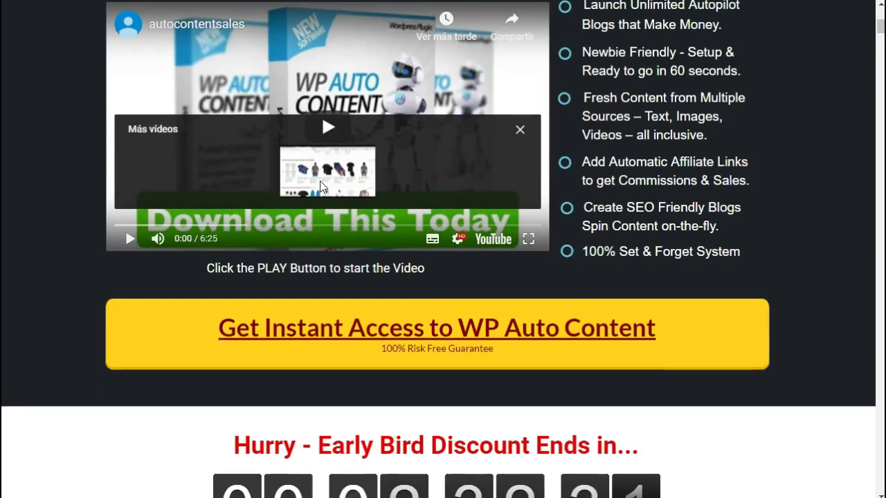
scroll(319, 182, "down", 5)
scroll(320, 186, "down", 20)
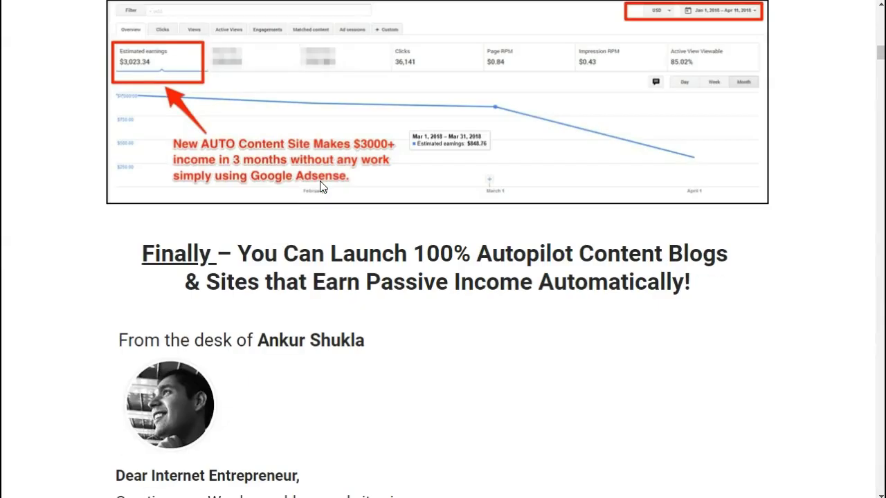
Examine the rest of the WP AutoContent sales page, including the product box, early bird offer, testimonials and campaign creation steps.
scroll(320, 181, "up", 3)
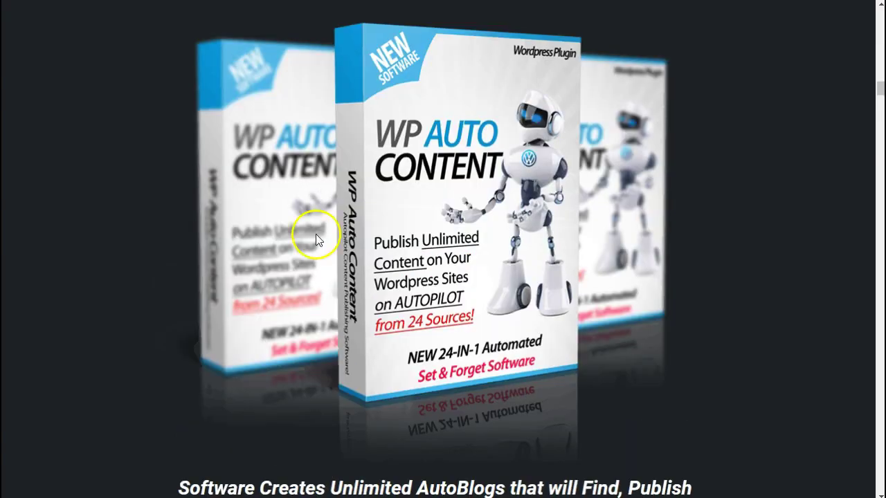
scroll(194, 296, "down", 4)
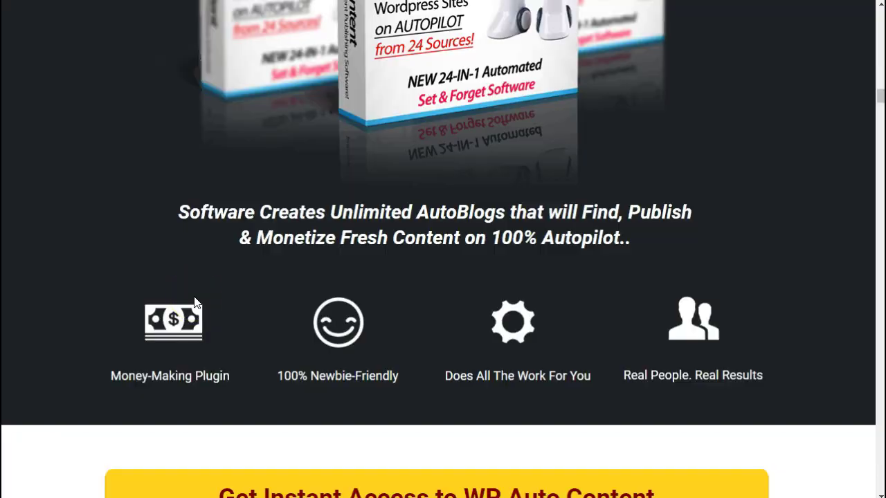
scroll(195, 302, "down", 4)
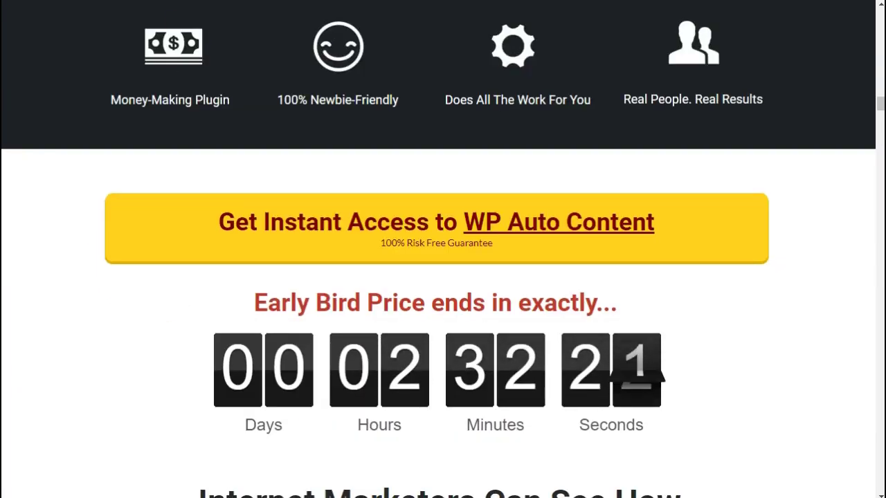
scroll(238, 311, "down", 3)
scroll(238, 308, "down", 12)
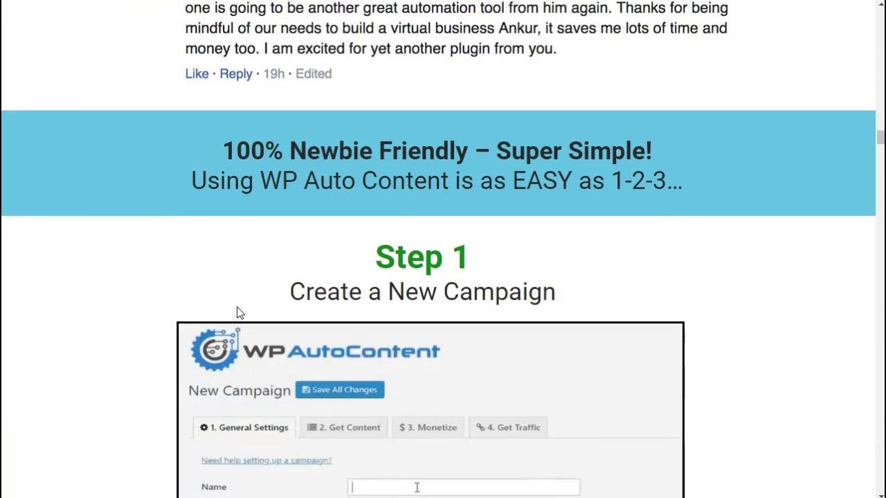
scroll(238, 312, "down", 11)
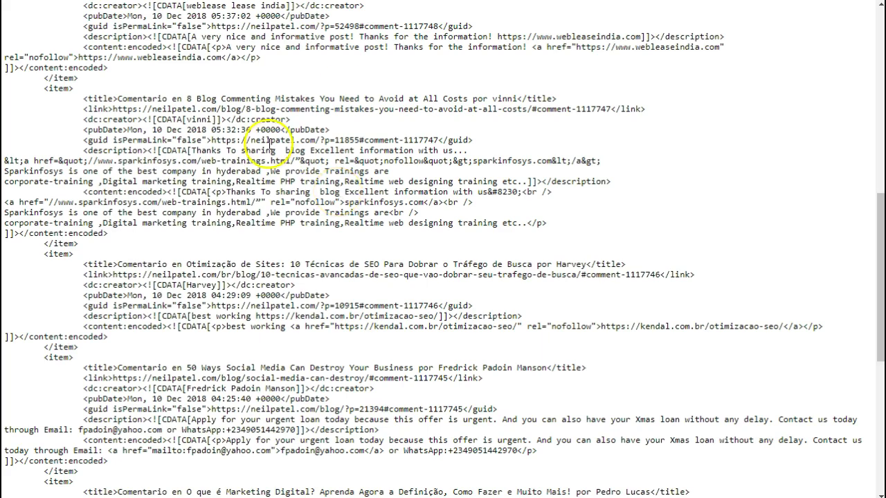
Leave the Neil Patel comments feed for Google Alerts and delete the Dietas alert from the alerts list.
scroll(294, 125, "up", 10)
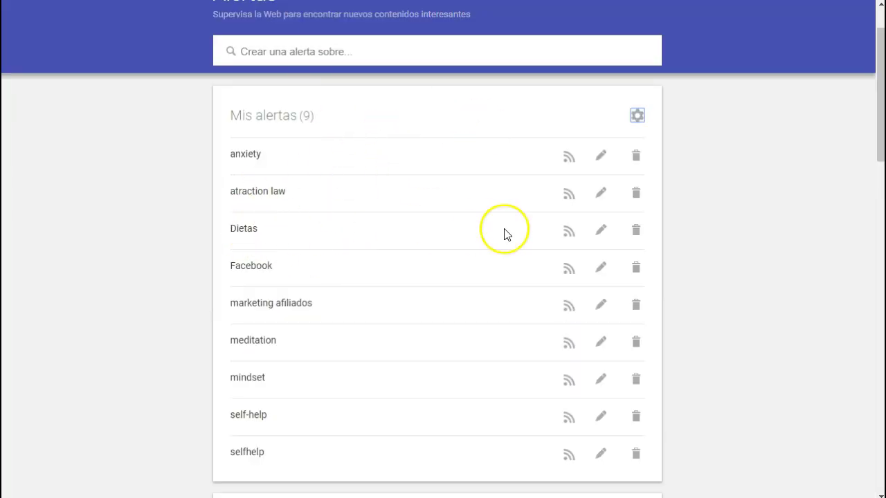
left_click(636, 233)
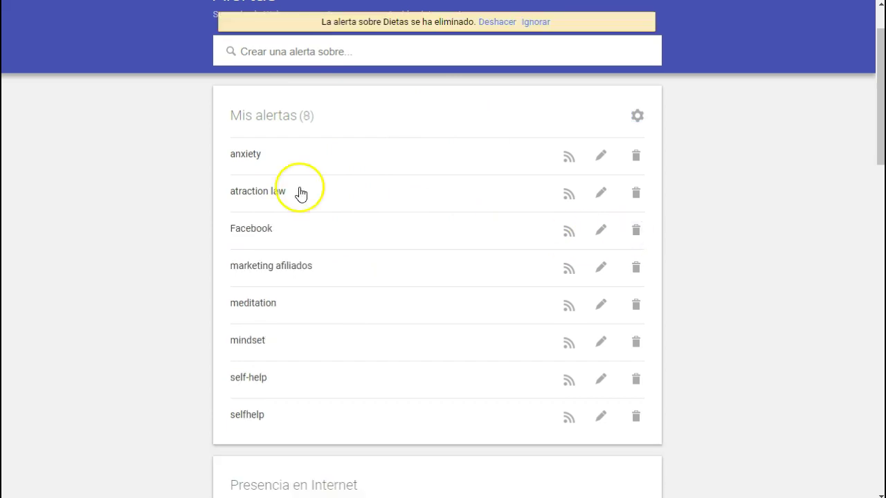
scroll(93, 298, "down", 2)
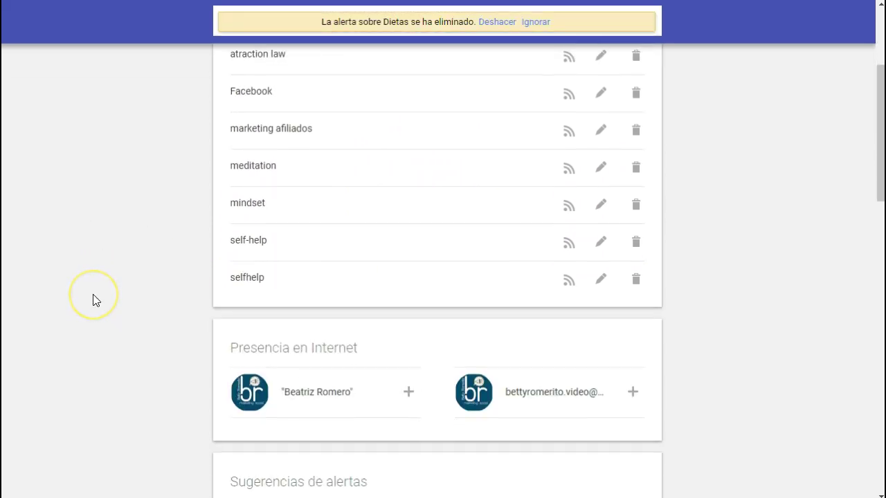
scroll(93, 298, "up", 3)
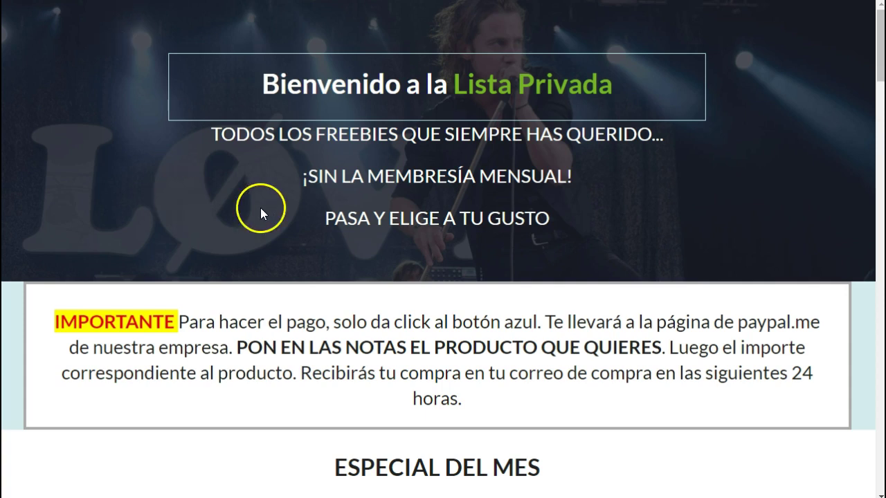
Switch to the Lista Privada page and examine its monthly specials and product offers down to WP Autocontent.
scroll(275, 228, "down", 4)
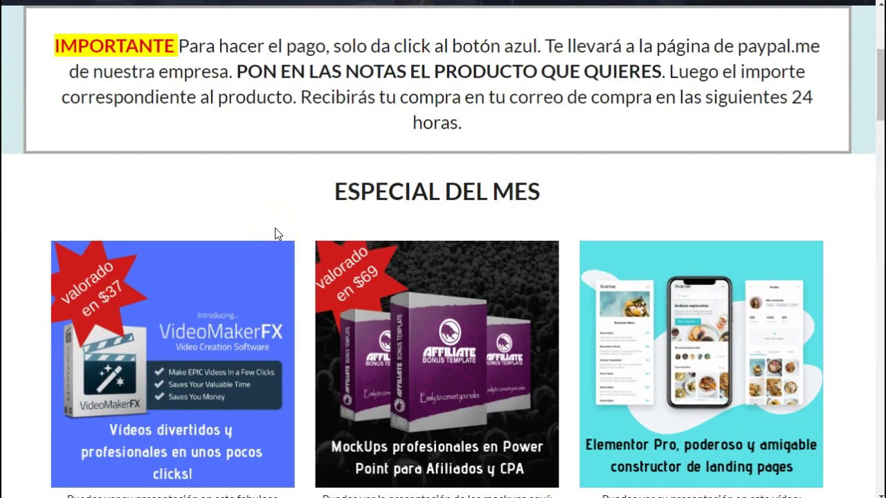
scroll(274, 228, "down", 19)
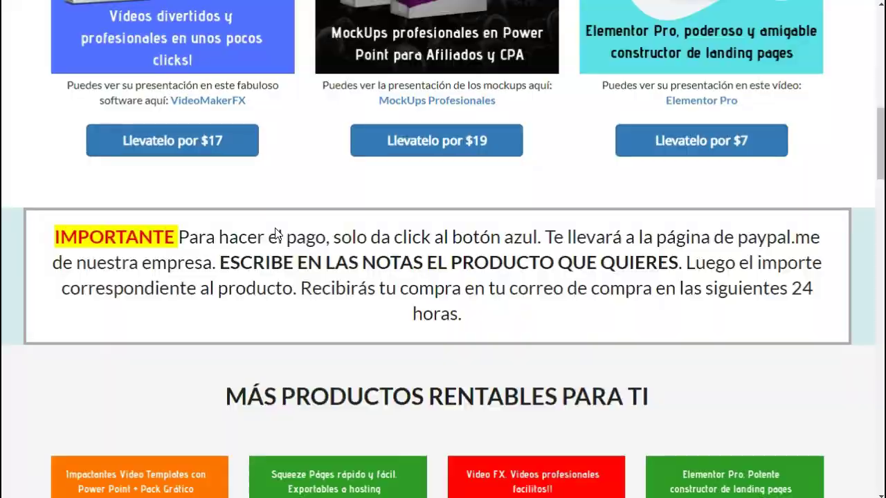
scroll(275, 228, "down", 5)
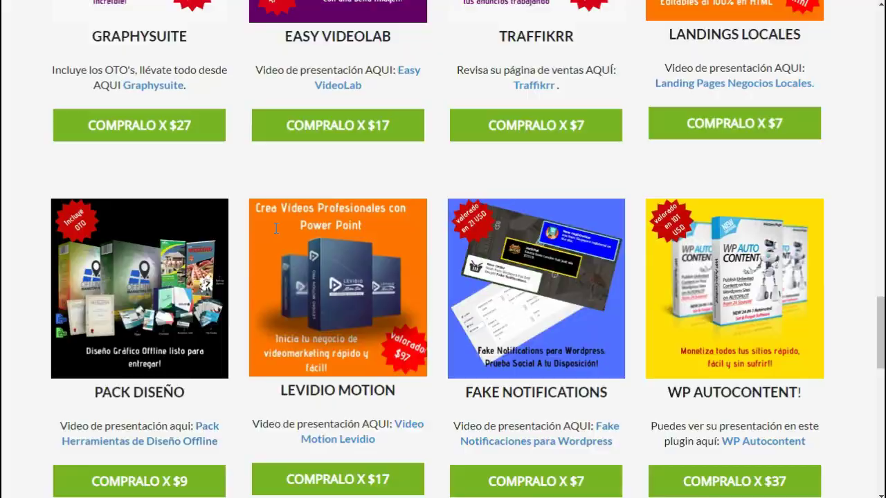
scroll(727, 290, "down", 1)
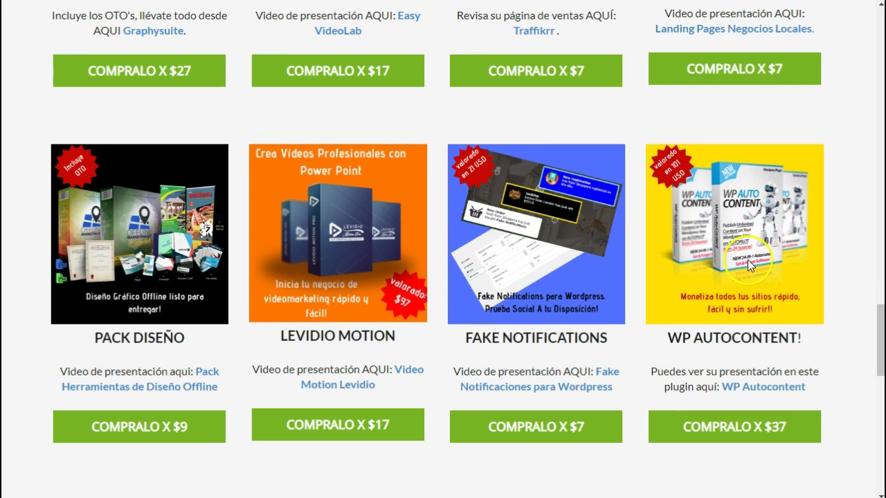
scroll(747, 259, "down", 1)
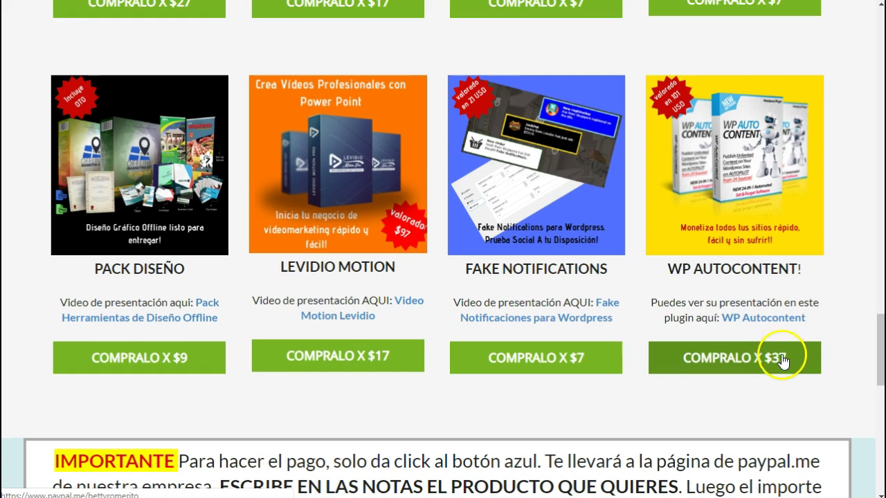
Review the other Lista Privada products, from Graphysuite and Traffikrr back to Squeezomatic and the payment instructions under the welcome banner.
scroll(268, 250, "up", 4)
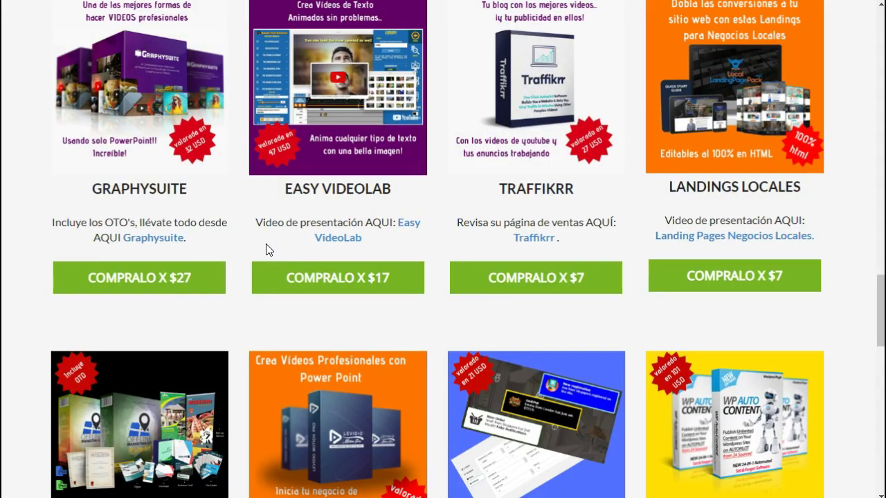
scroll(268, 250, "up", 11)
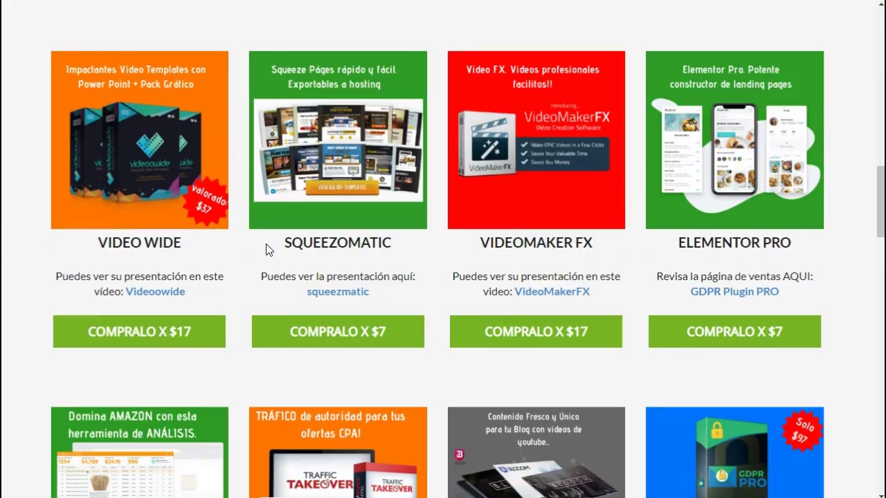
scroll(267, 247, "up", 3)
scroll(266, 244, "down", 2)
left_click(344, 199)
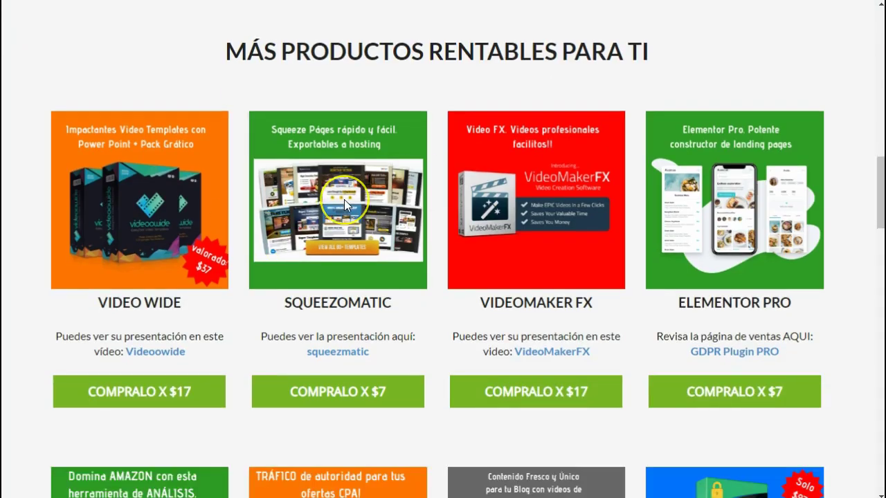
scroll(344, 200, "up", 15)
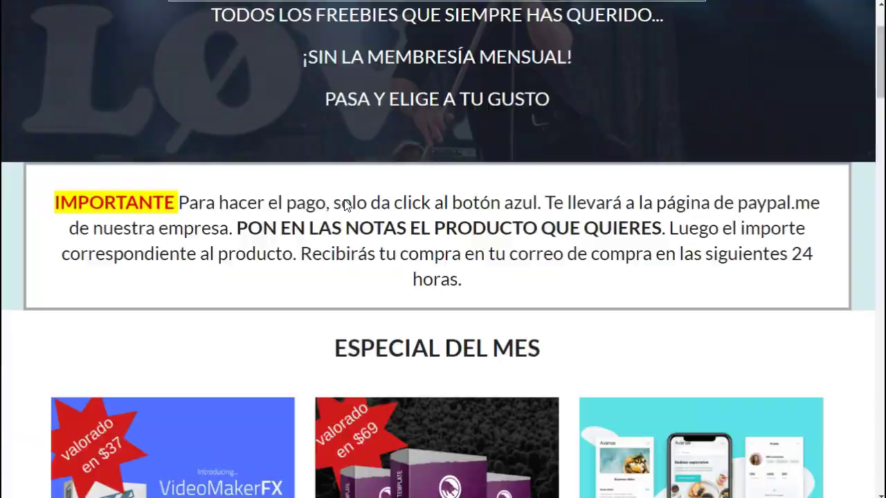
scroll(344, 205, "up", 3)
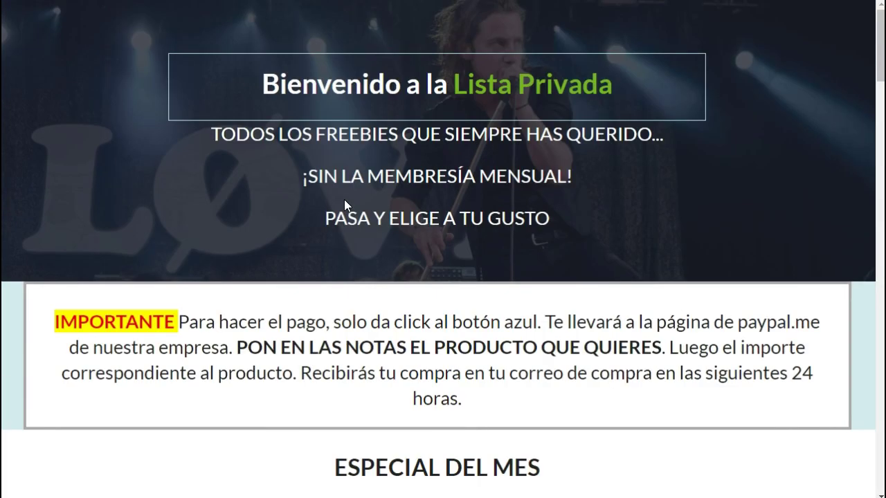